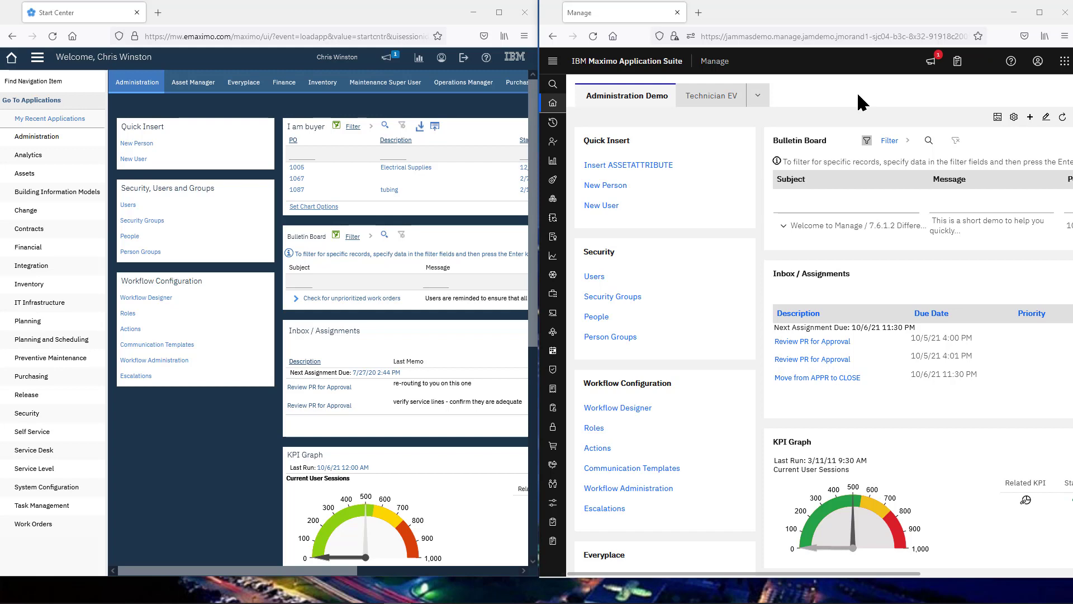
Step: Compare the Start Center header of the older Maximo window with the Manage header by placing it directly underneath, and return the window
{"action": "left_click", "coordinate": [314, 17]}
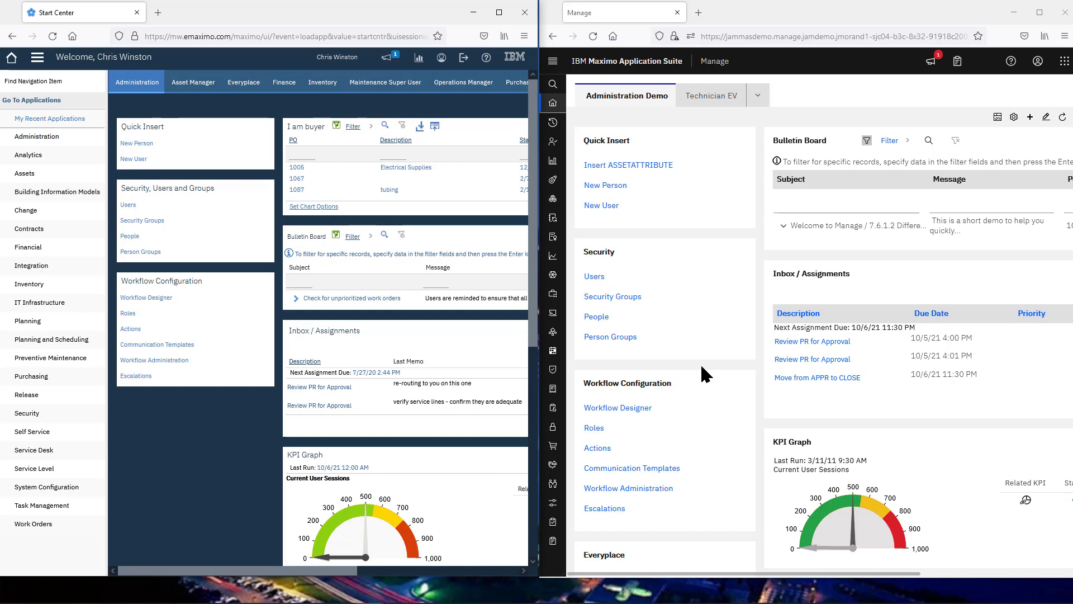
{"action": "left_click_drag", "start_coordinate": [338, 8], "coordinate": [878, 84]}
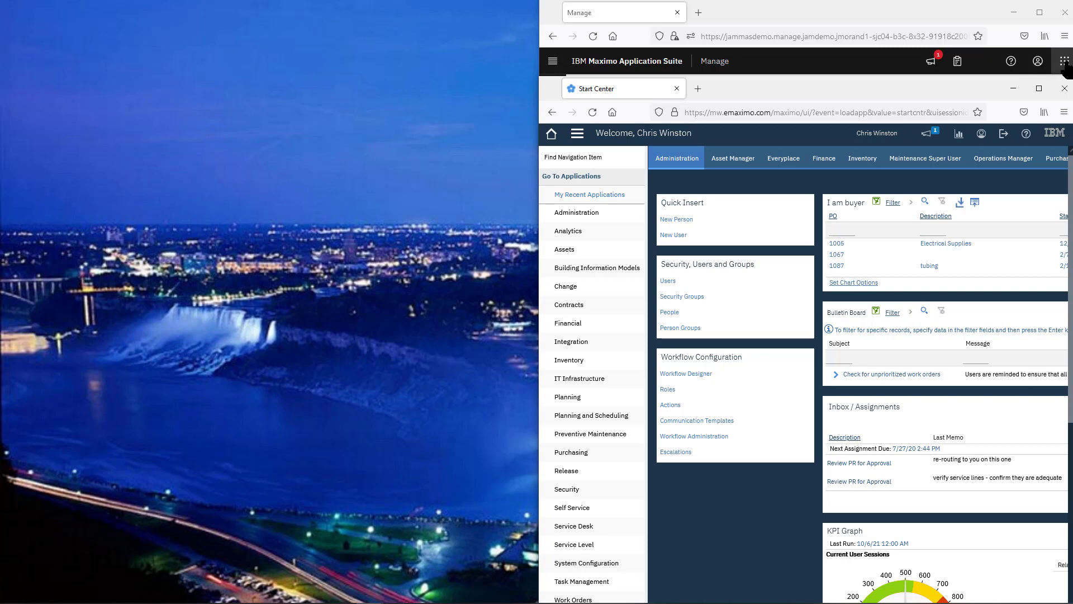
{"action": "left_click_drag", "start_coordinate": [959, 93], "coordinate": [423, 22]}
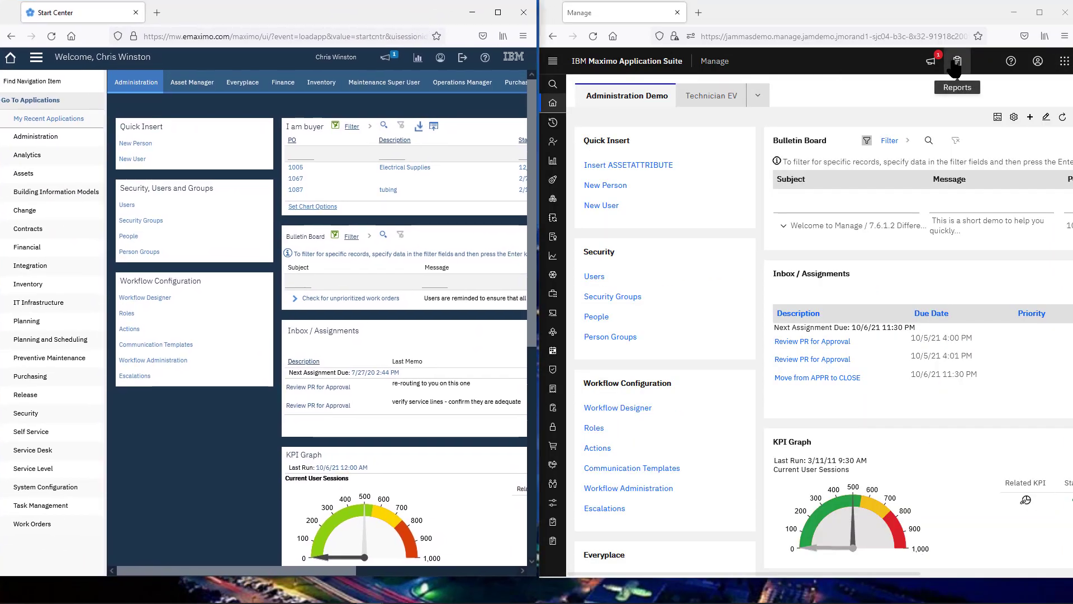
Step: View the application switcher and the profile options in Manage, and close them
{"action": "left_click", "coordinate": [1061, 64]}
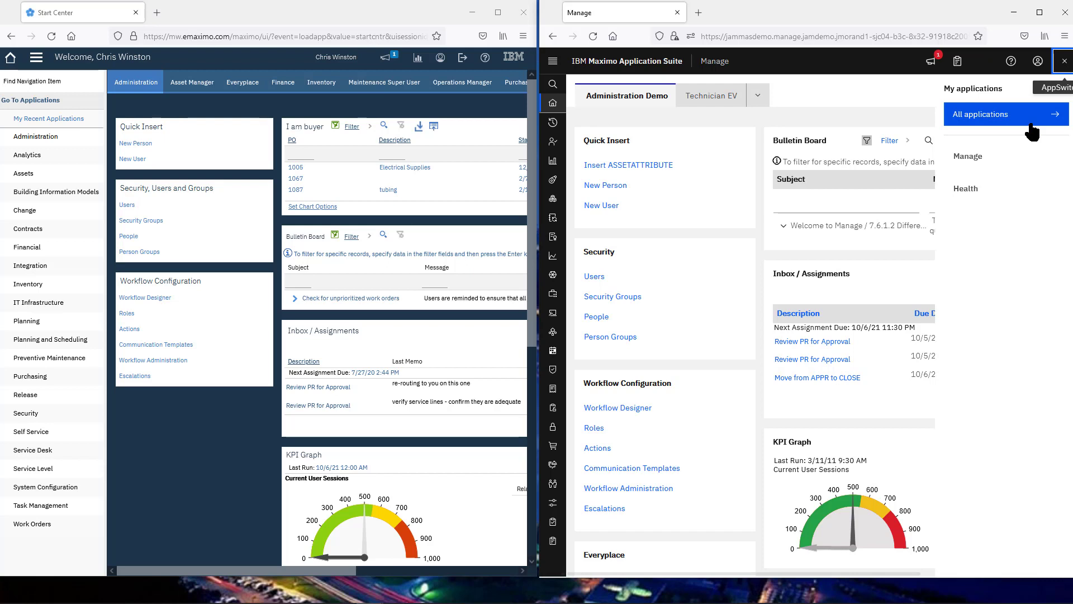
{"action": "left_click", "coordinate": [1038, 61]}
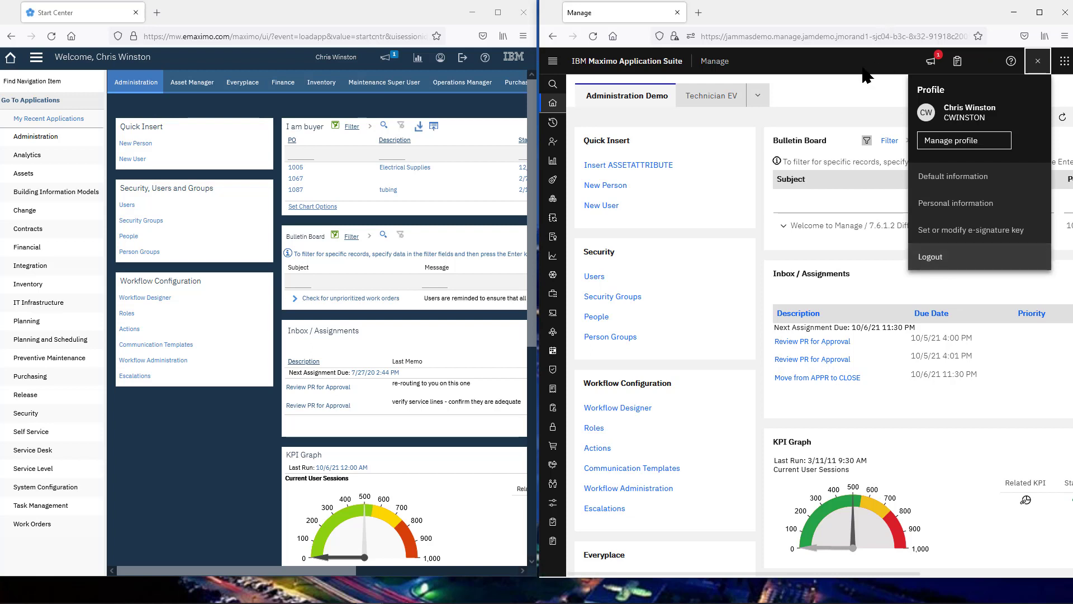
{"action": "left_click", "coordinate": [984, 70]}
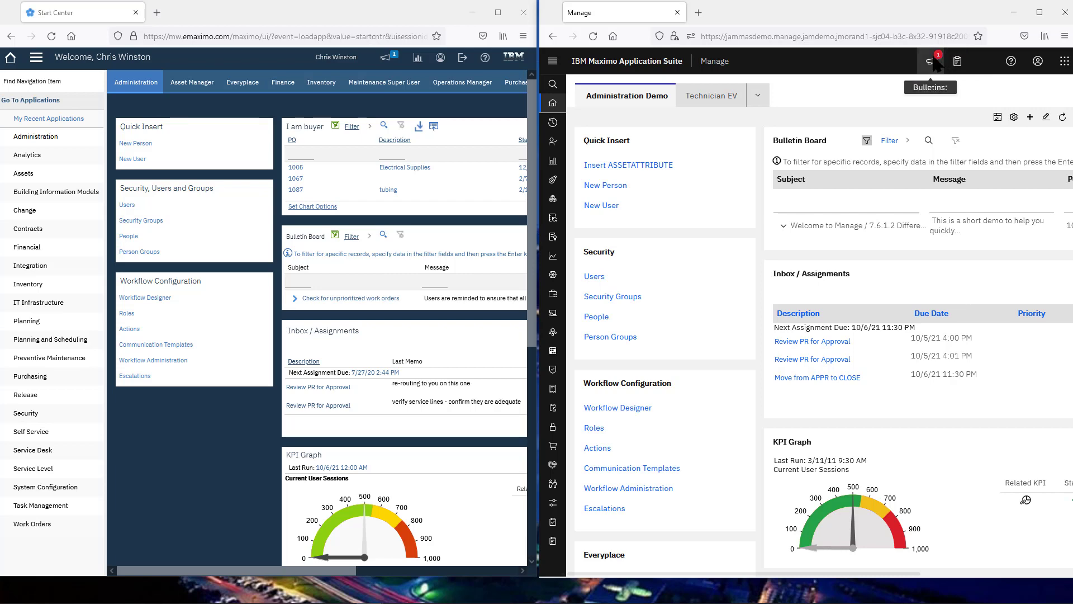
Step: Maximize the Manage window, reload the application, and read and acknowledge the "Welcome to Manage / 7.6.1.2 Differences" bulletin
{"action": "left_click", "coordinate": [1039, 12]}
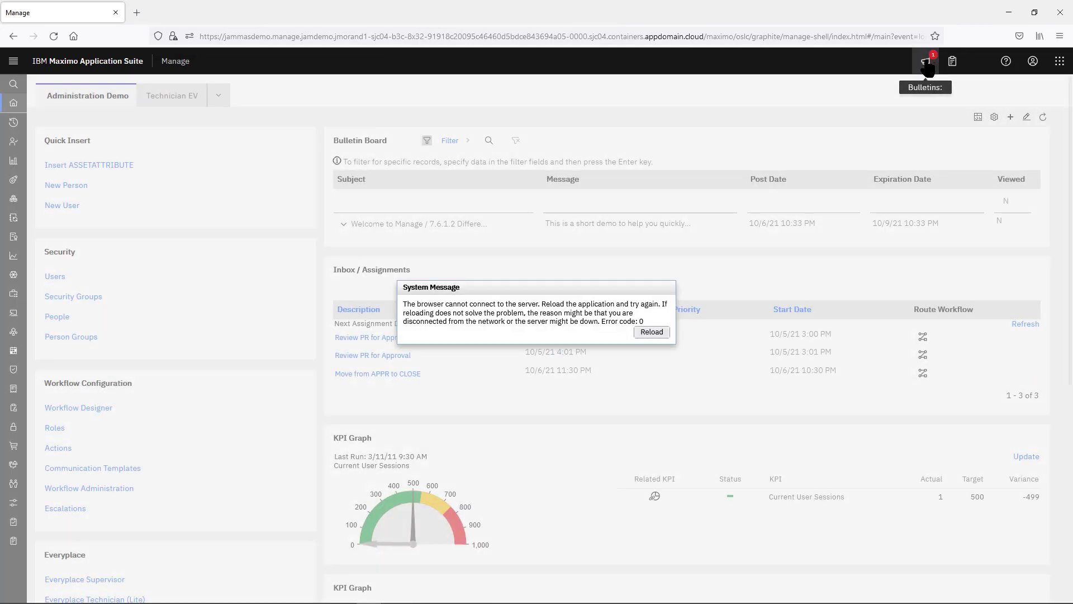
{"action": "left_click", "coordinate": [654, 331]}
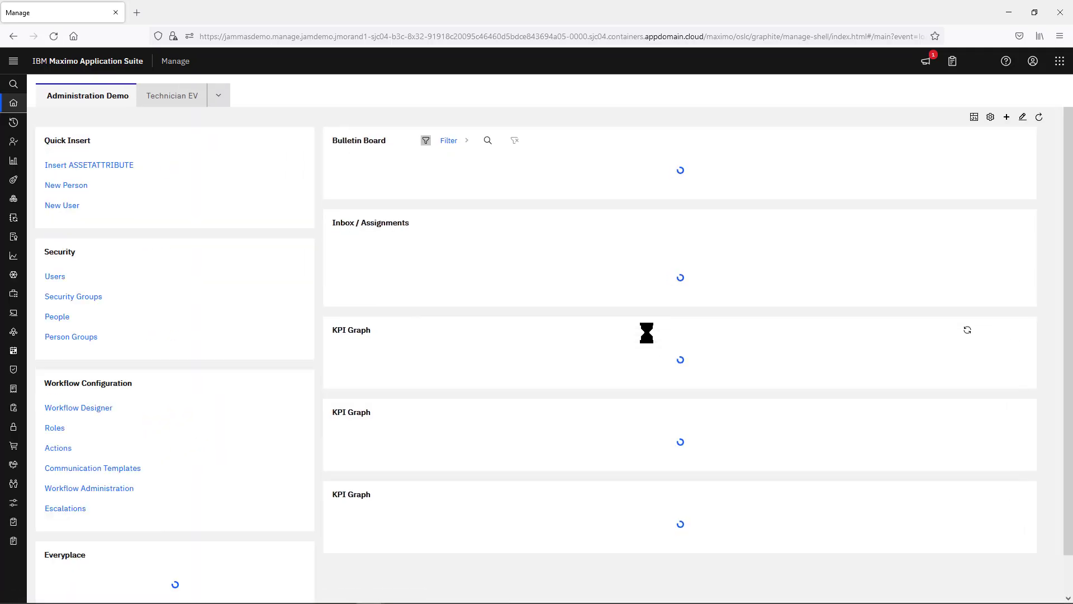
{"action": "left_click", "coordinate": [926, 61]}
{"action": "left_click", "coordinate": [379, 332]}
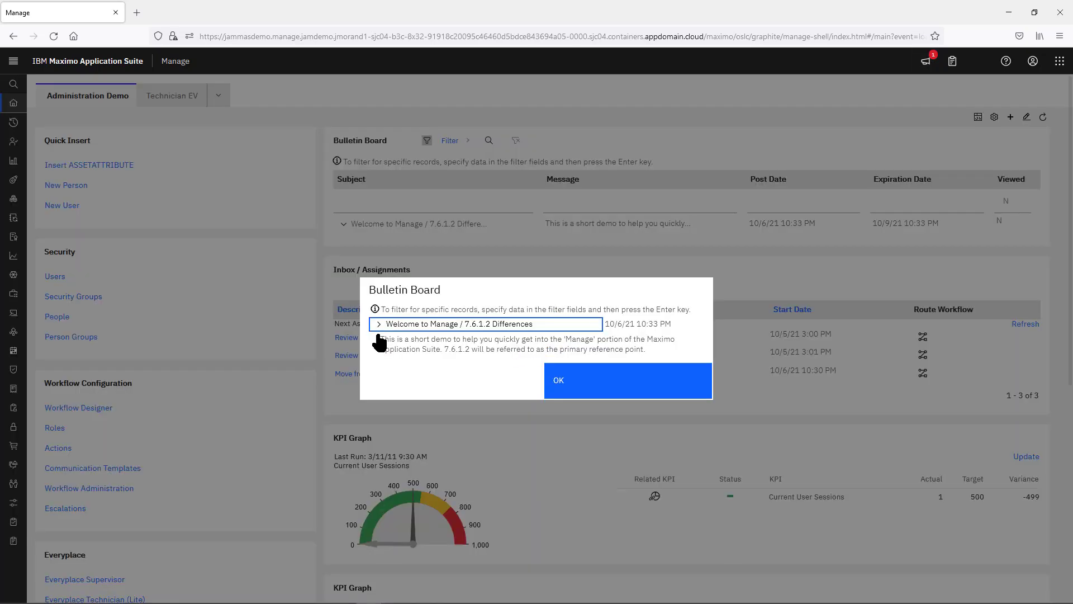
{"action": "left_click", "coordinate": [591, 383]}
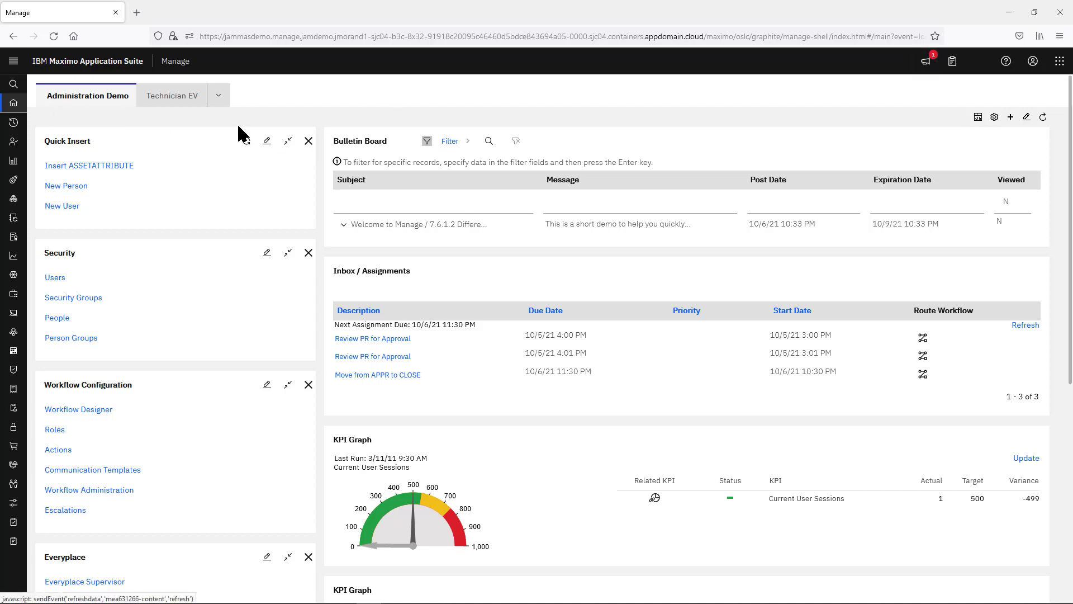
Step: Refresh the Start Center and filter the Bulletin Board to viewed messages with the value y
{"action": "left_click", "coordinate": [14, 105]}
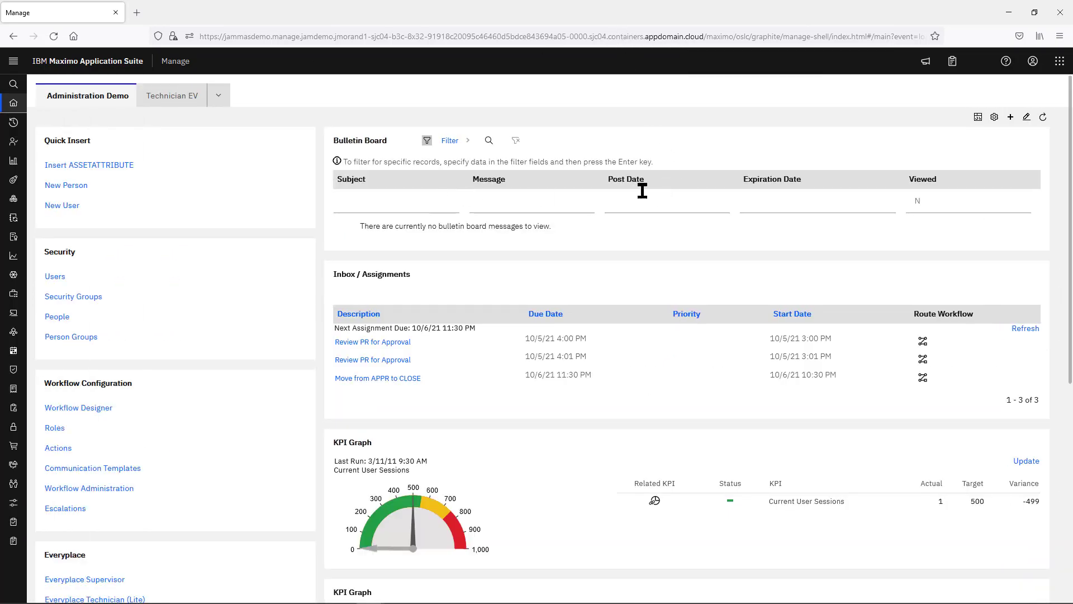
{"action": "left_click", "coordinate": [927, 202]}
{"action": "double_click", "coordinate": [929, 200]}
{"action": "type", "text": "y"}
{"action": "key", "text": "Return"}
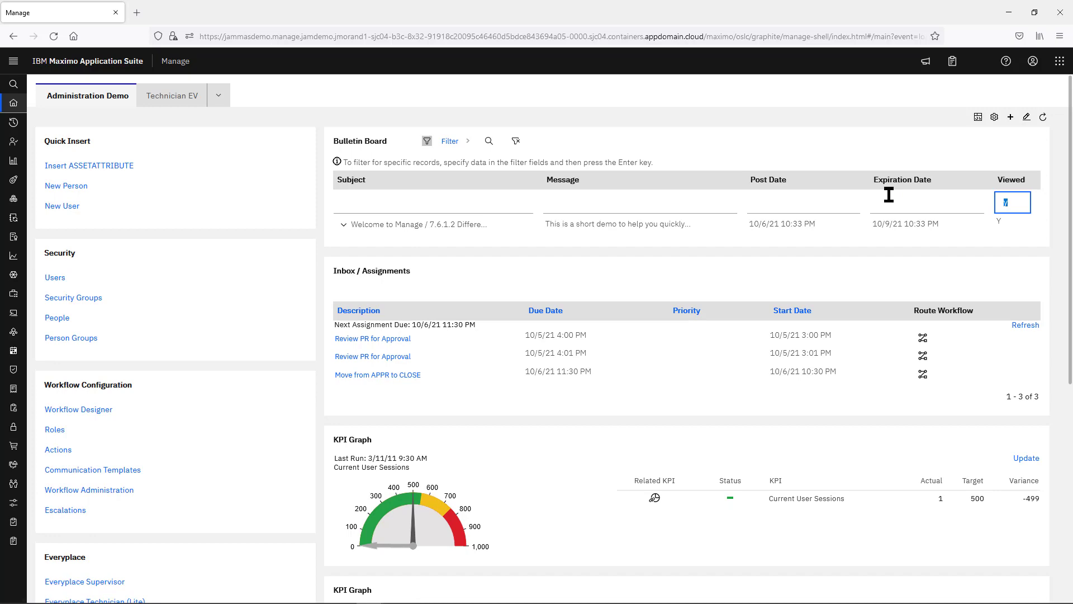
Step: Compare the Start Center layout and template controls of both Maximo versions side by side, enlarging each page and resetting it to normal size
{"action": "left_click", "coordinate": [1034, 12]}
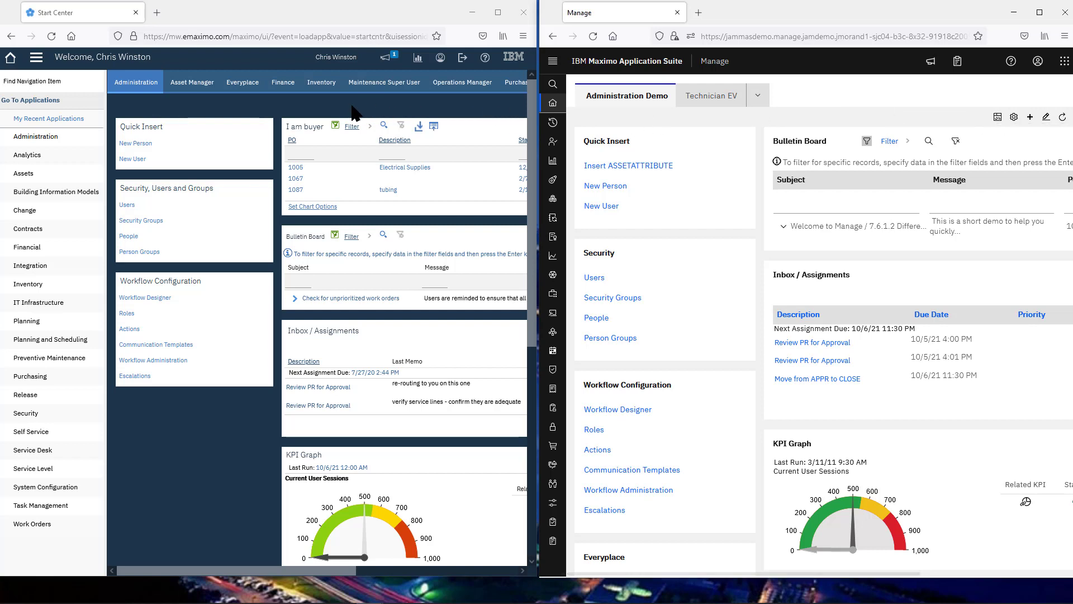
{"action": "left_click_drag", "start_coordinate": [337, 575], "coordinate": [518, 577]}
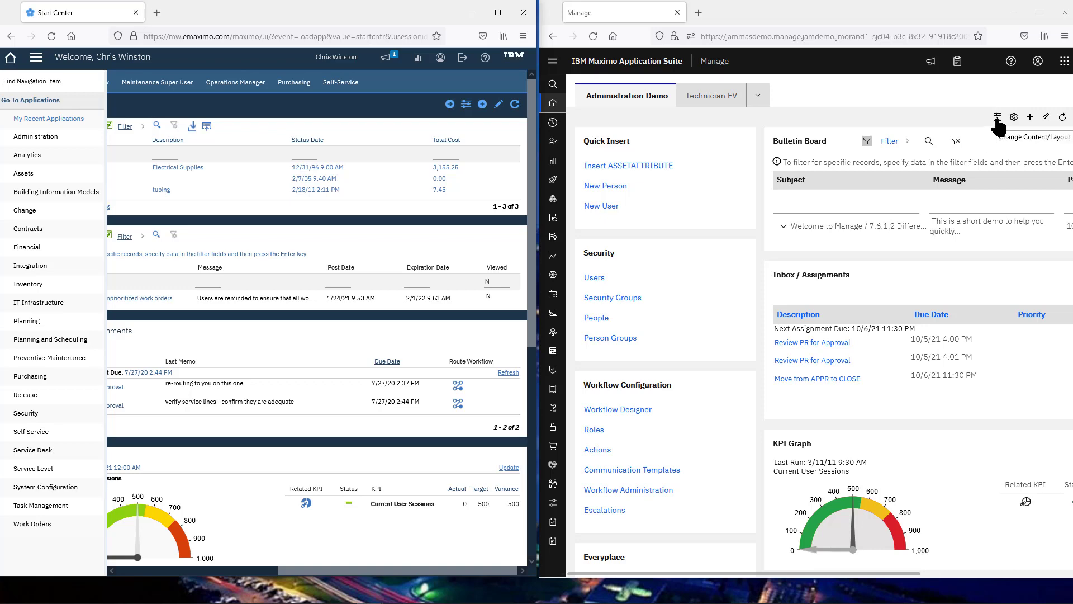
{"action": "key", "text": "ctrl+plus"}
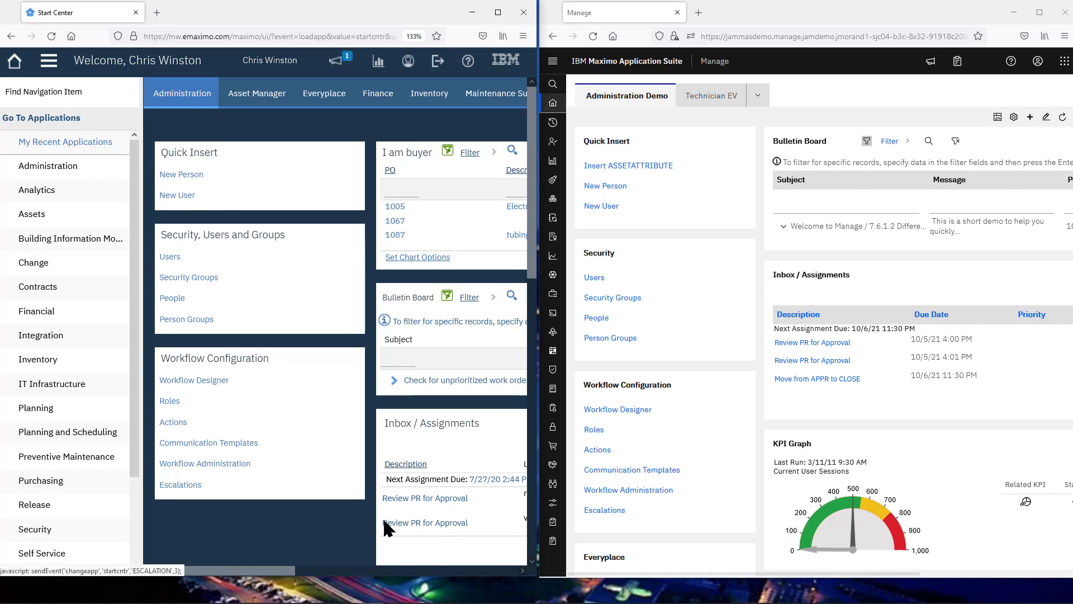
{"action": "left_click", "coordinate": [495, 570]}
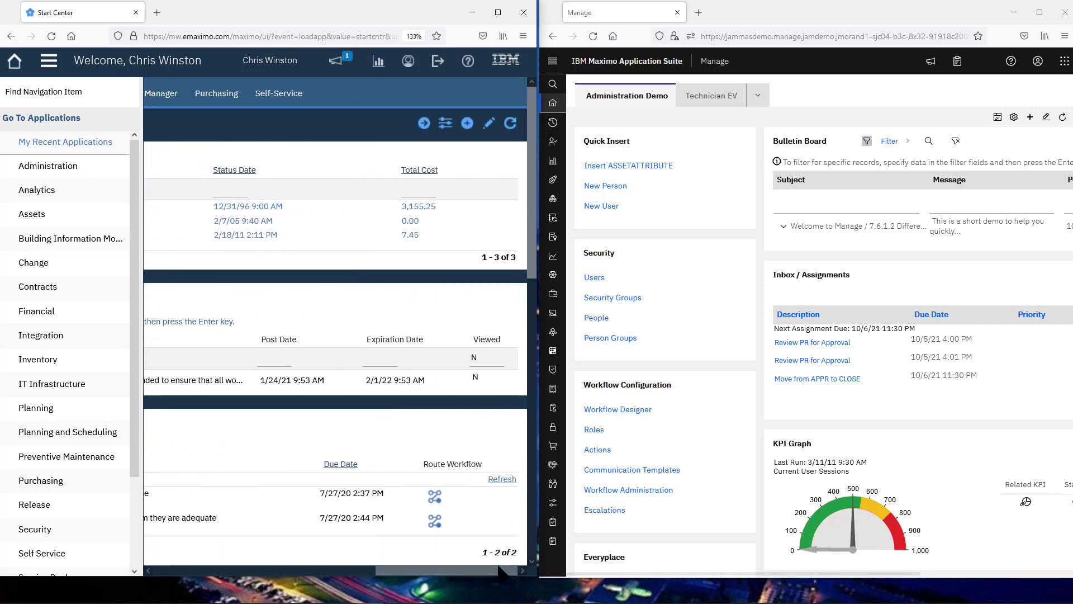
{"action": "left_click", "coordinate": [935, 99]}
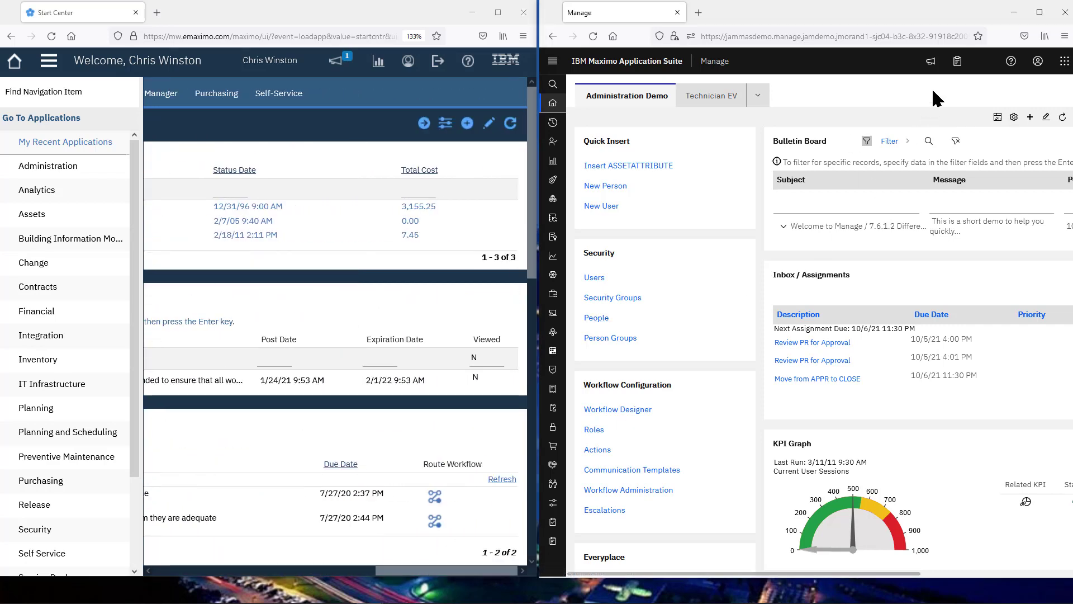
{"action": "key", "text": "ctrl+plus"}
{"action": "key", "text": "ctrl+plus"}
{"action": "key", "text": "ctrl+plus"}
{"action": "key", "text": "ctrl+plus"}
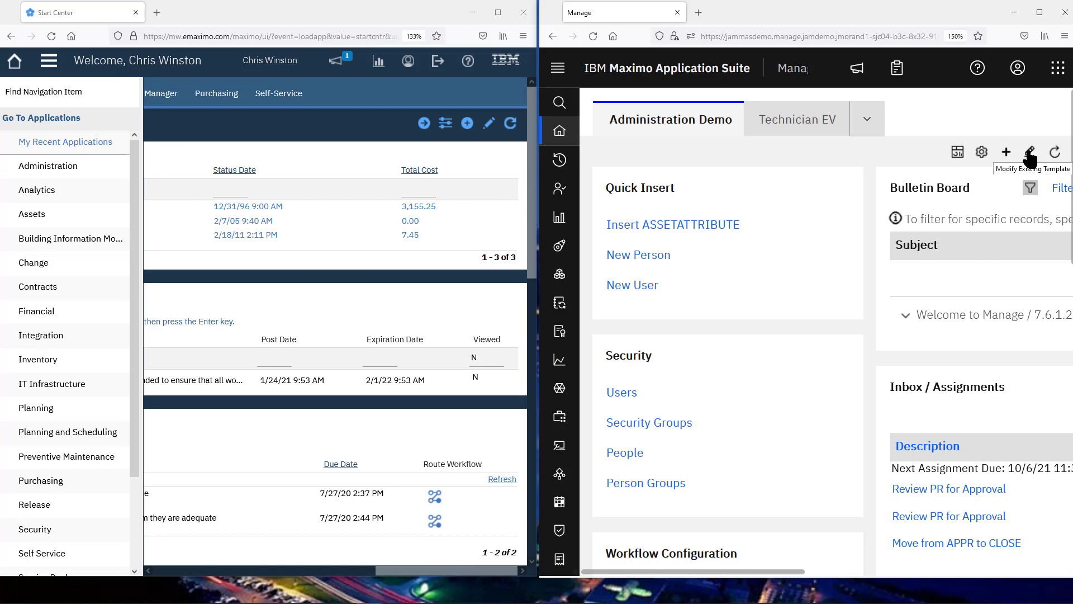
{"action": "key", "text": "ctrl+0"}
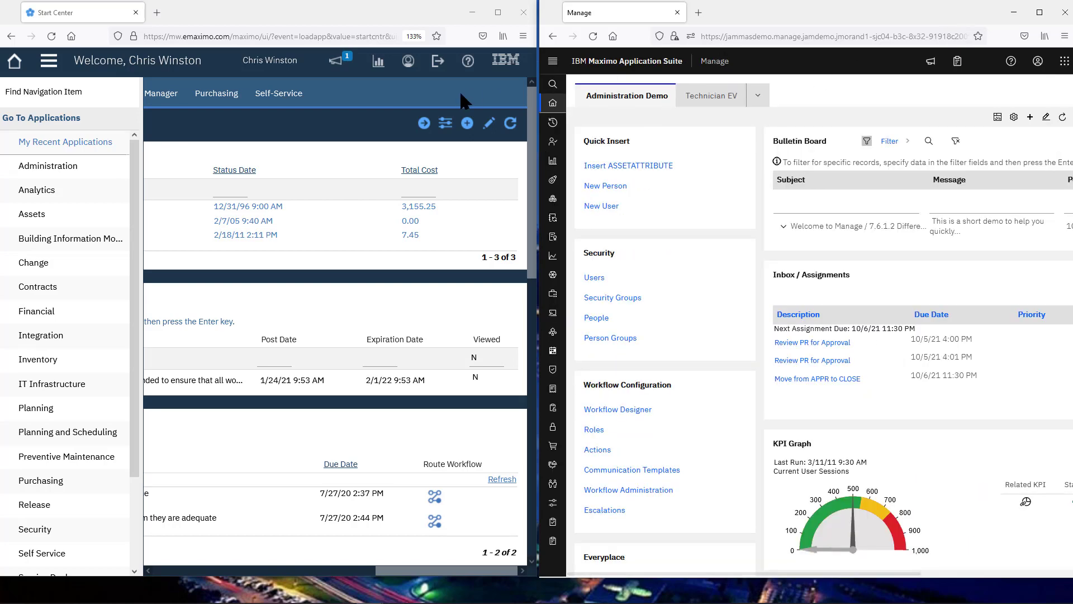
{"action": "key", "text": "ctrl+0"}
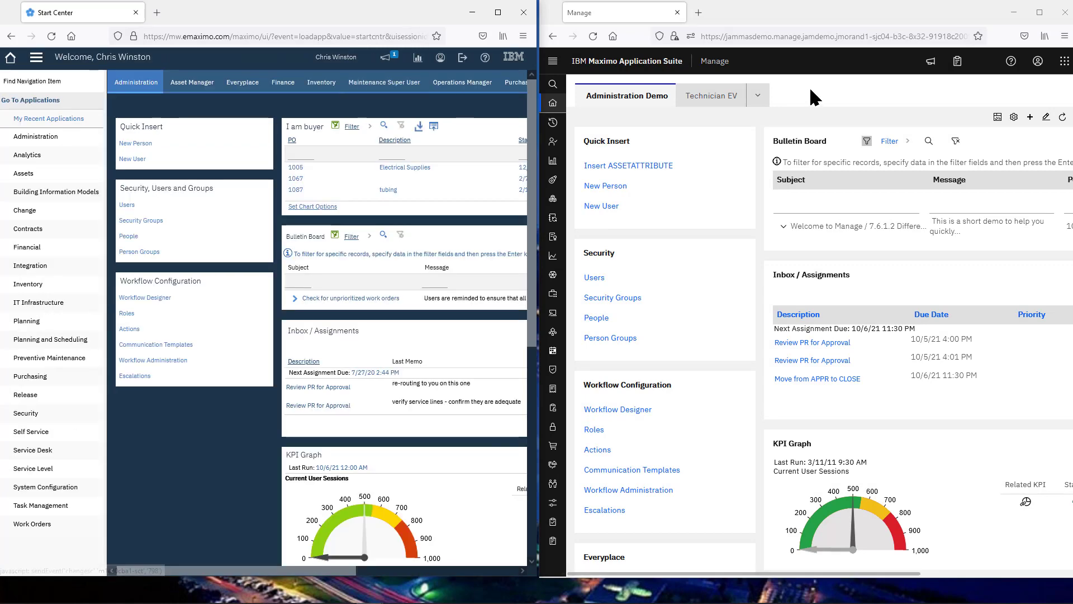
Step: Maximize the Manage window and examine the portlets and their controls on the Administration Demo start center
{"action": "left_click", "coordinate": [1039, 12]}
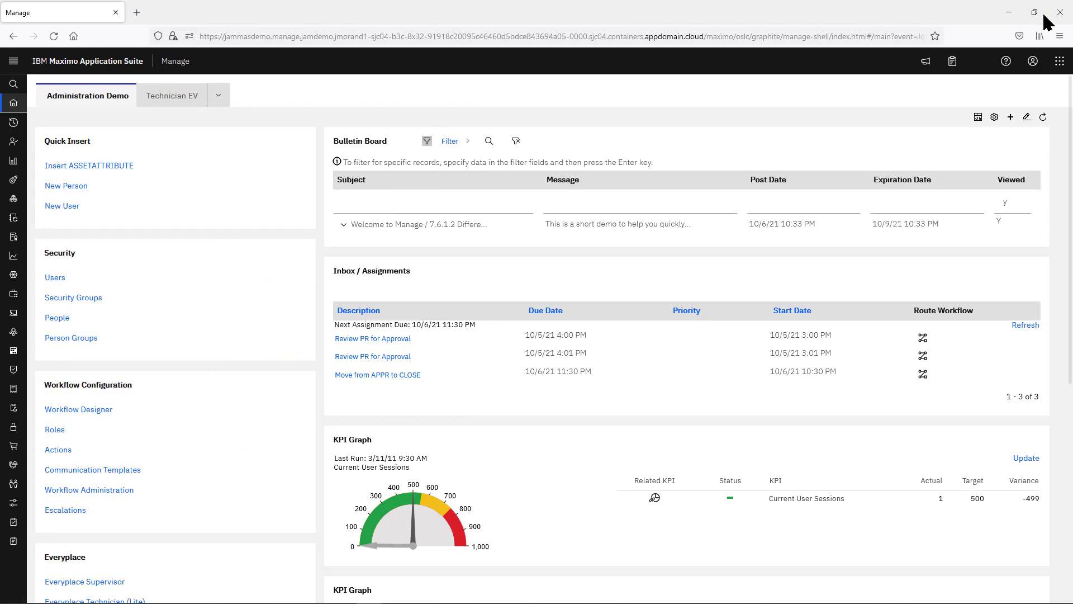
{"action": "mouse_move", "coordinate": [199, 144]}
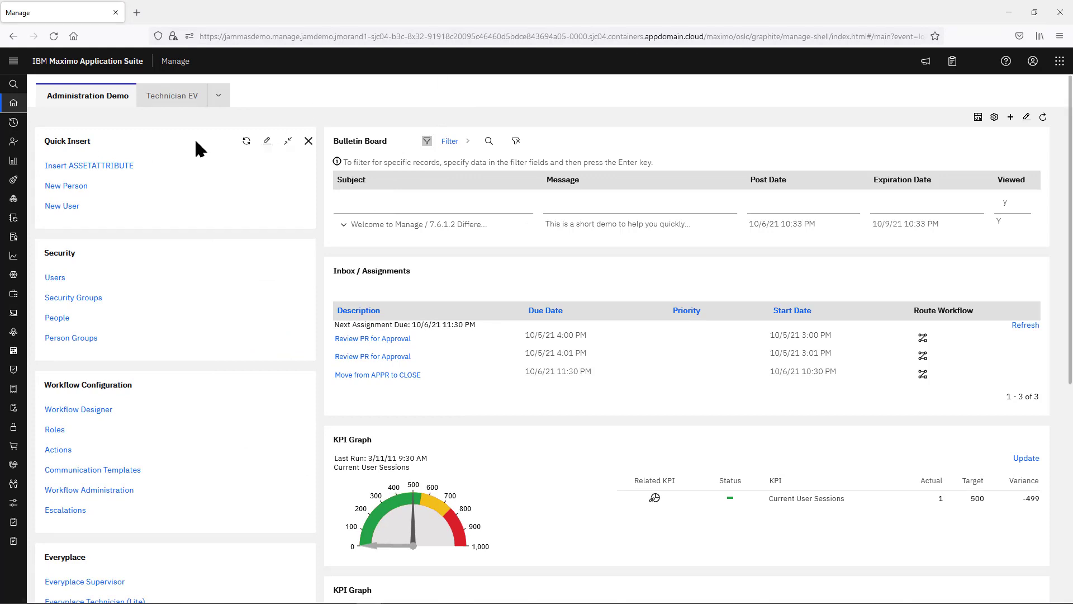
{"action": "mouse_move", "coordinate": [258, 254]}
{"action": "scroll", "coordinate": [534, 389], "scroll_direction": "down", "scroll_amount": 7}
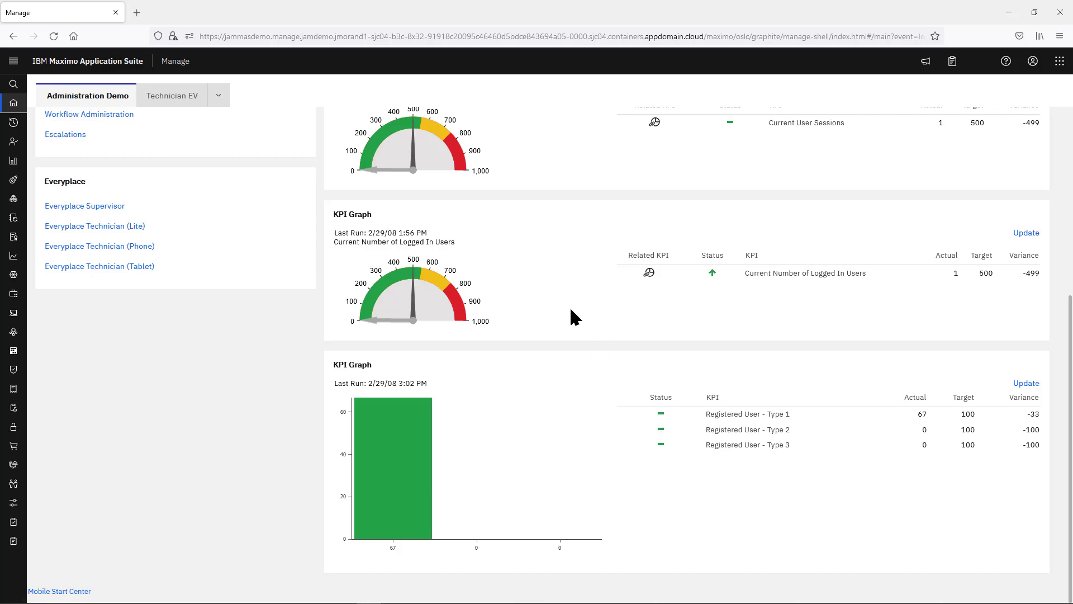
{"action": "scroll", "coordinate": [570, 310], "scroll_direction": "up", "scroll_amount": 7}
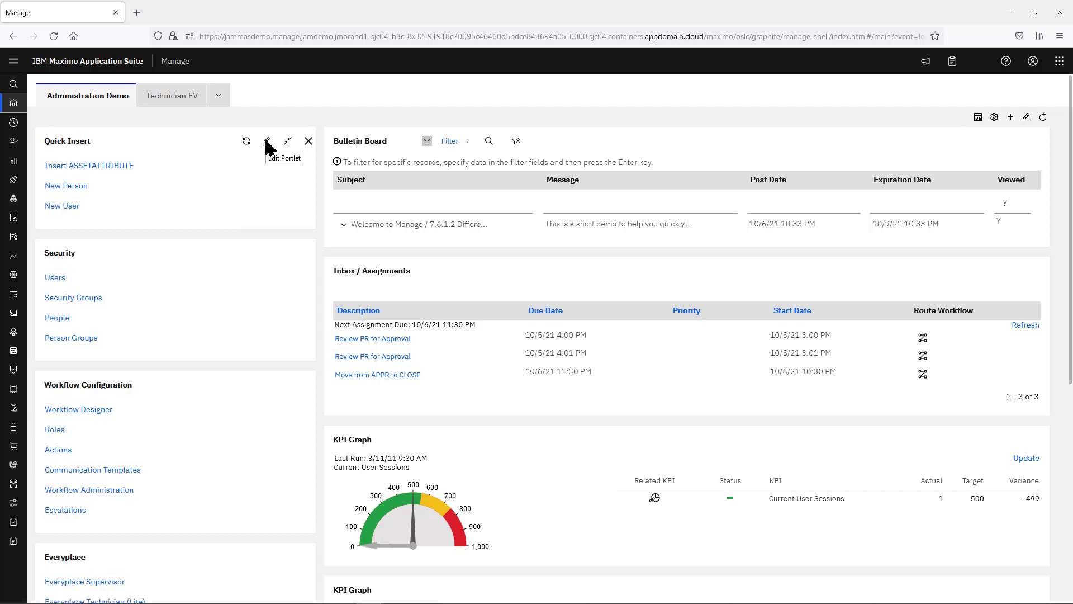
Step: Edit the Security favorite applications portlet and add the Labor application, finding it with the description filter "labor"
{"action": "left_click", "coordinate": [267, 253]}
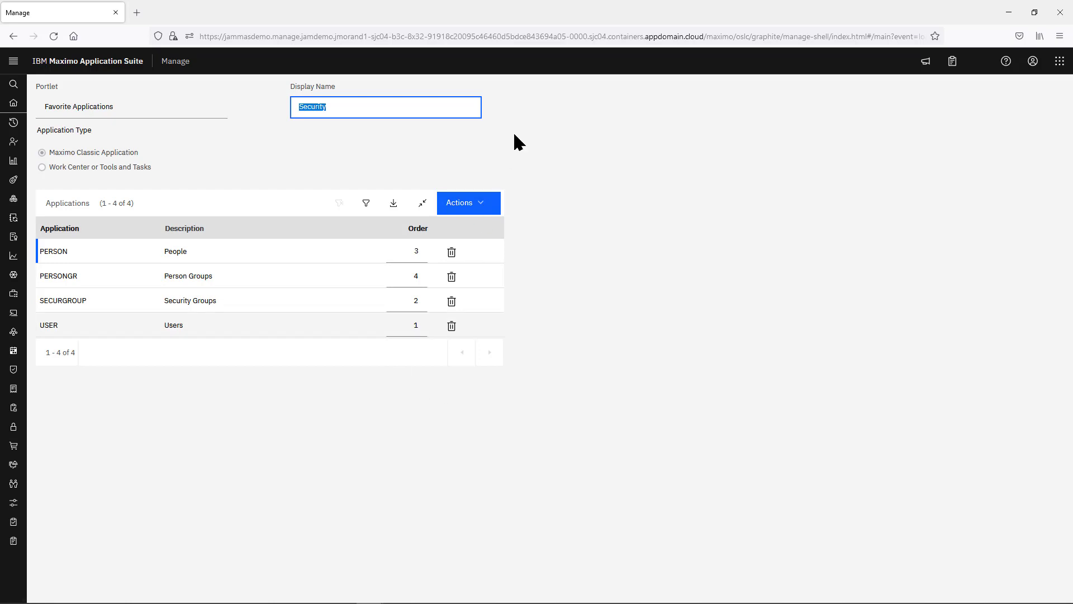
{"action": "left_click", "coordinate": [480, 206]}
{"action": "left_click", "coordinate": [476, 270]}
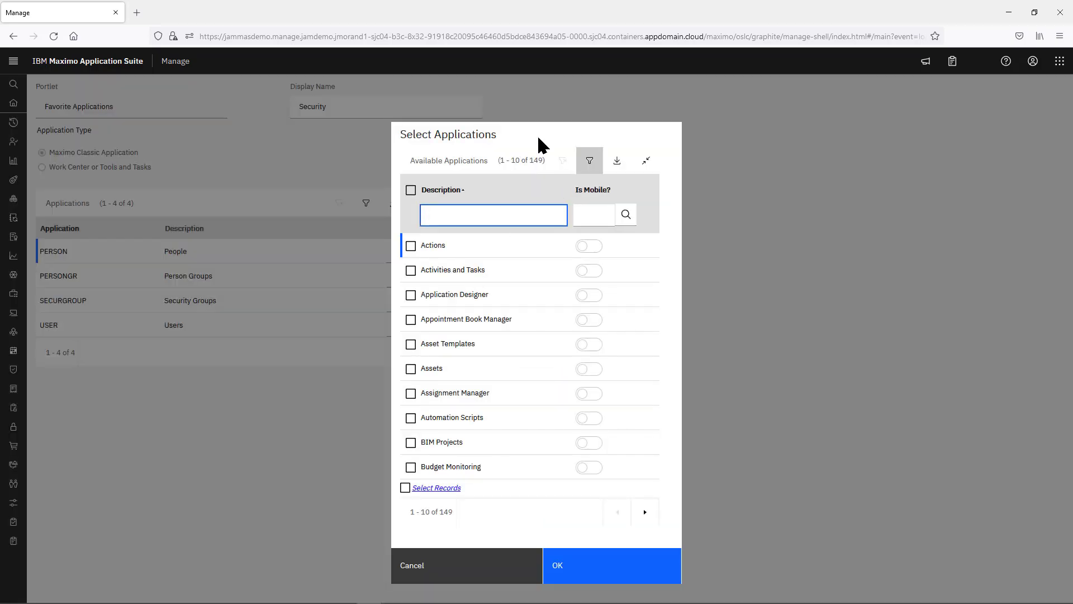
{"action": "left_click_drag", "start_coordinate": [537, 137], "coordinate": [777, 178]}
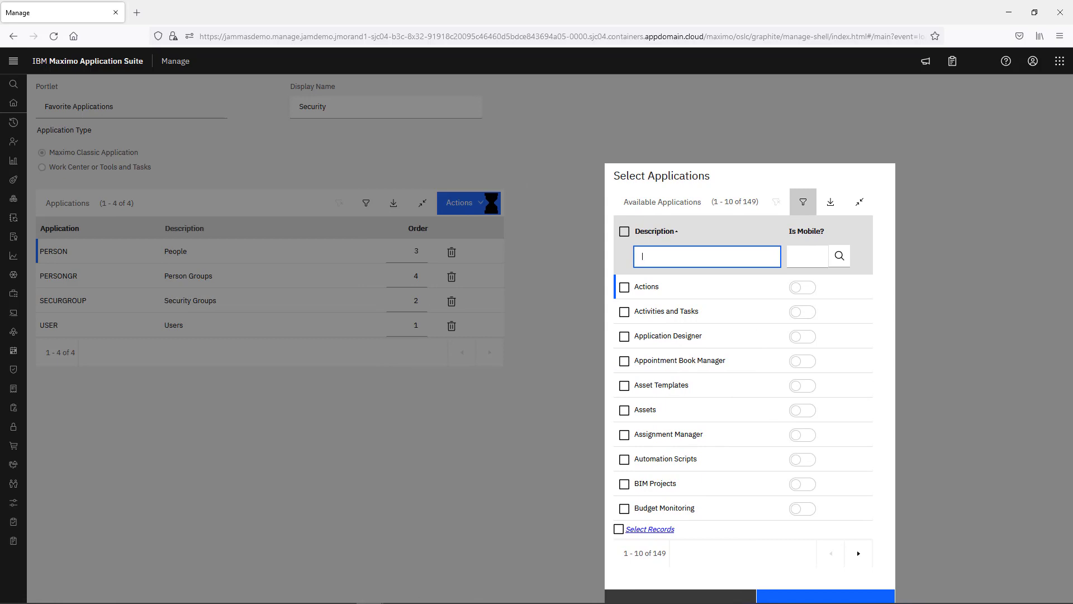
{"action": "type", "text": "labor"}
{"action": "key", "text": "Return"}
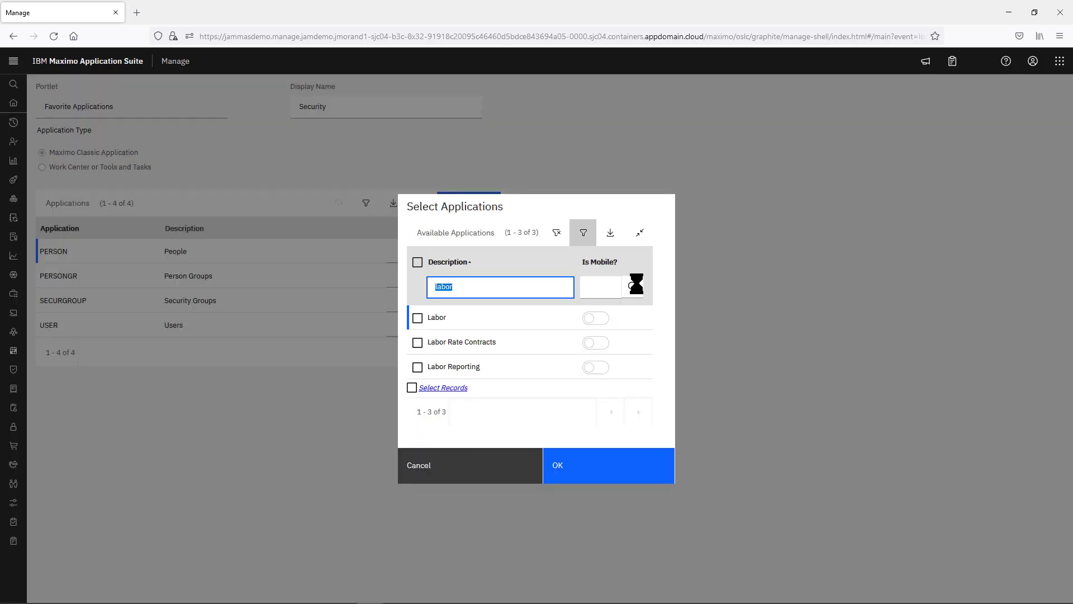
{"action": "left_click", "coordinate": [418, 318]}
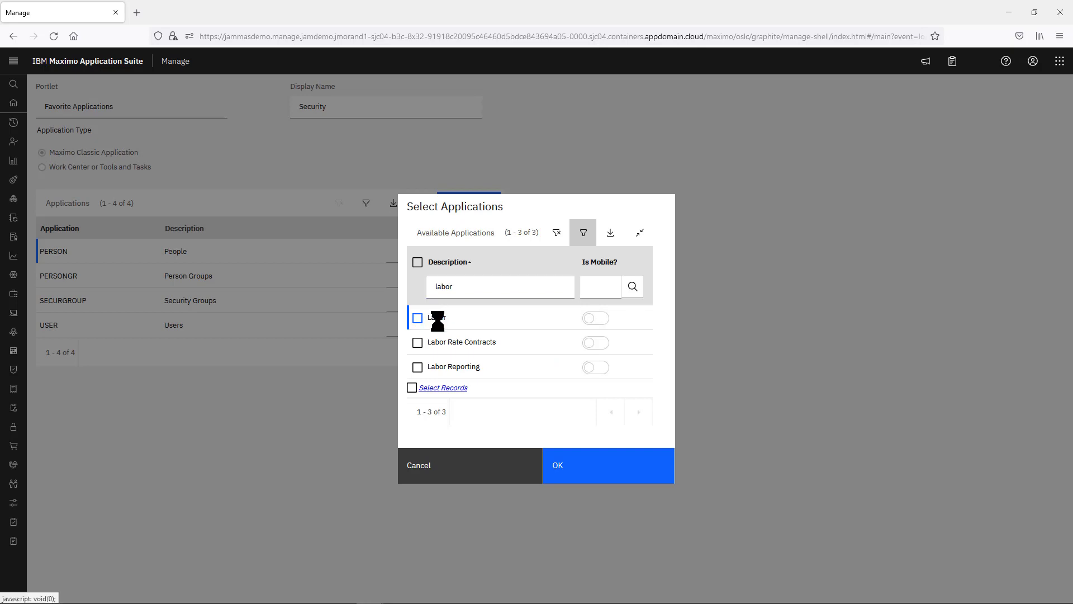
{"action": "left_click", "coordinate": [586, 466]}
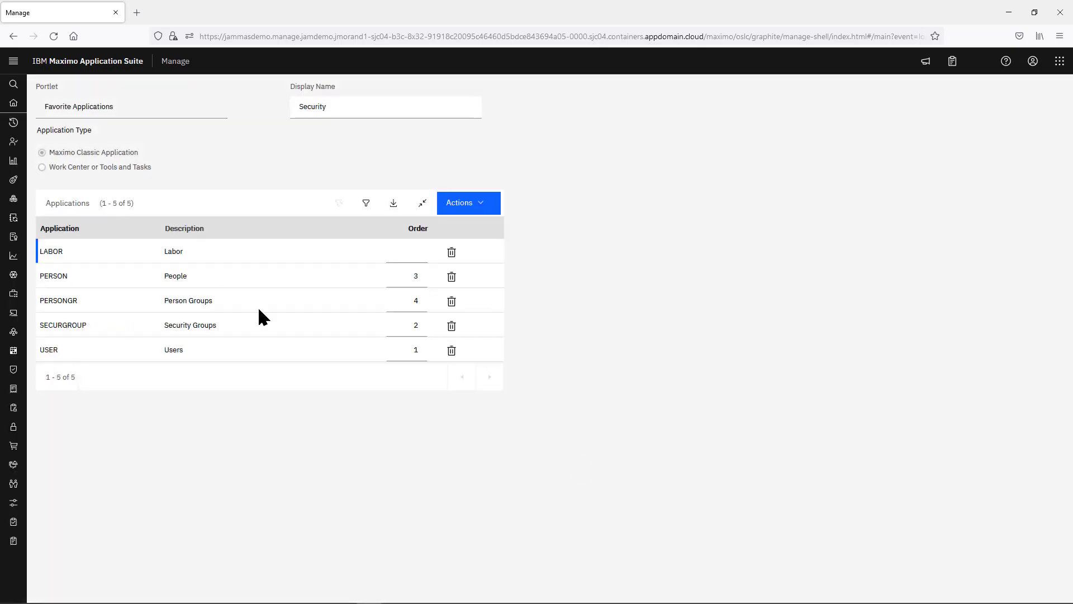
Step: Filter the applications available to the Security portlet by Is Mobile value Y, review them, and close the selection without adding any
{"action": "left_click", "coordinate": [482, 205]}
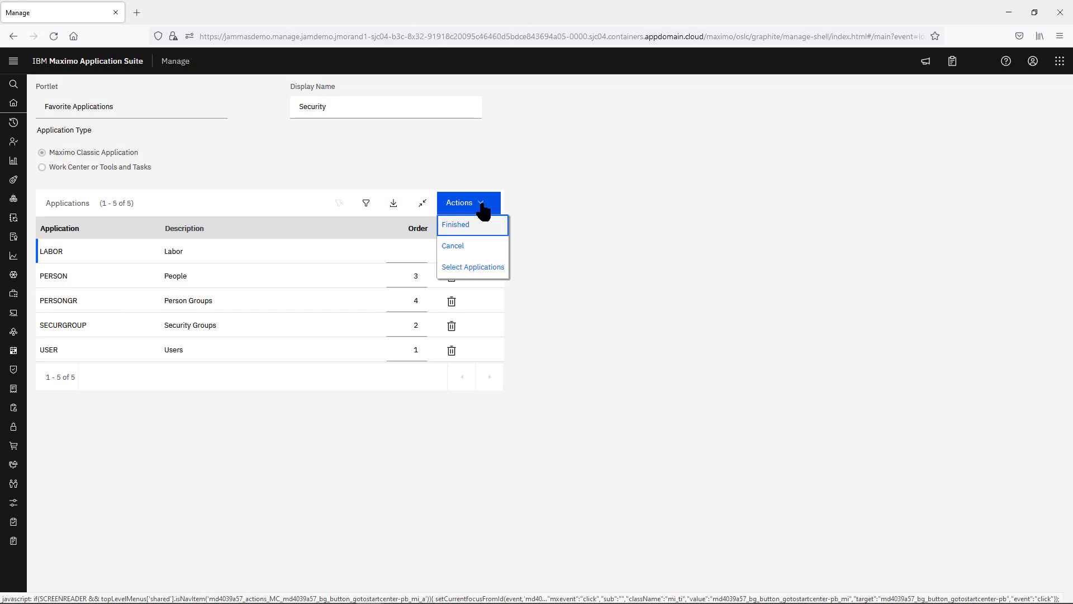
{"action": "left_click", "coordinate": [476, 268]}
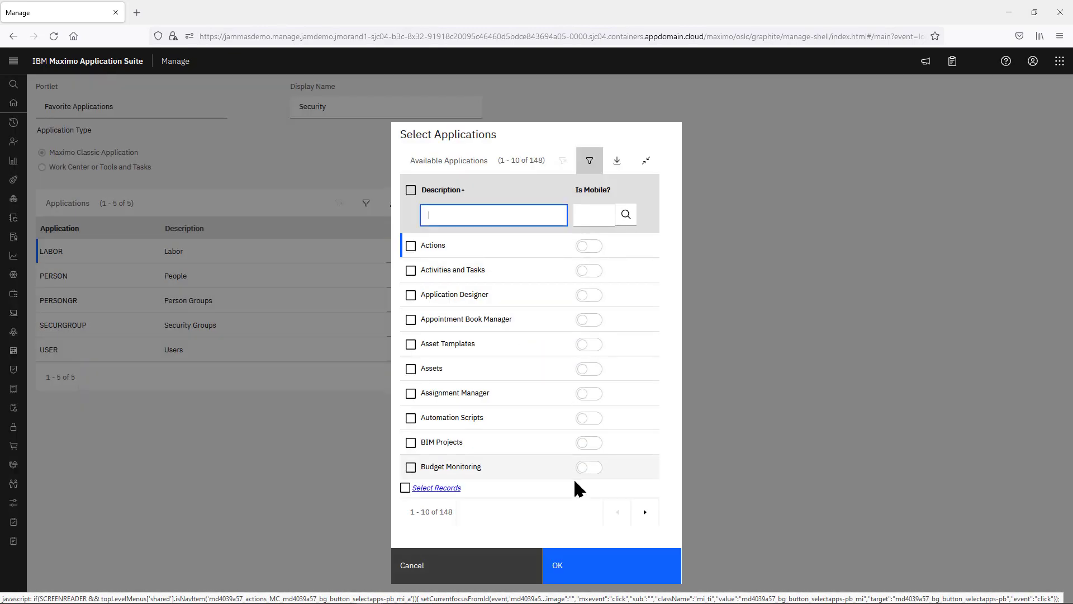
{"action": "left_click", "coordinate": [591, 218]}
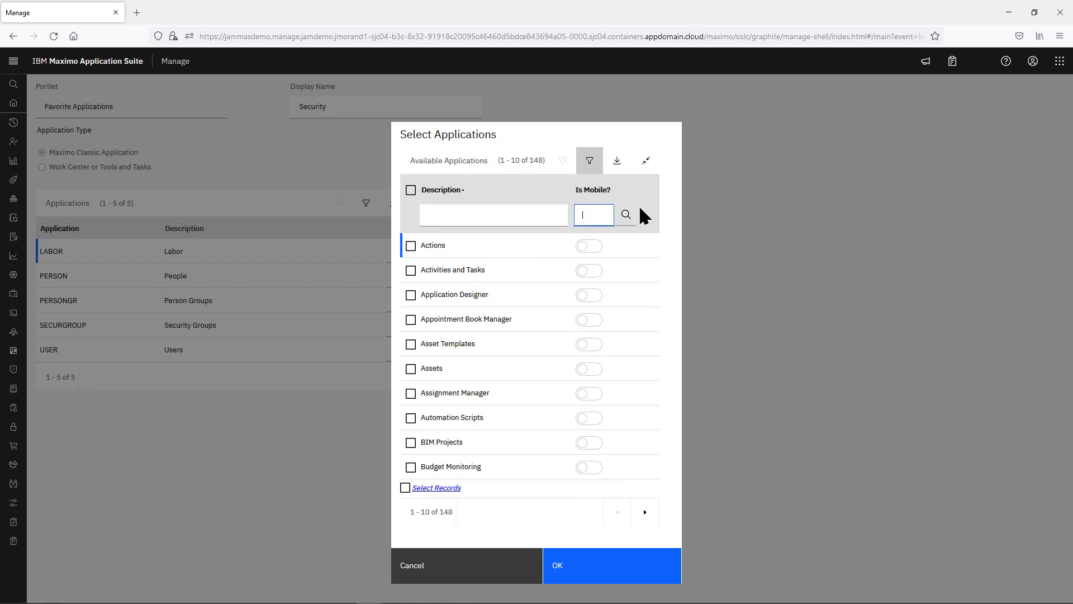
{"action": "left_click", "coordinate": [624, 214]}
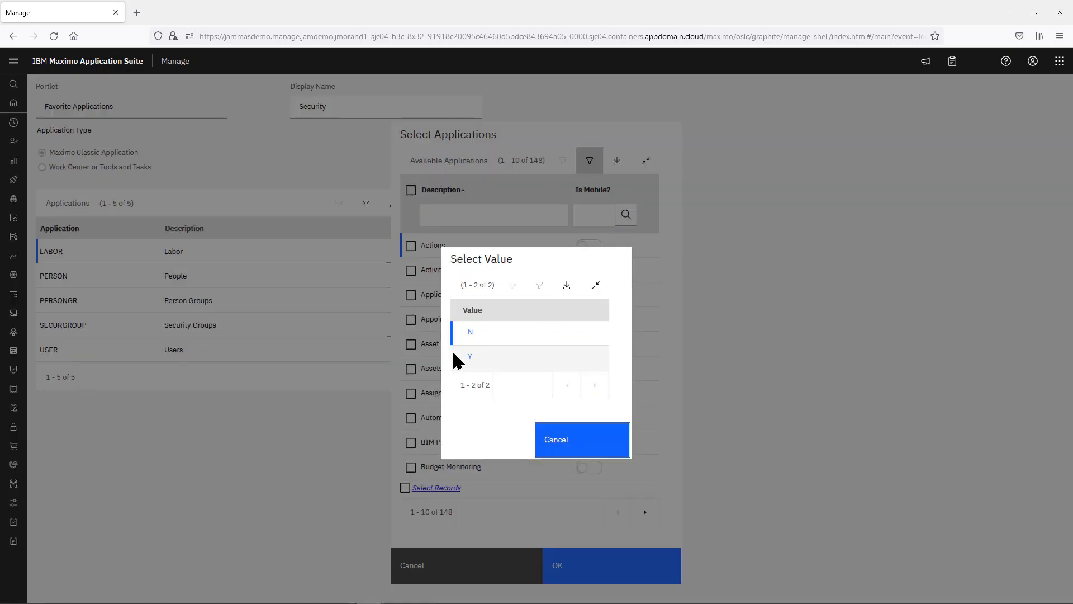
{"action": "left_click", "coordinate": [470, 363]}
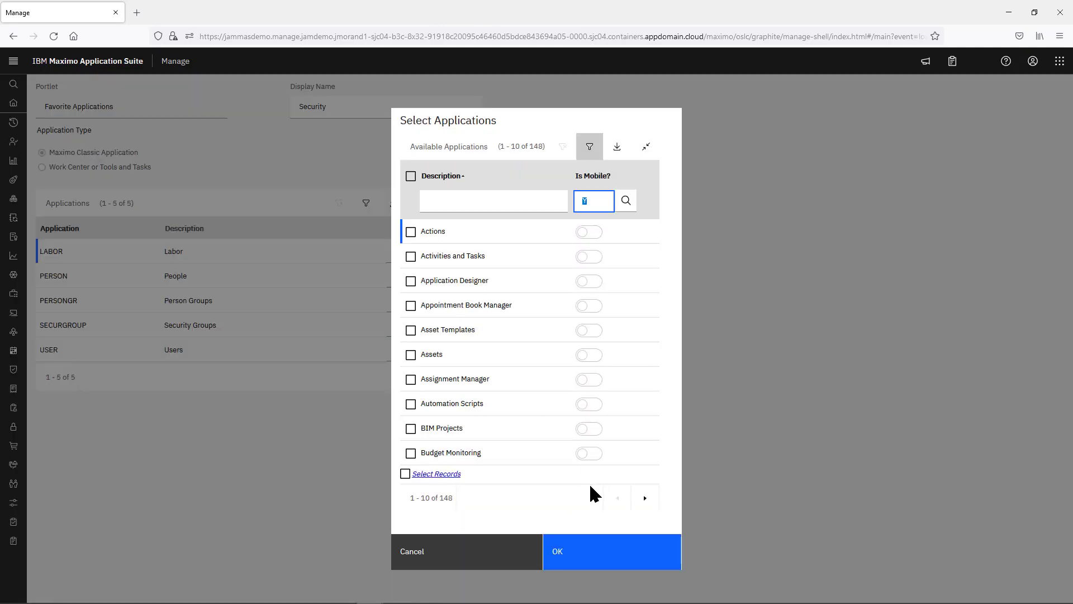
{"action": "left_click", "coordinate": [544, 202]}
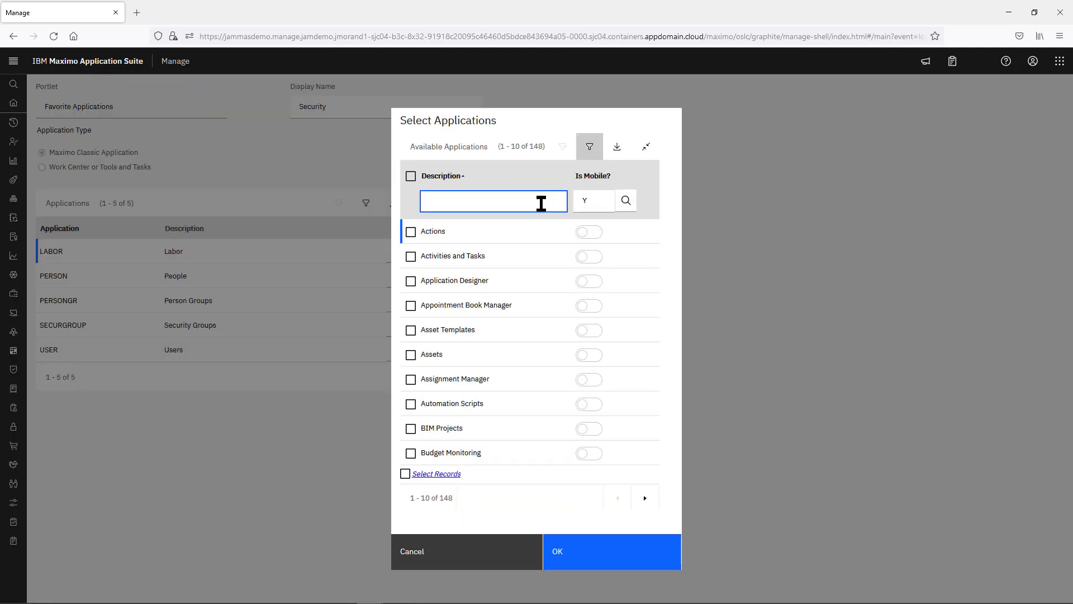
{"action": "key", "text": "Return"}
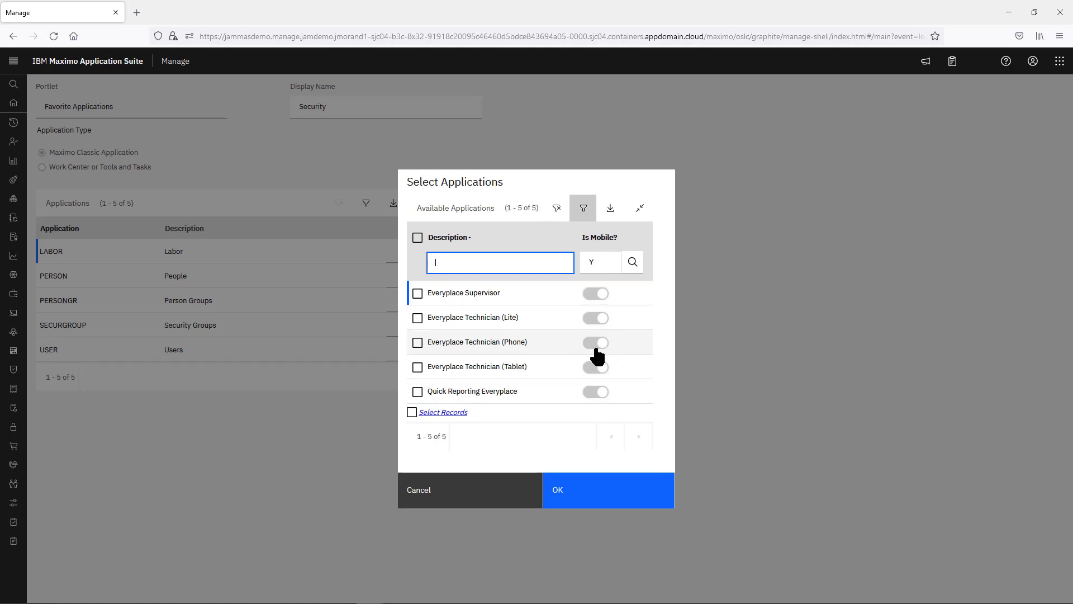
{"action": "left_click", "coordinate": [455, 495]}
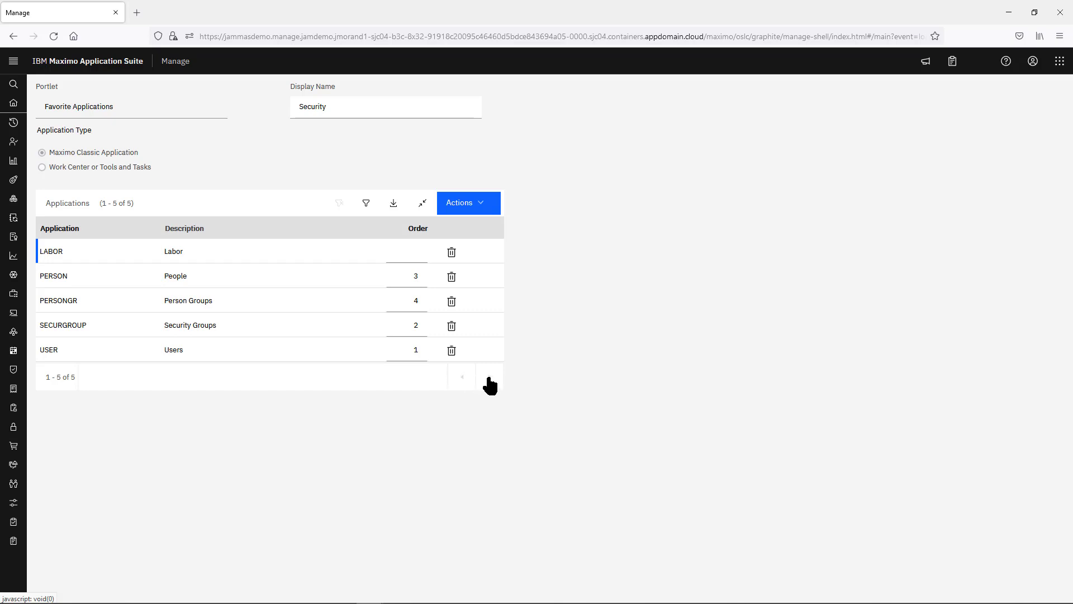
Step: Finish editing the Security favorite applications portlet and return to the Start Center
{"action": "left_click", "coordinate": [483, 207]}
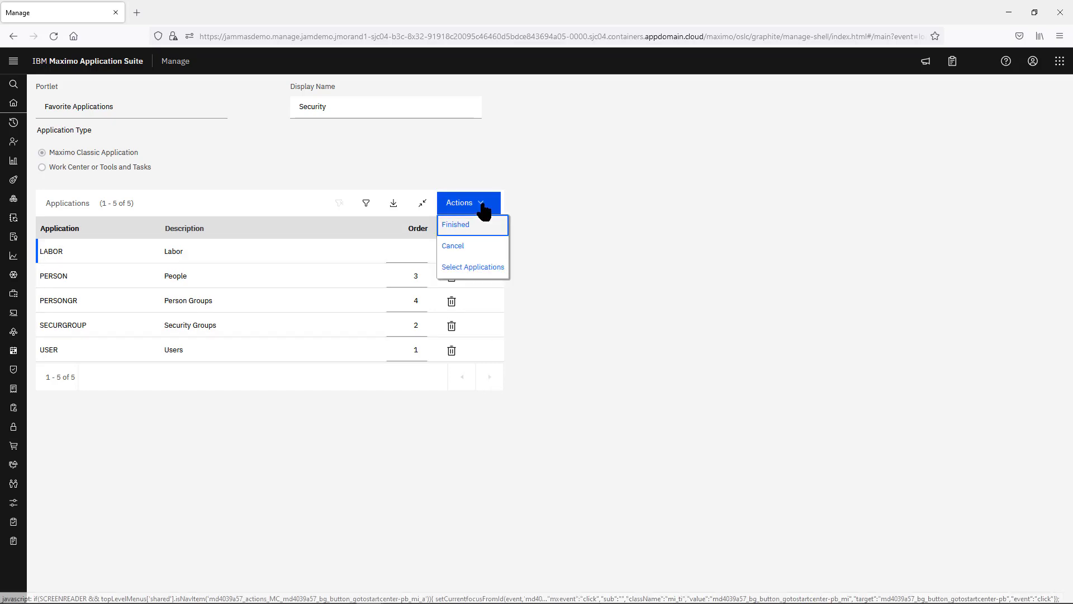
{"action": "left_click", "coordinate": [474, 234]}
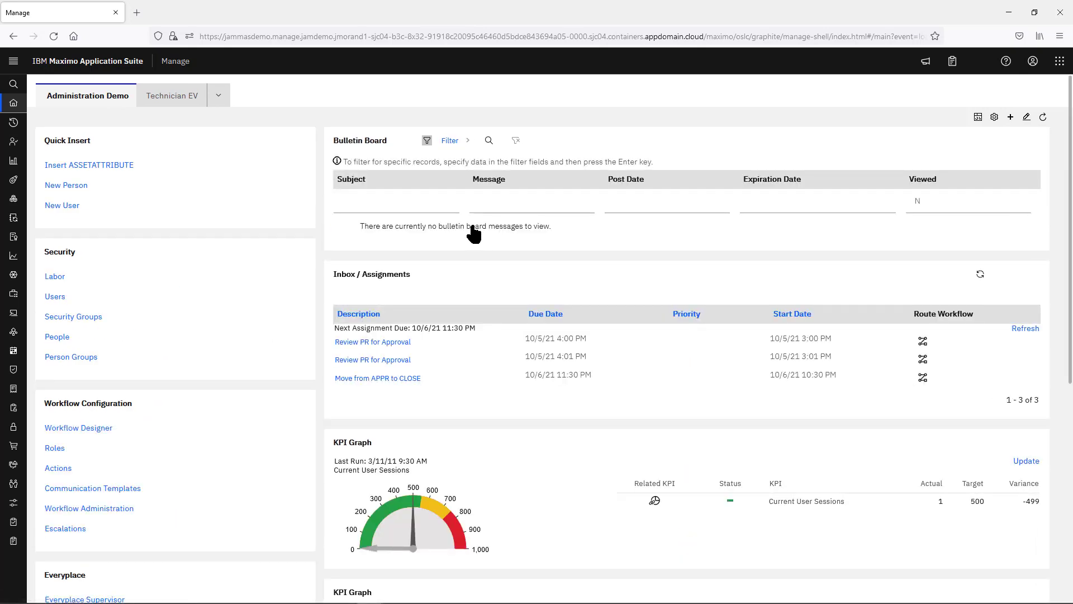
Step: Restore the Manage window beside Maximo 7.6.1.2 and examine the module submenus in the older version's Go To Applications navigation
{"action": "mouse_move", "coordinate": [16, 503]}
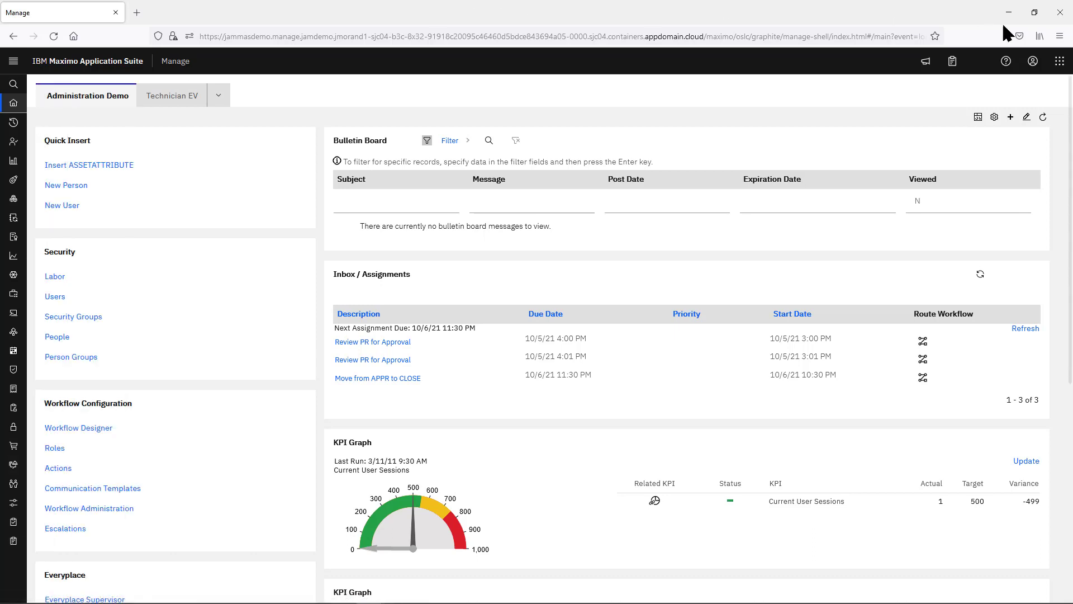
{"action": "left_click", "coordinate": [1035, 13]}
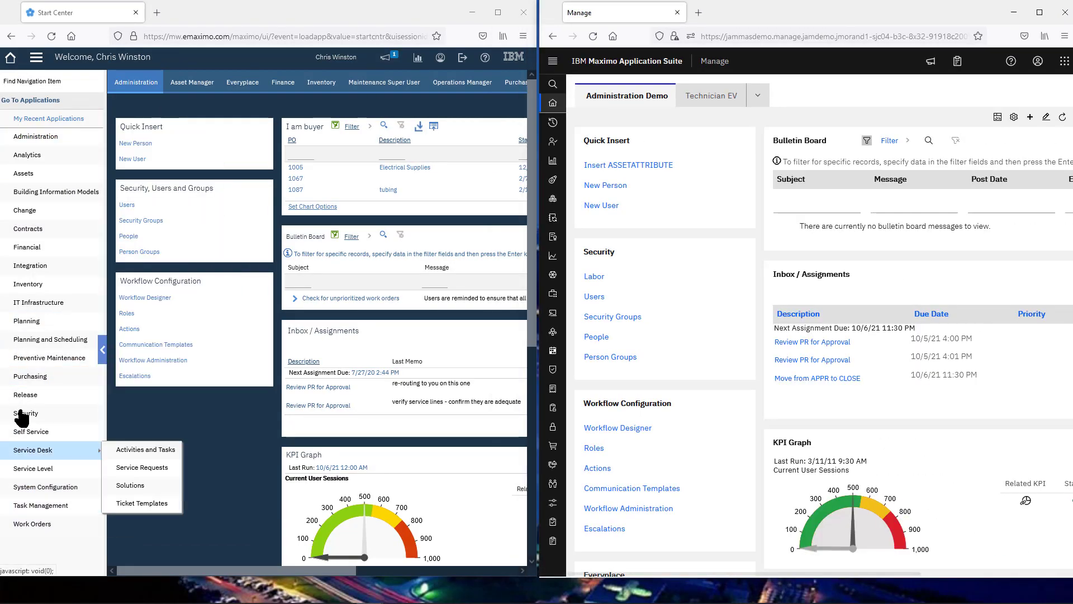
{"action": "mouse_move", "coordinate": [45, 200]}
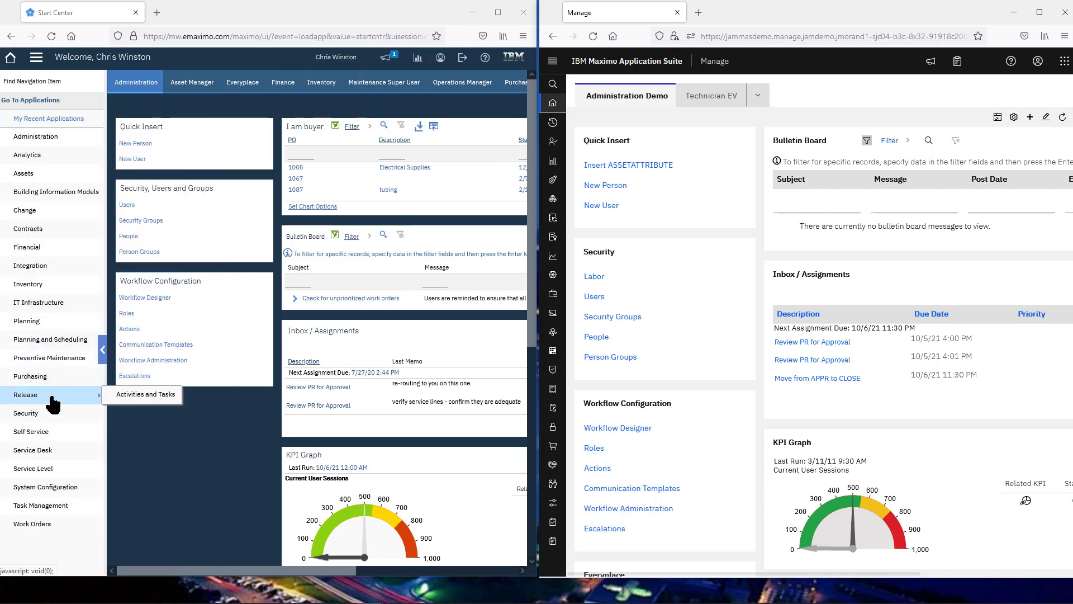
{"action": "mouse_move", "coordinate": [34, 450]}
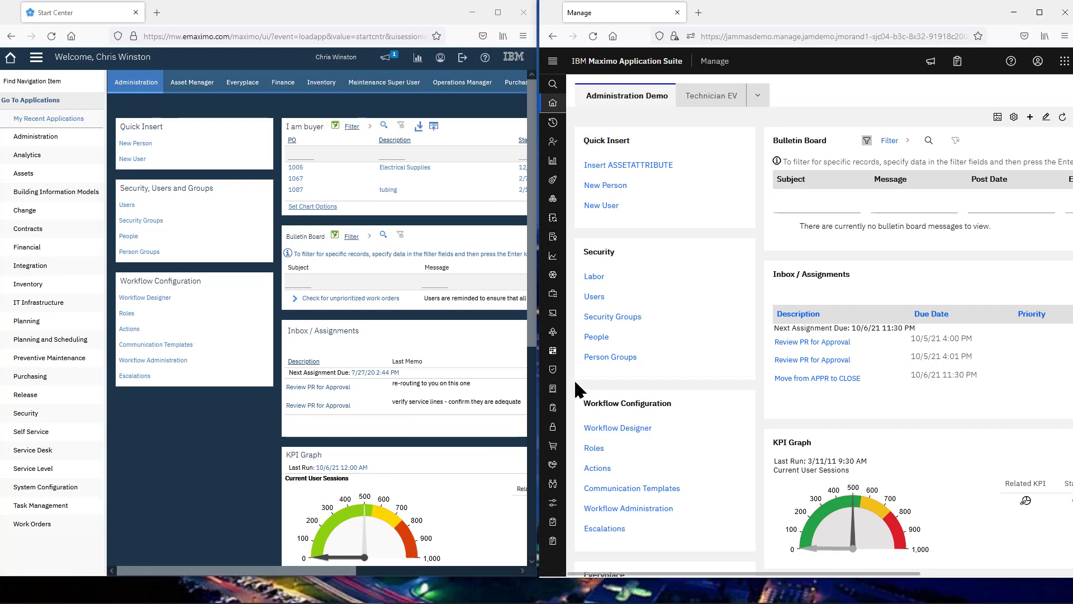
Step: Expand the Work Orders module in the Manage navigation, open Work Order Tracking, and maximize the Manage window
{"action": "mouse_move", "coordinate": [558, 187]}
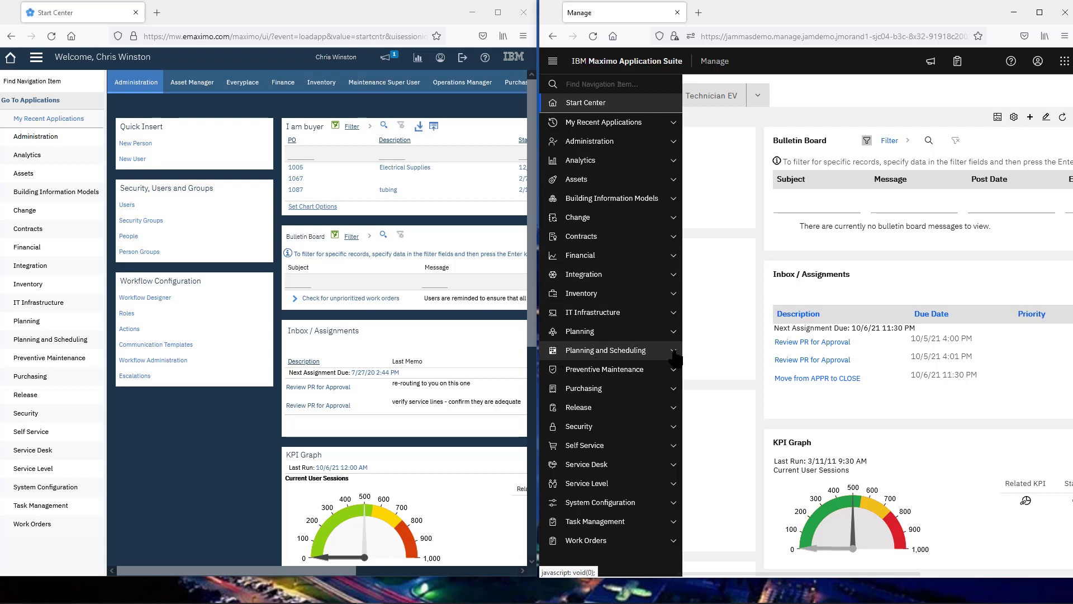
{"action": "left_click", "coordinate": [674, 541]}
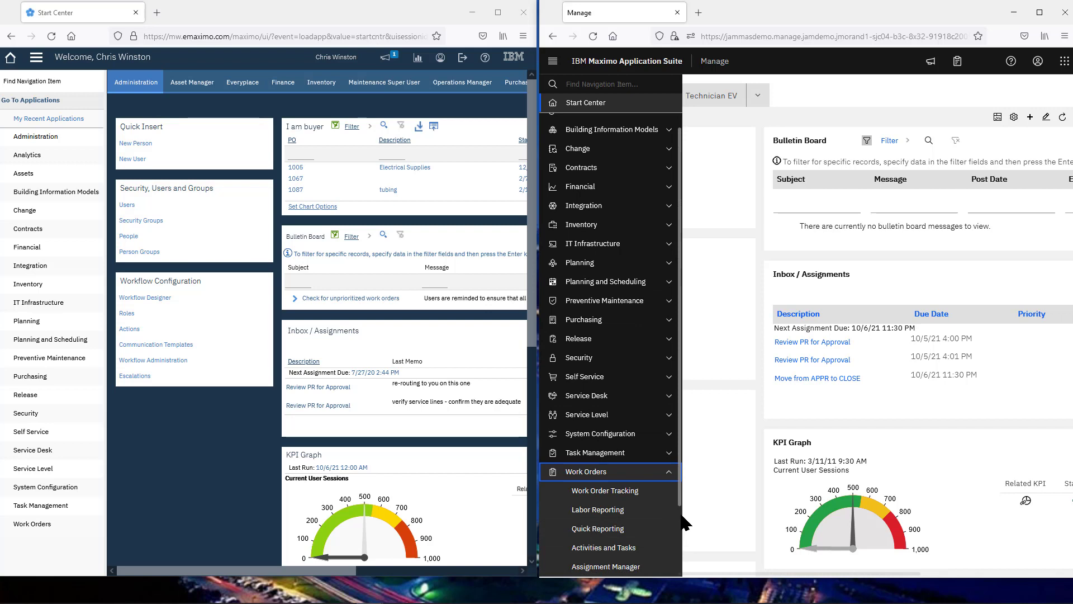
{"action": "left_click", "coordinate": [668, 471]}
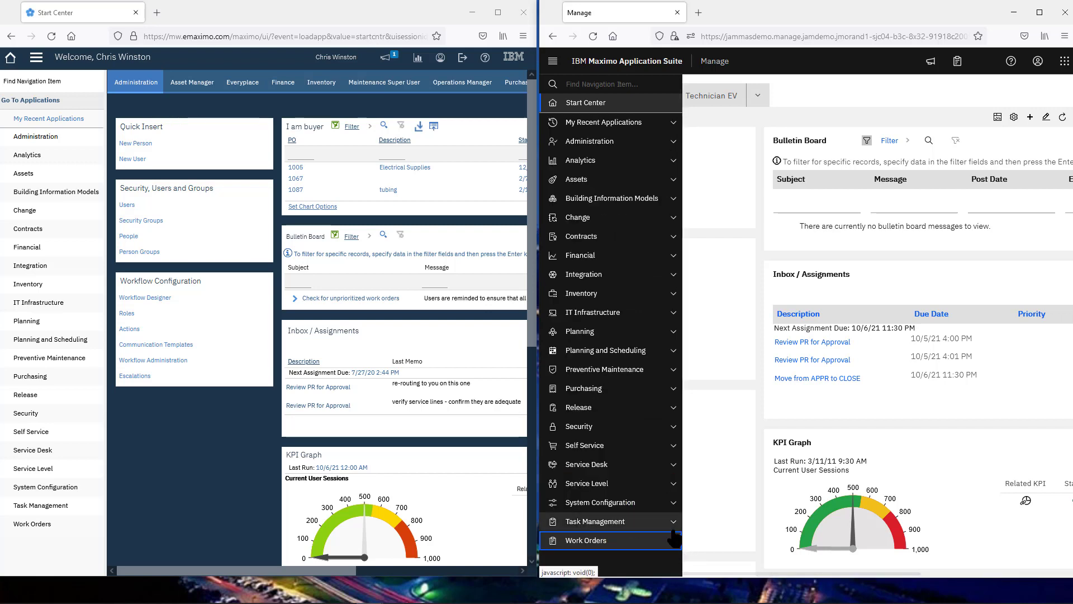
{"action": "left_click", "coordinate": [674, 540]}
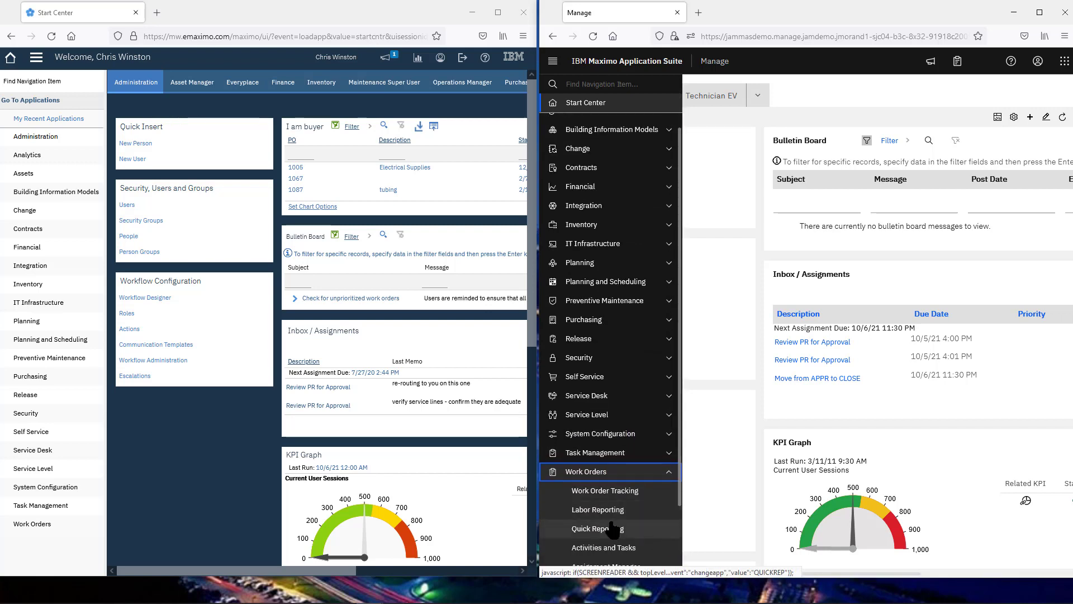
{"action": "scroll", "coordinate": [613, 529], "scroll_direction": "down", "scroll_amount": 3}
{"action": "scroll", "coordinate": [613, 528], "scroll_direction": "up", "scroll_amount": 5}
{"action": "scroll", "coordinate": [613, 528], "scroll_direction": "down", "scroll_amount": 3}
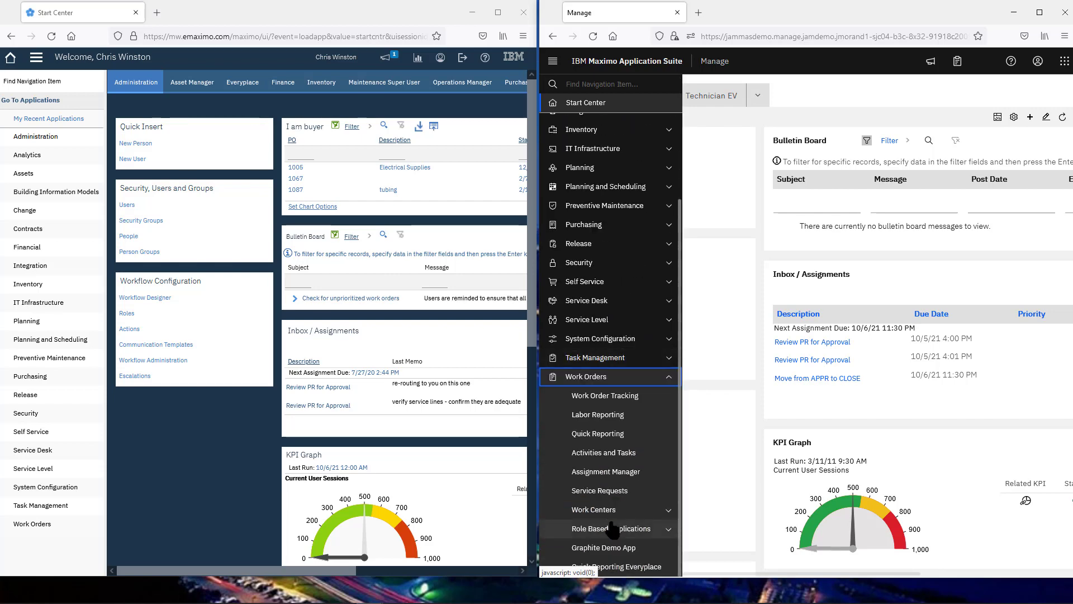
{"action": "left_click", "coordinate": [599, 398]}
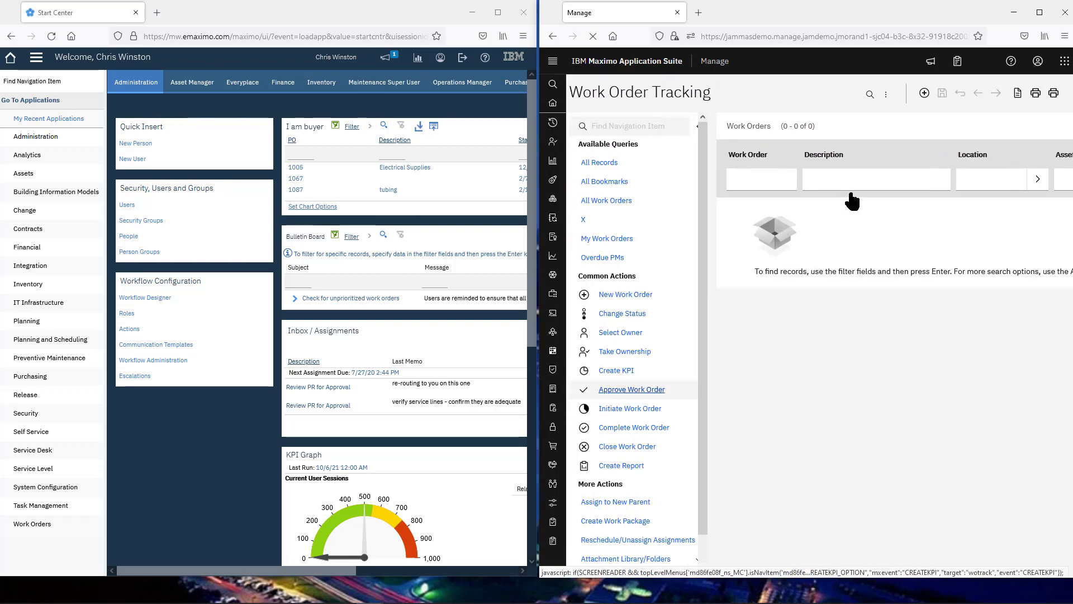
{"action": "left_click", "coordinate": [1039, 13]}
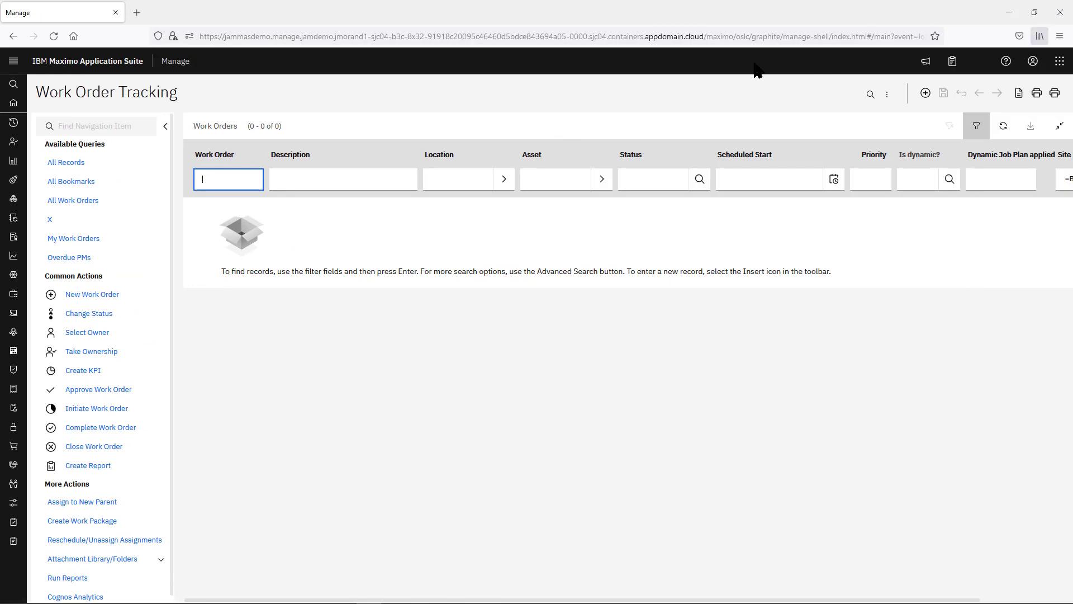
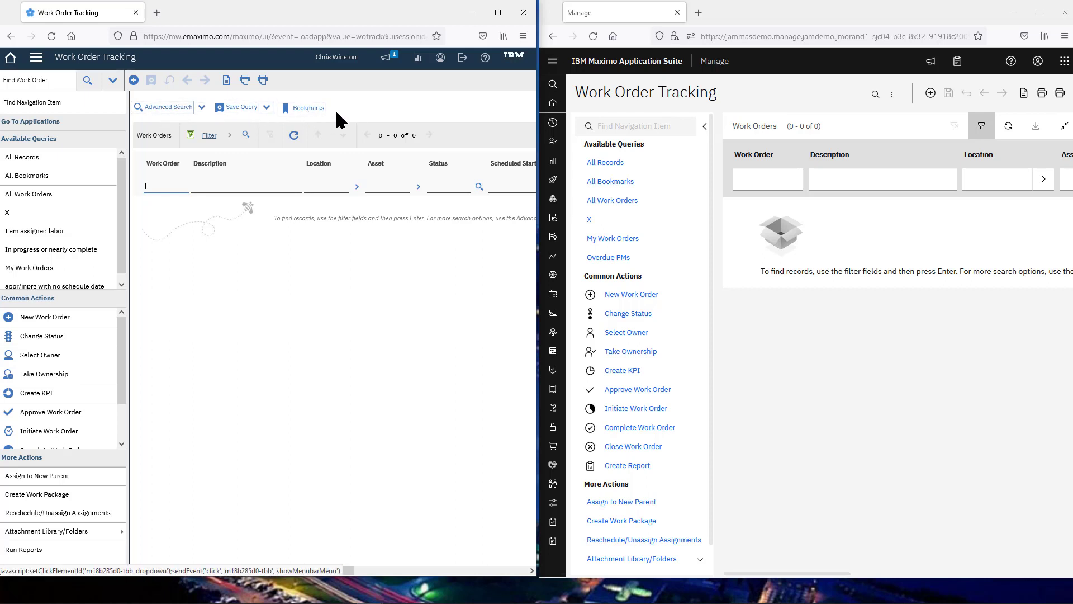
Step: Compare the Advanced Search and quick search options of Work Order Tracking in Maximo 7.6.1.2 with the search options in Manage
{"action": "left_click", "coordinate": [201, 107]}
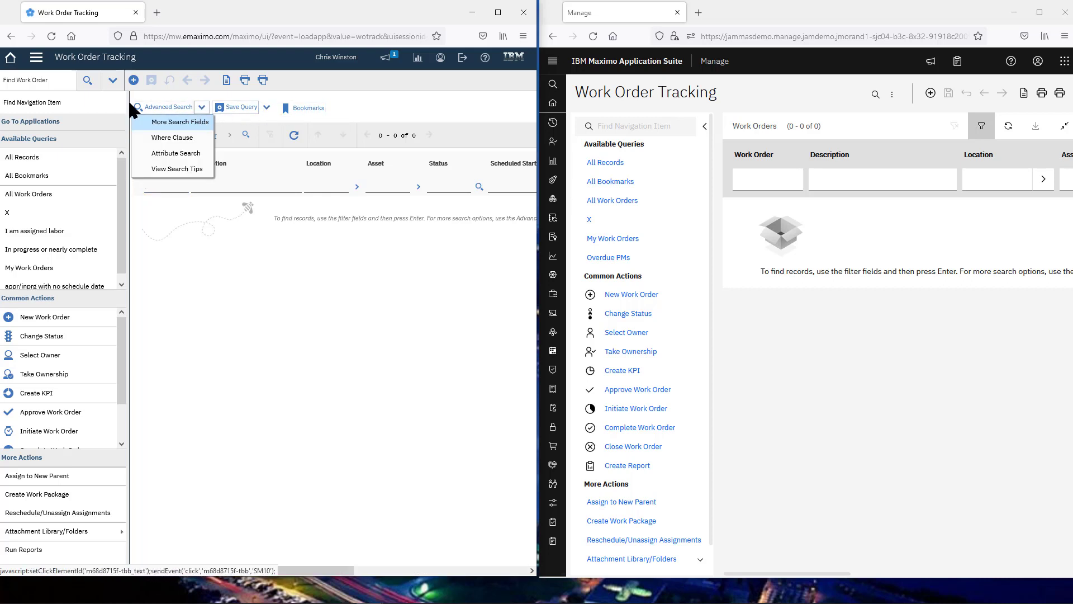
{"action": "left_click", "coordinate": [112, 81]}
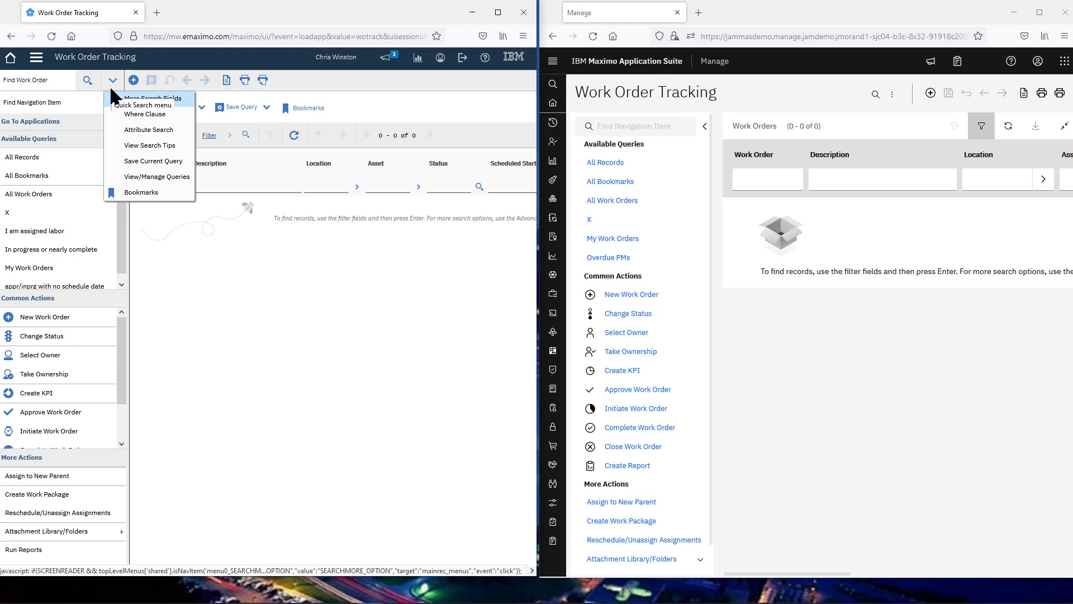
{"action": "left_click", "coordinate": [892, 94]}
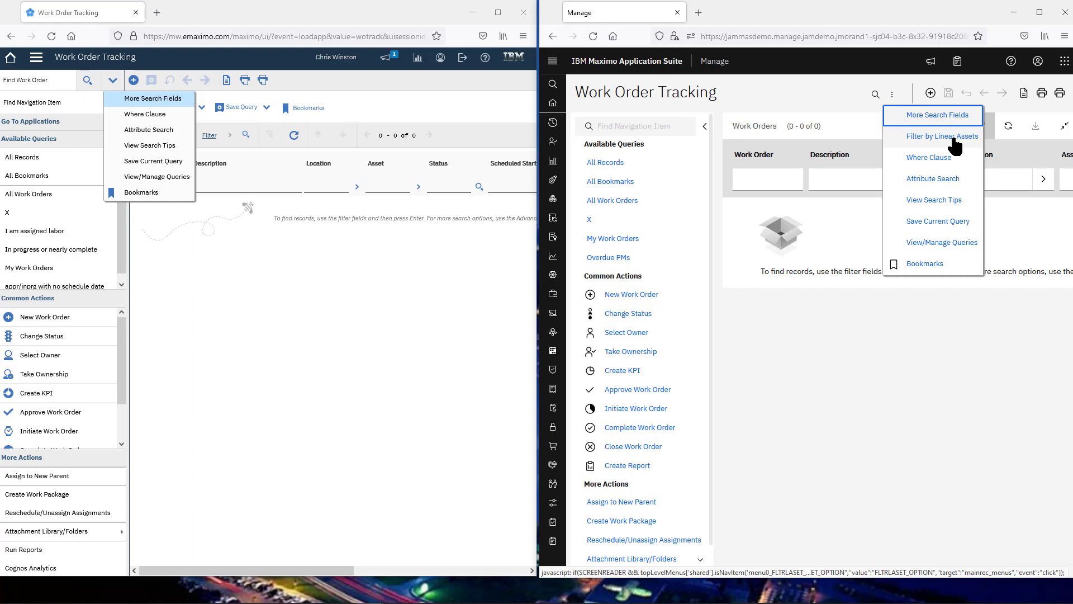
{"action": "left_click", "coordinate": [790, 86]}
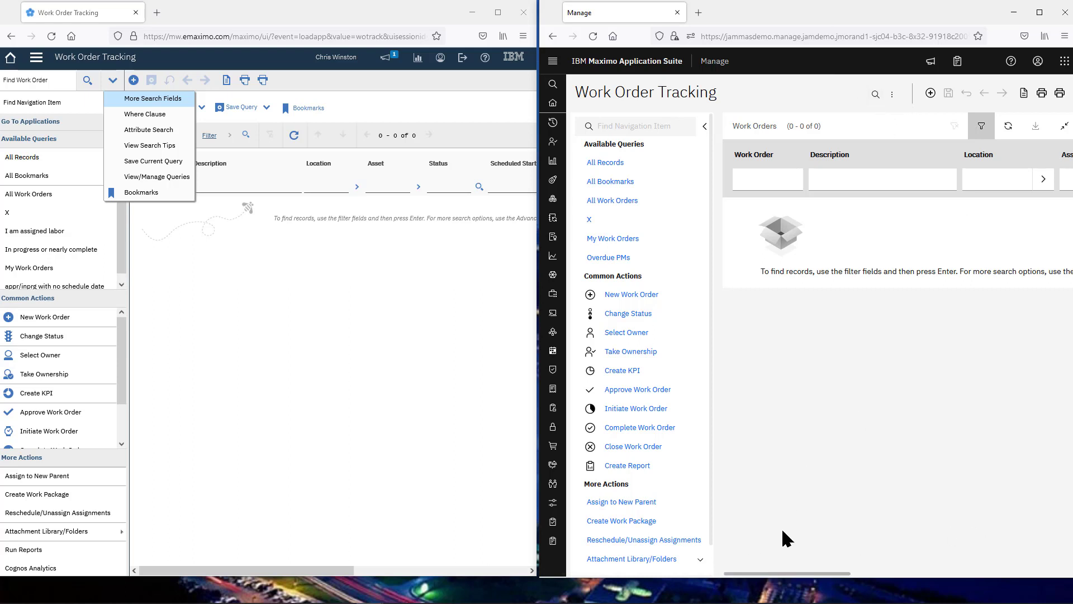
Step: List all work orders in Manage by running the Work Order Tracking filter with empty fields, and maximize the window
{"action": "left_click_drag", "start_coordinate": [767, 572], "coordinate": [780, 548]}
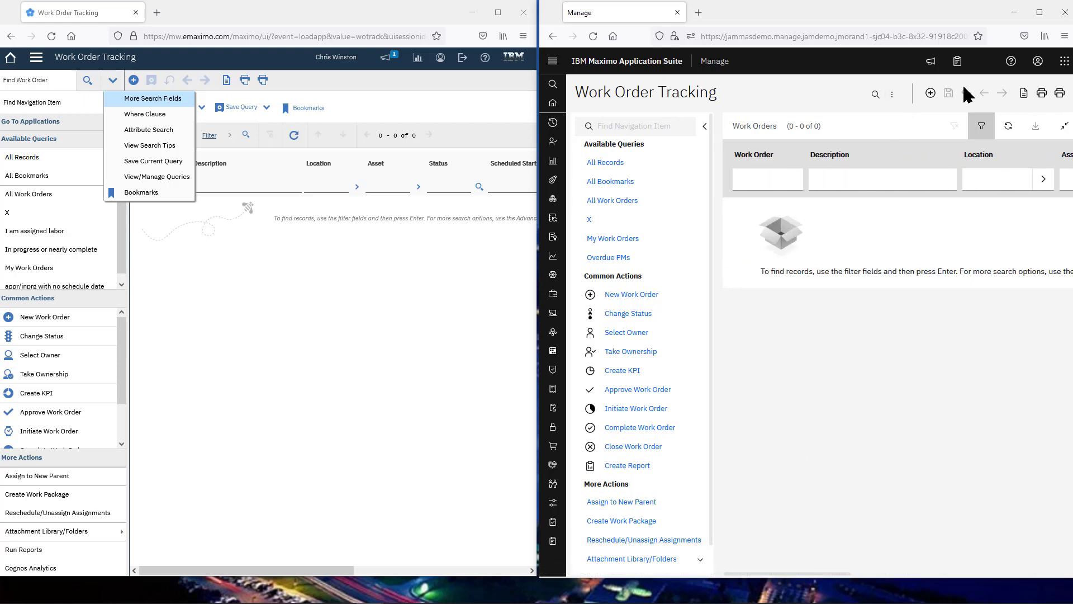
{"action": "left_click", "coordinate": [762, 173]}
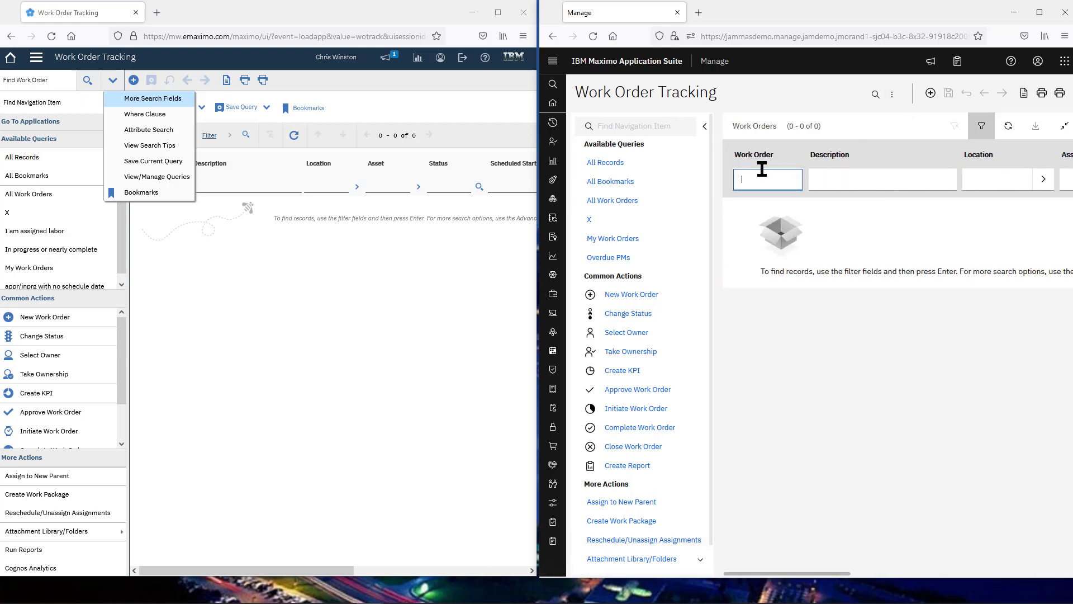
{"action": "key", "text": "Return"}
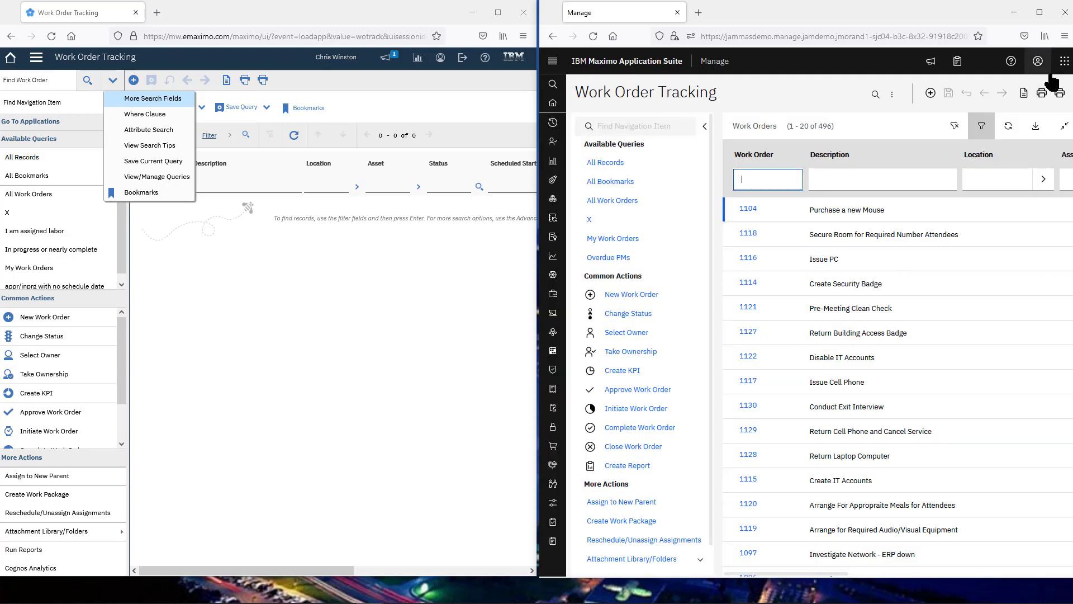
{"action": "left_click", "coordinate": [1039, 12]}
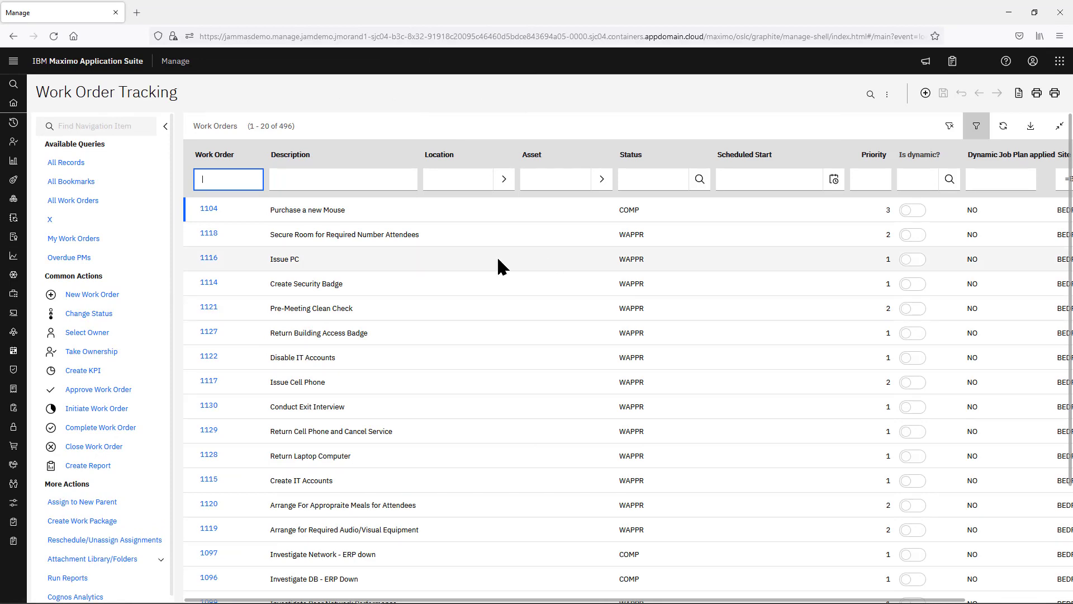
Step: Page forward through the work order list to records 81 - 100 and activate the Find Navigation Item search
{"action": "scroll", "coordinate": [448, 254], "scroll_direction": "down", "scroll_amount": 3}
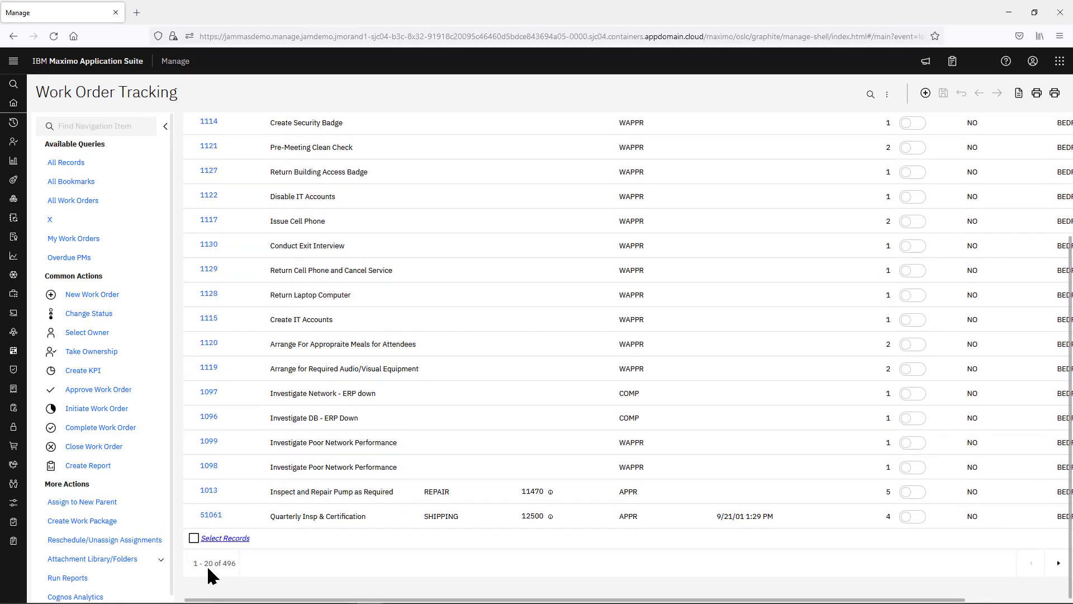
{"action": "left_click", "coordinate": [1058, 563]}
{"action": "left_click", "coordinate": [1059, 563]}
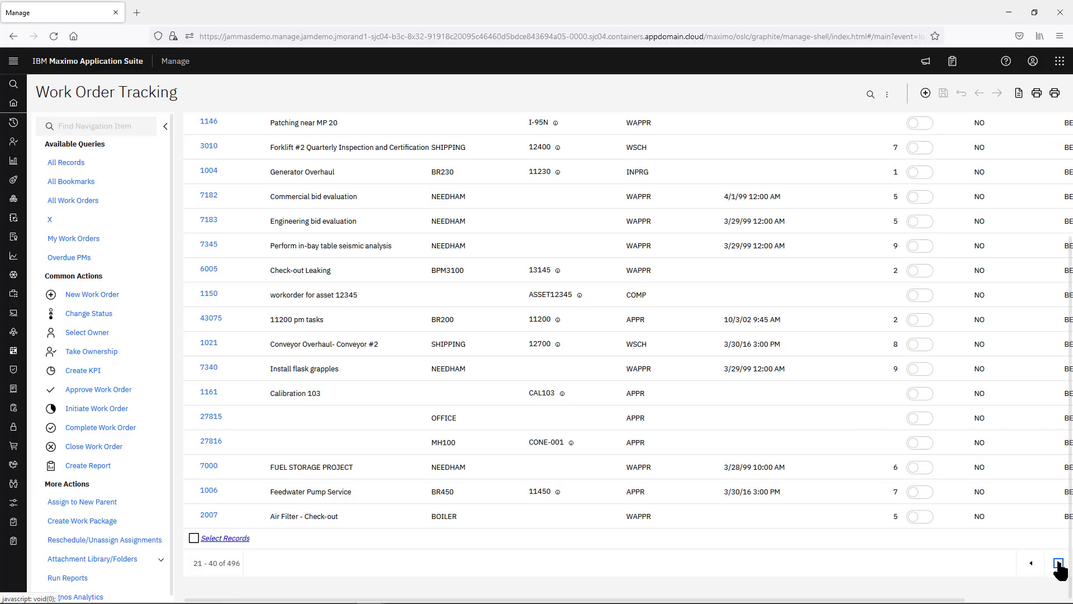
{"action": "left_click", "coordinate": [1058, 563]}
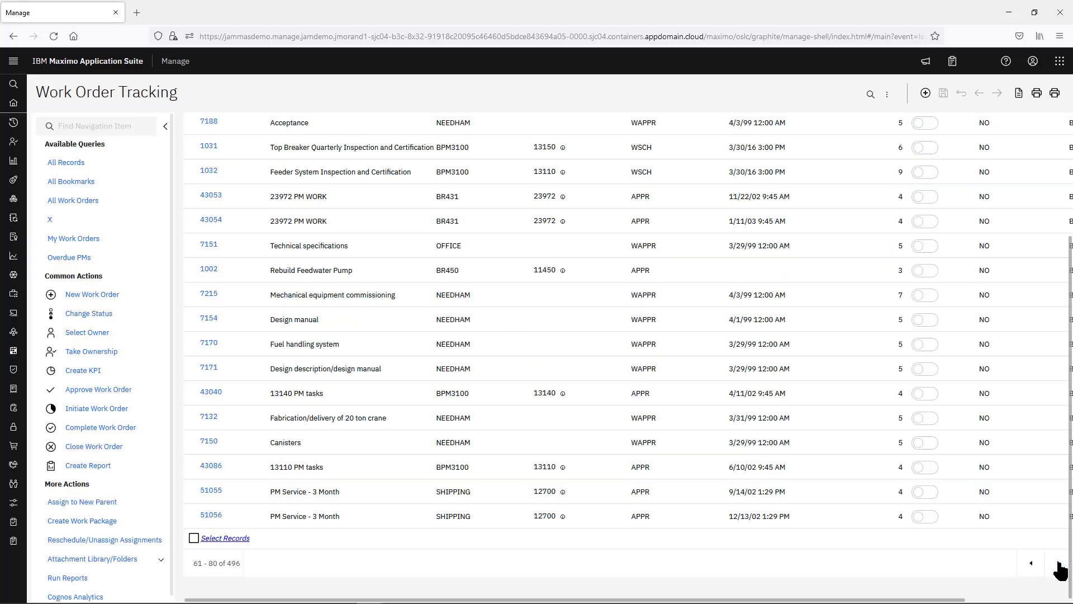
{"action": "left_click", "coordinate": [1058, 563]}
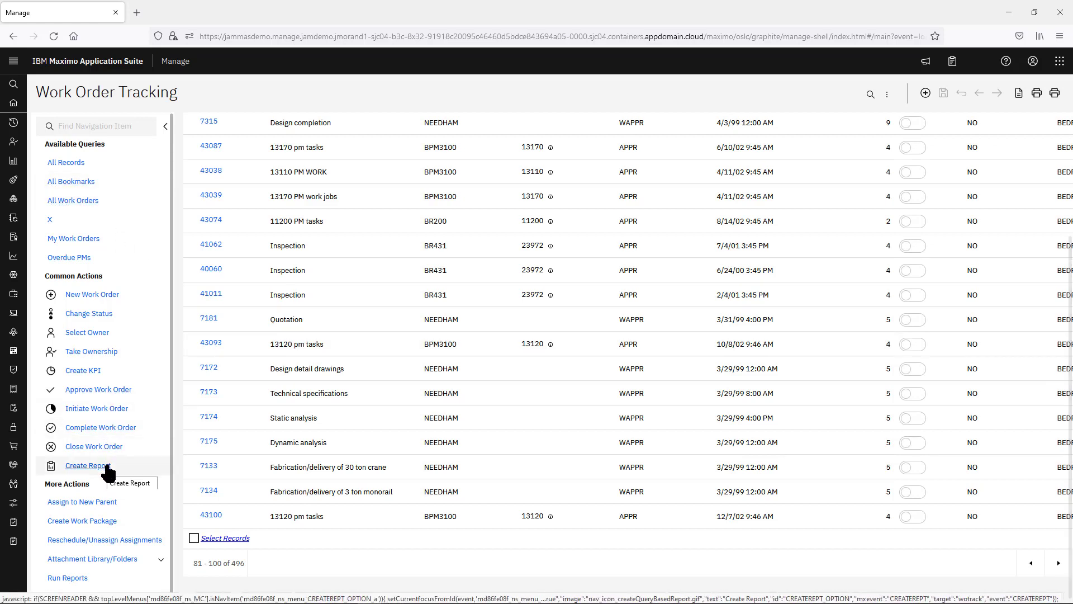
{"action": "left_click", "coordinate": [126, 128]}
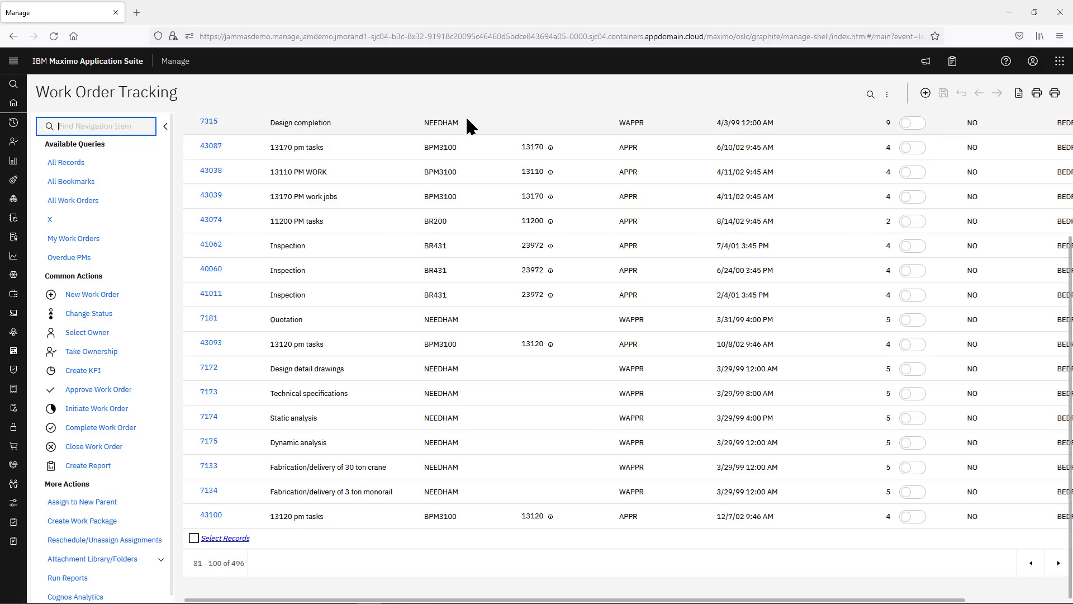
Step: Search the Work Order Tracking navigation items for "requi" and clear the search
{"action": "type", "text": "requi"}
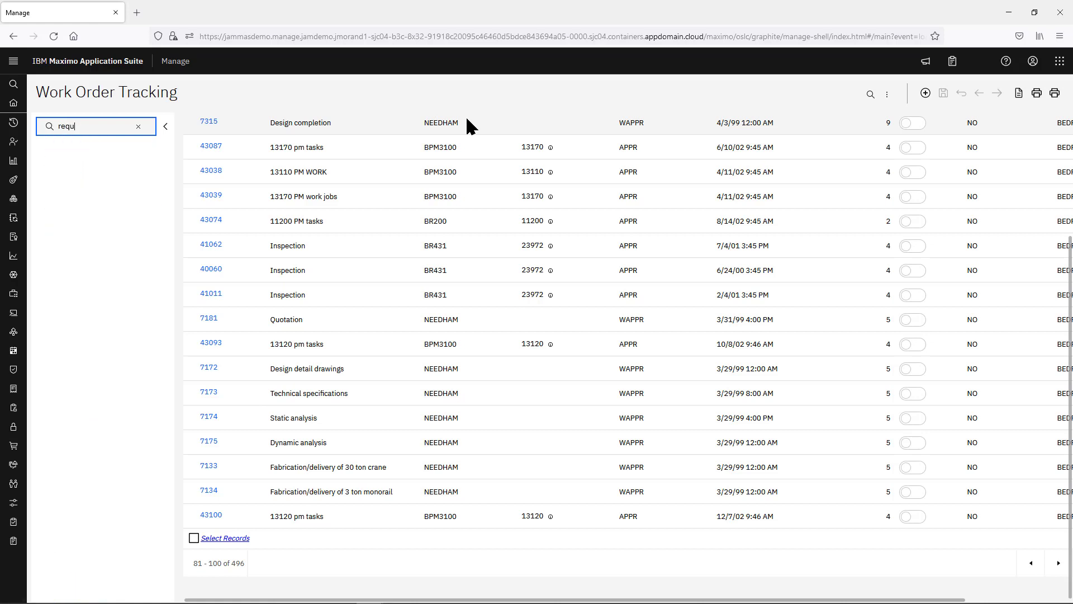
{"action": "key", "text": "BackSpace"}
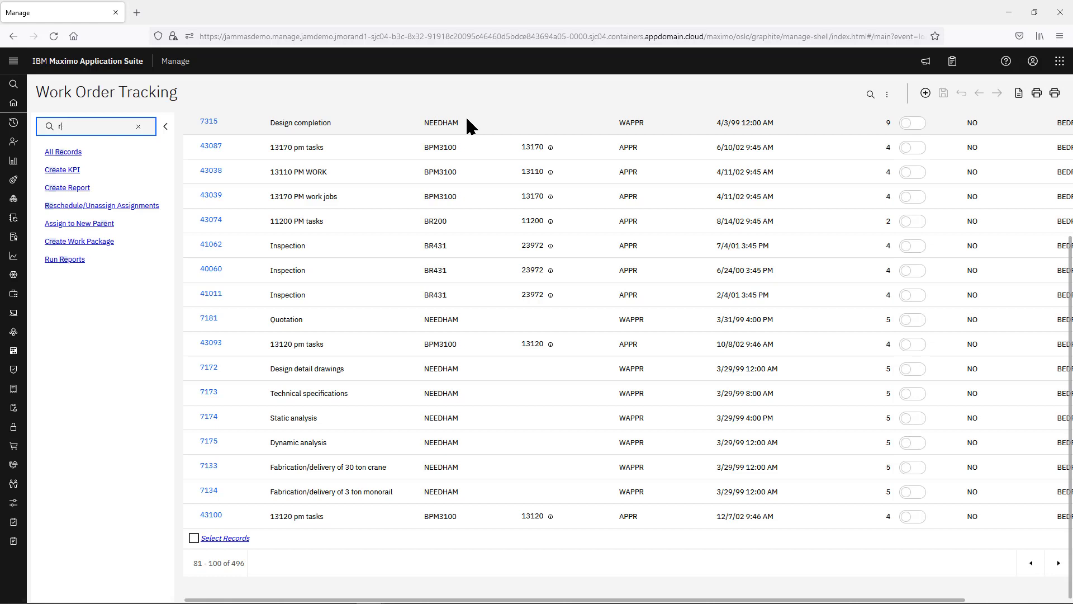
{"action": "key", "text": "BackSpace"}
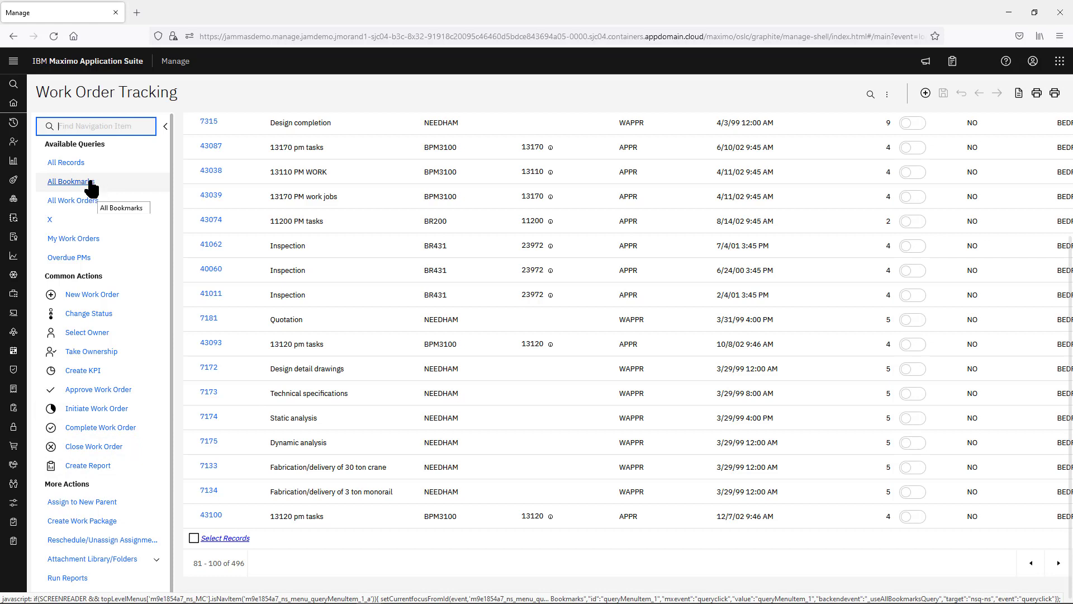
Step: Search the main Manage navigation for "req" and open Purchase Requisitions
{"action": "mouse_move", "coordinate": [17, 93]}
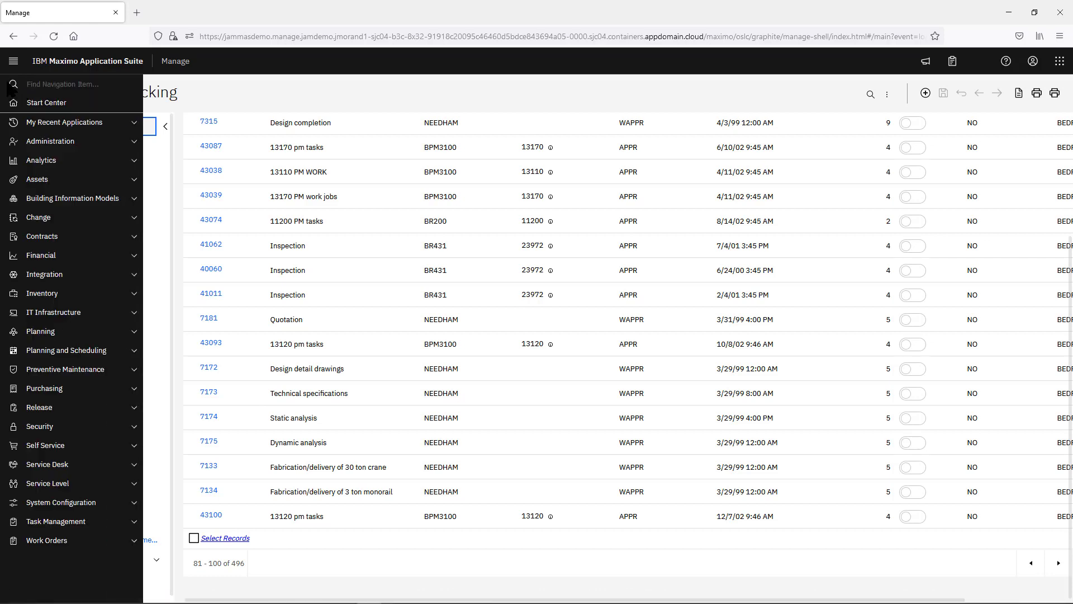
{"action": "left_click", "coordinate": [41, 83]}
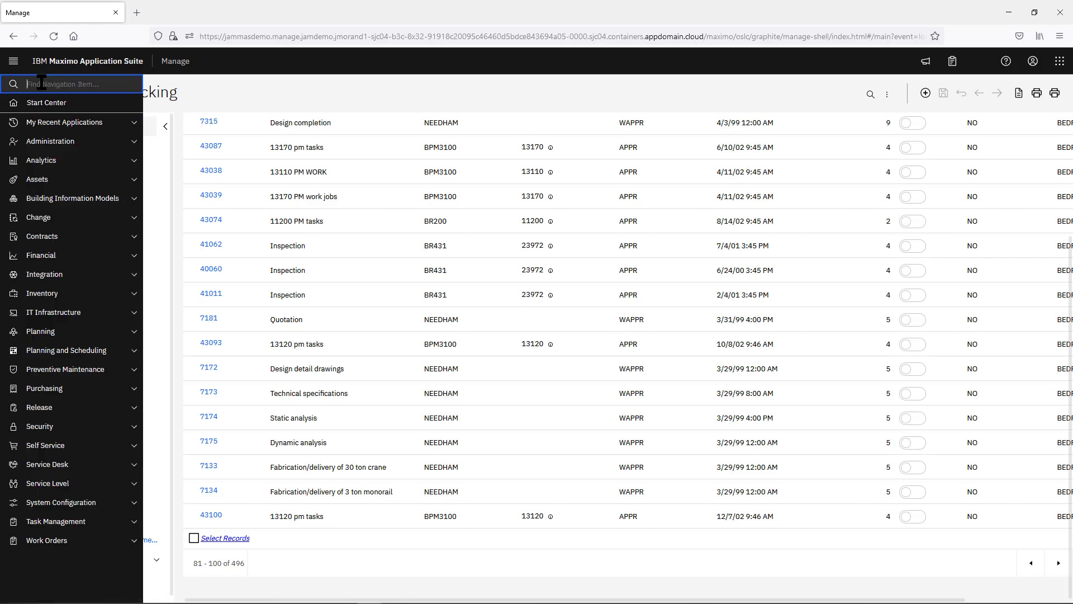
{"action": "type", "text": "req"}
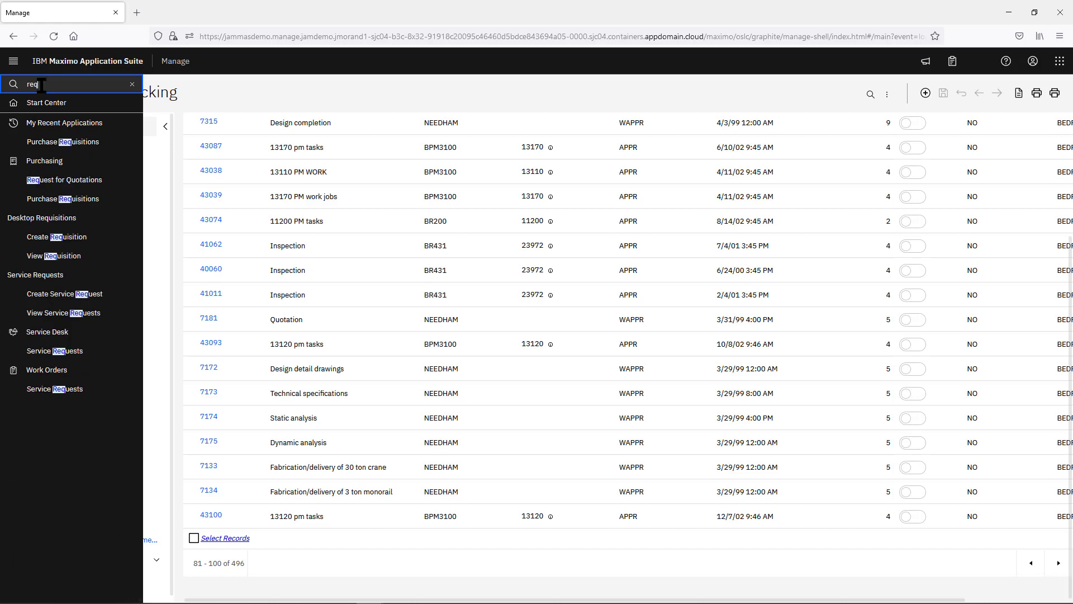
{"action": "left_click", "coordinate": [60, 144]}
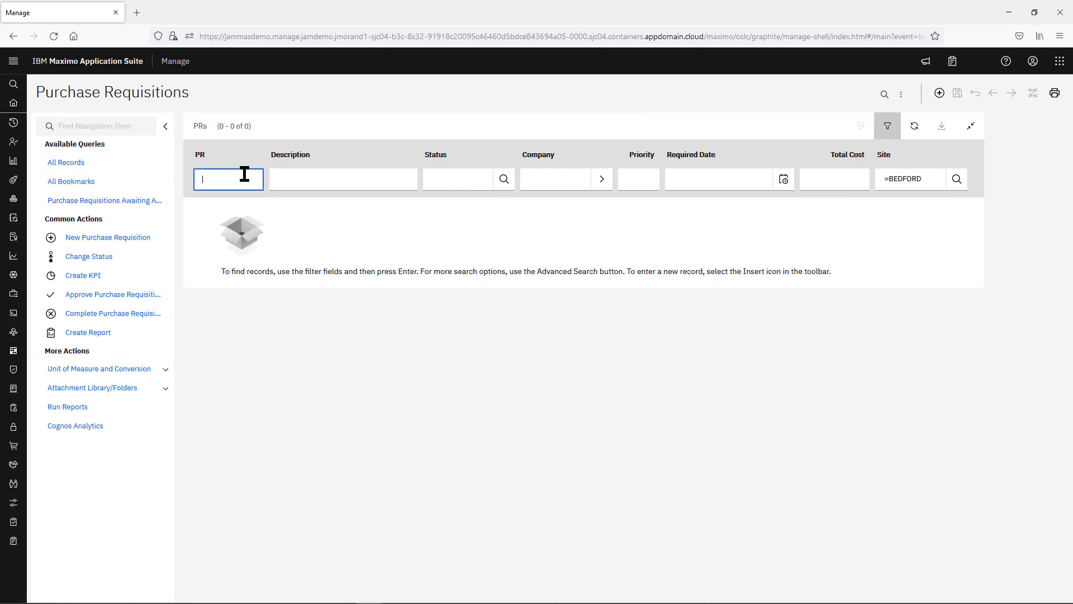
Step: Find purchase requisitions with a Status Date from 10/5/2021 12:00 AM using More Search Fields
{"action": "left_click", "coordinate": [901, 94]}
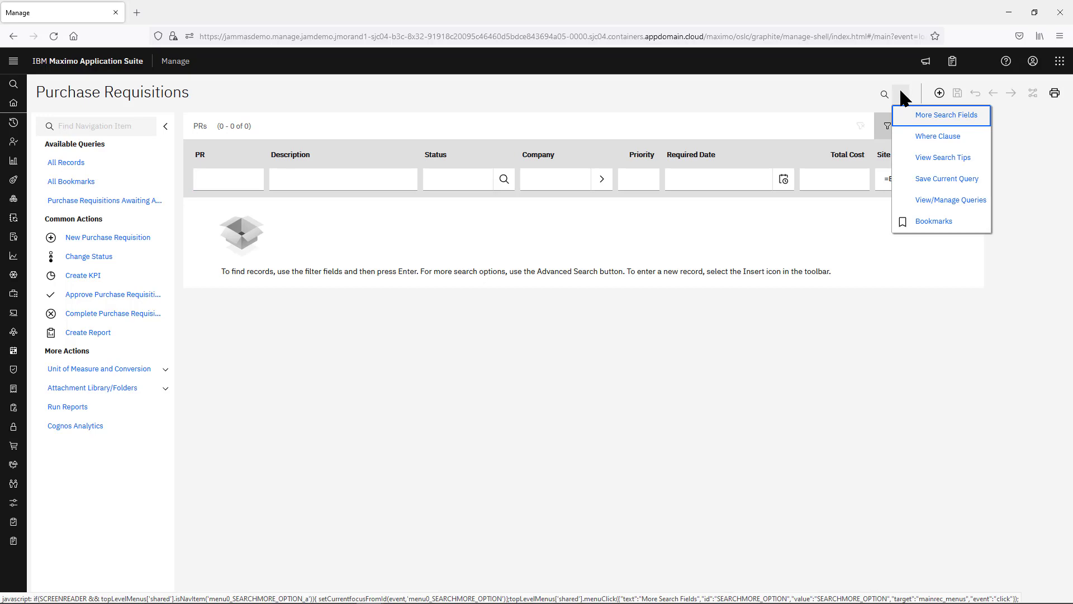
{"action": "left_click", "coordinate": [930, 119]}
{"action": "scroll", "coordinate": [553, 433], "scroll_direction": "down", "scroll_amount": 10}
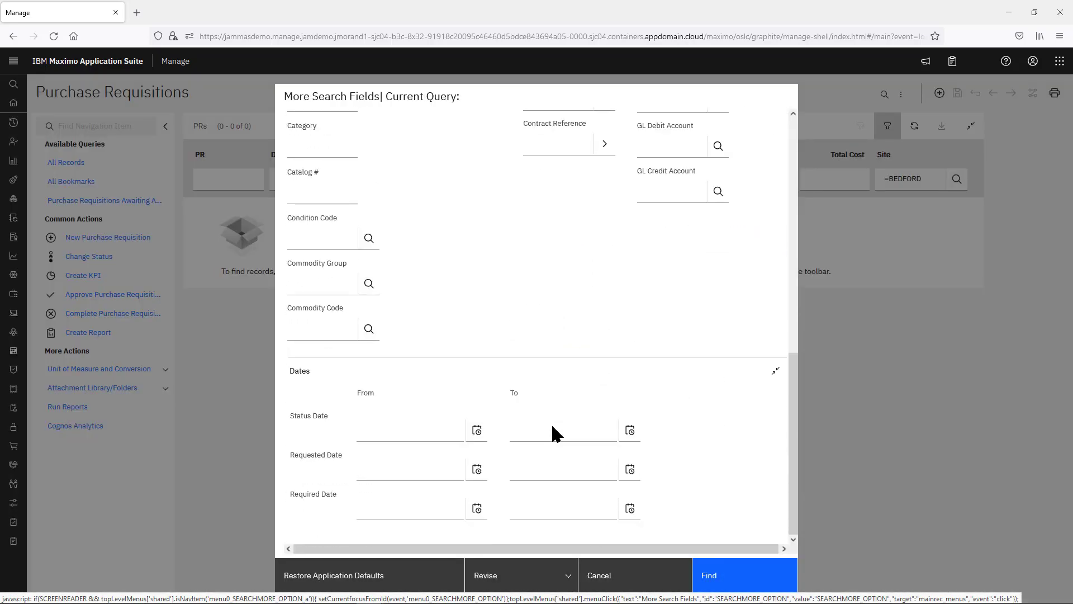
{"action": "left_click", "coordinate": [476, 431]}
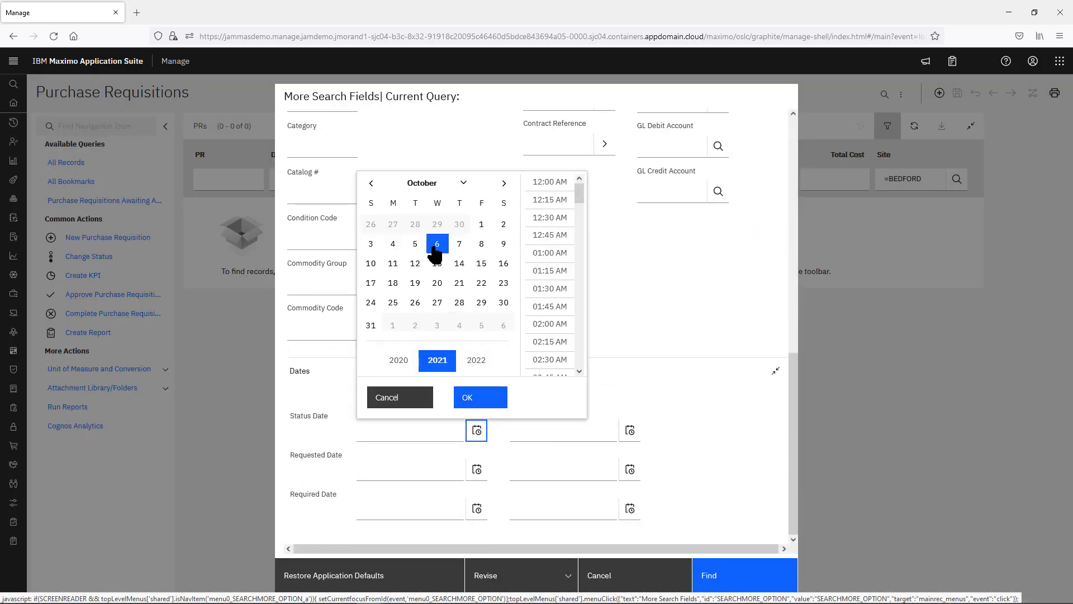
{"action": "left_click", "coordinate": [415, 244]}
{"action": "left_click", "coordinate": [479, 398]}
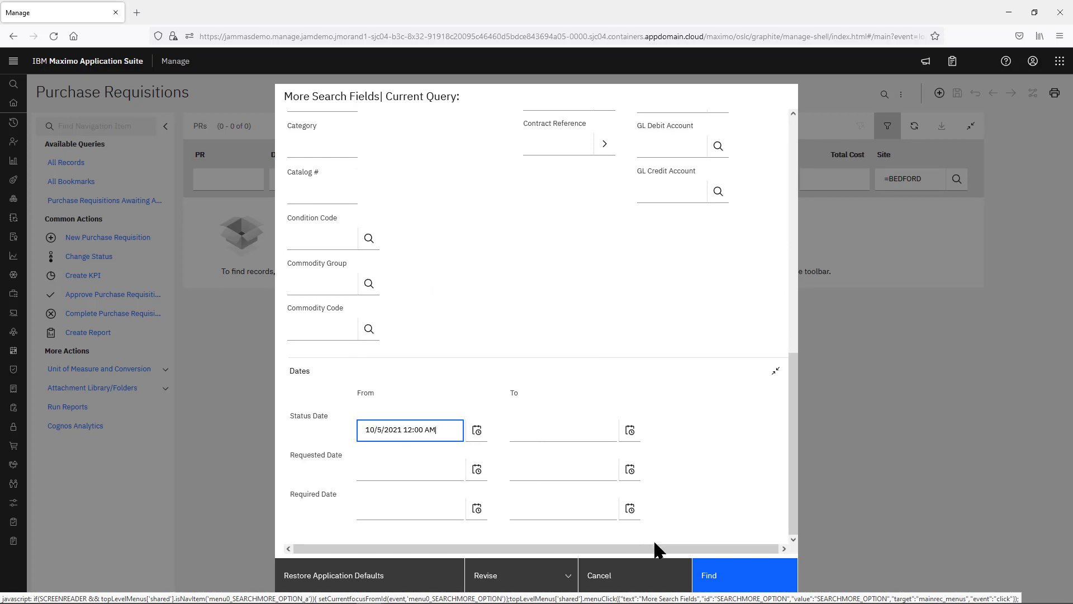
{"action": "left_click", "coordinate": [697, 575]}
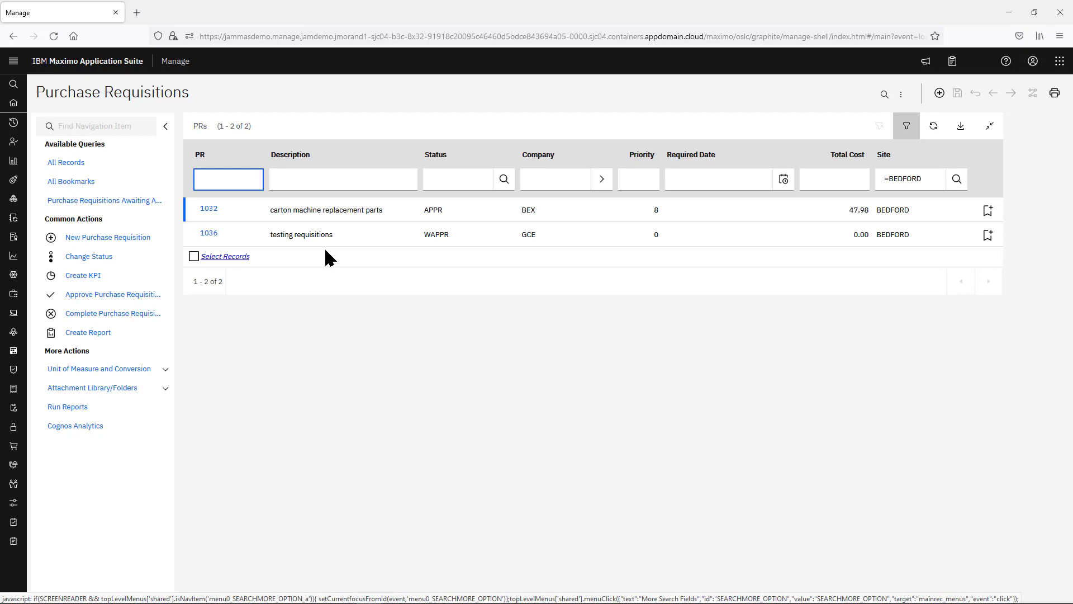
Step: Open the "testing requisitions" record and view the Person Details of its requester
{"action": "left_click", "coordinate": [216, 235]}
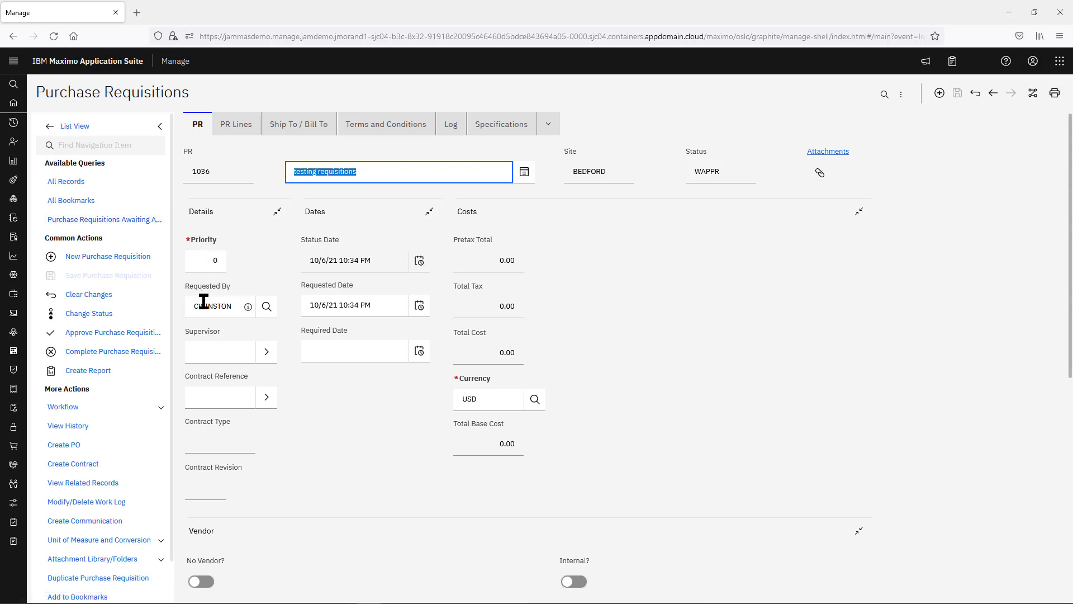
{"action": "mouse_move", "coordinate": [217, 302]}
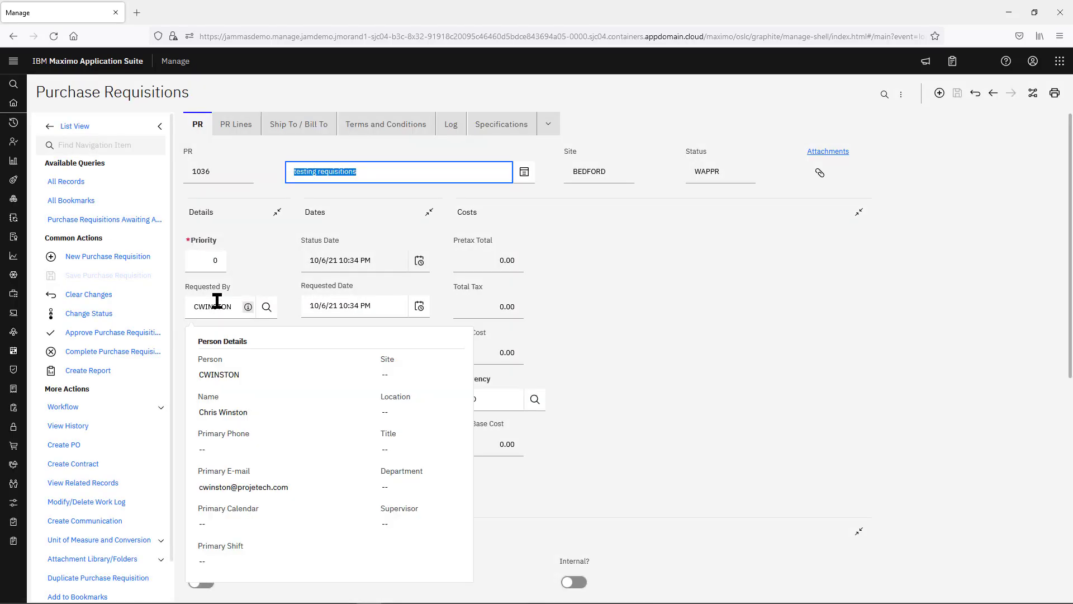
{"action": "left_click", "coordinate": [708, 274]}
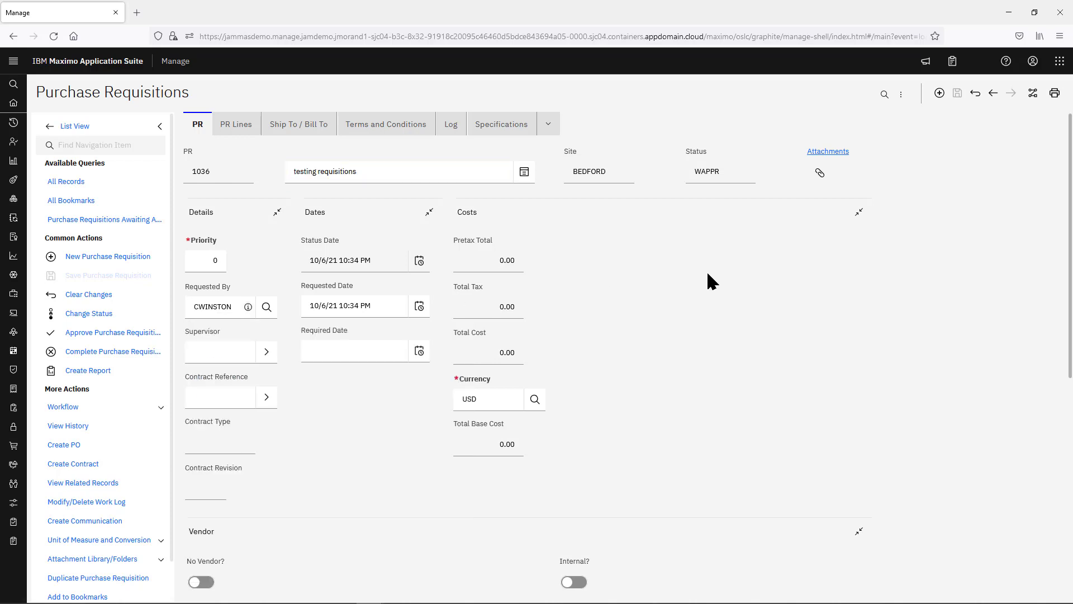
Step: Try the Internal option in the requisition's Vendor section by switching it on and off again
{"action": "scroll", "coordinate": [713, 316], "scroll_direction": "down", "scroll_amount": 3}
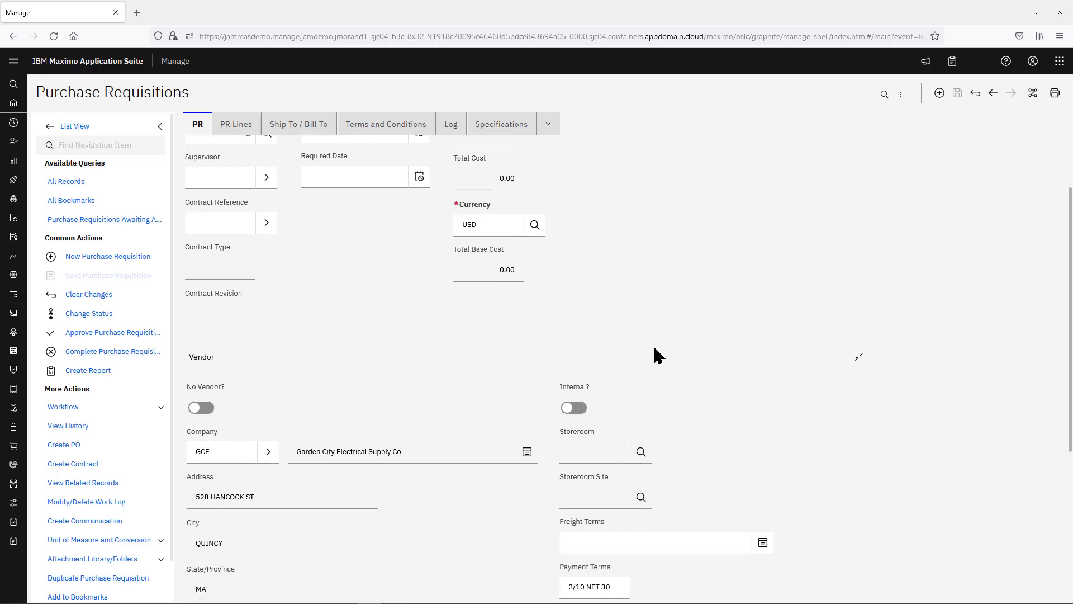
{"action": "left_click", "coordinate": [574, 407]}
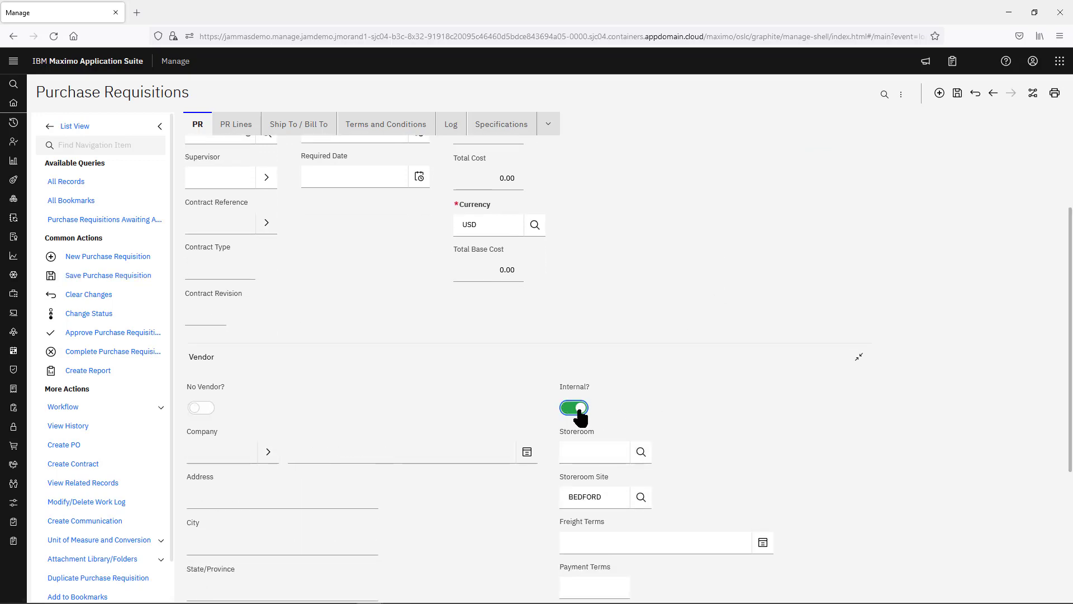
{"action": "left_click", "coordinate": [574, 407]}
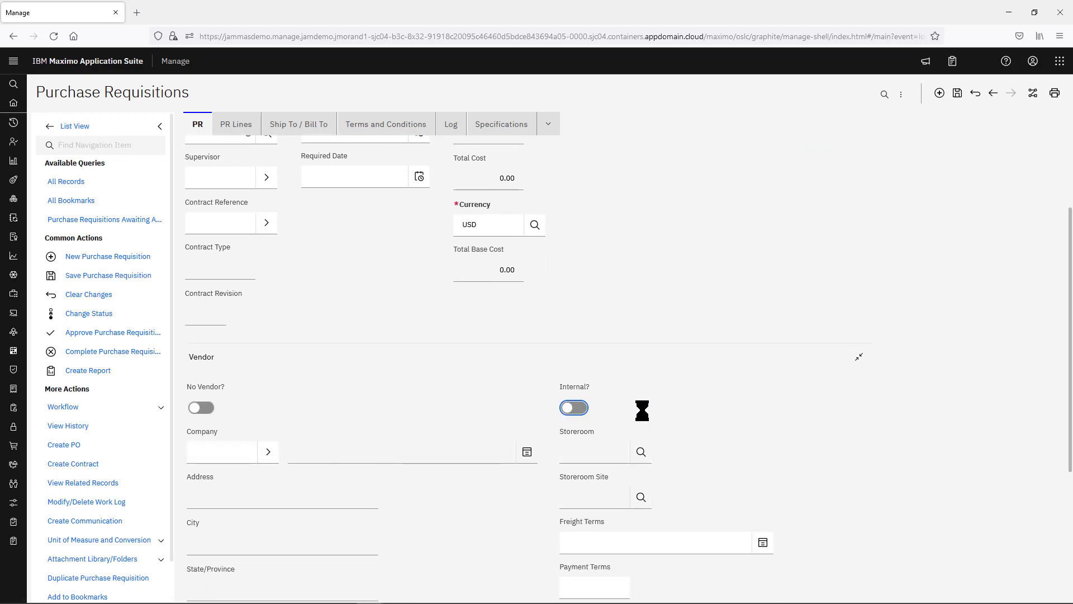
{"action": "scroll", "coordinate": [687, 266], "scroll_direction": "down", "scroll_amount": 2}
{"action": "scroll", "coordinate": [687, 266], "scroll_direction": "up", "scroll_amount": 5}
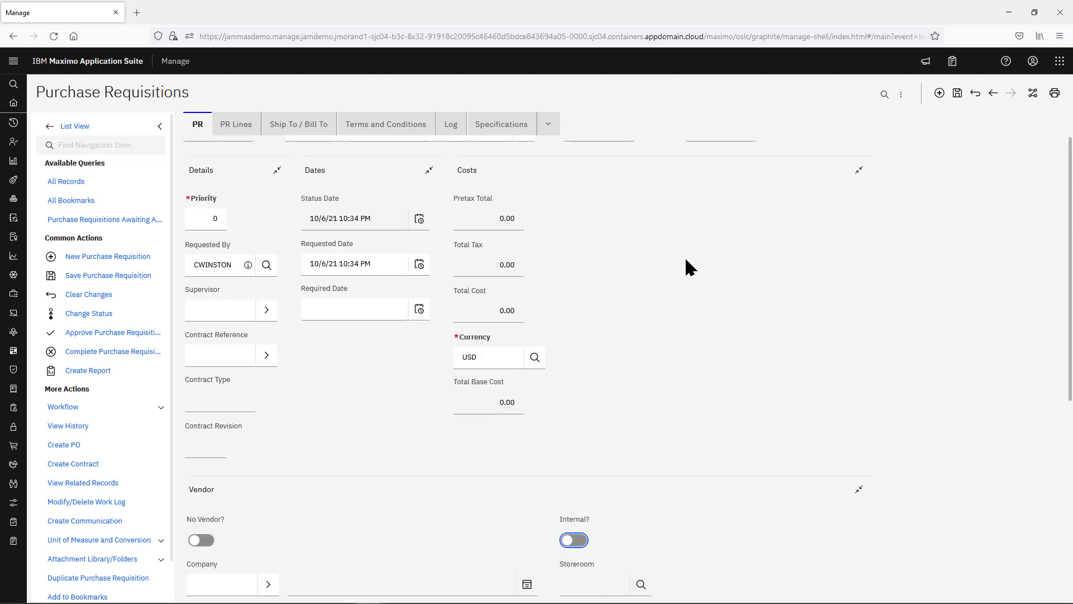
{"action": "scroll", "coordinate": [686, 260], "scroll_direction": "up", "scroll_amount": 1}
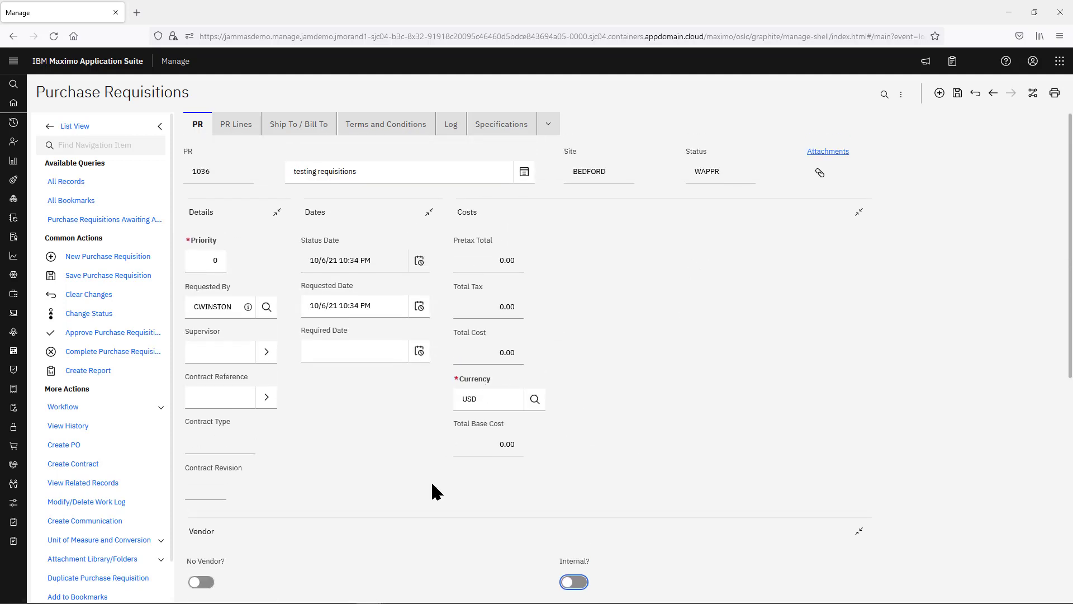
Step: Set the requisition's vendor company to GCE, and save the record from its PR Lines page
{"action": "scroll", "coordinate": [431, 485], "scroll_direction": "down", "scroll_amount": 3}
{"action": "left_click", "coordinate": [219, 408]}
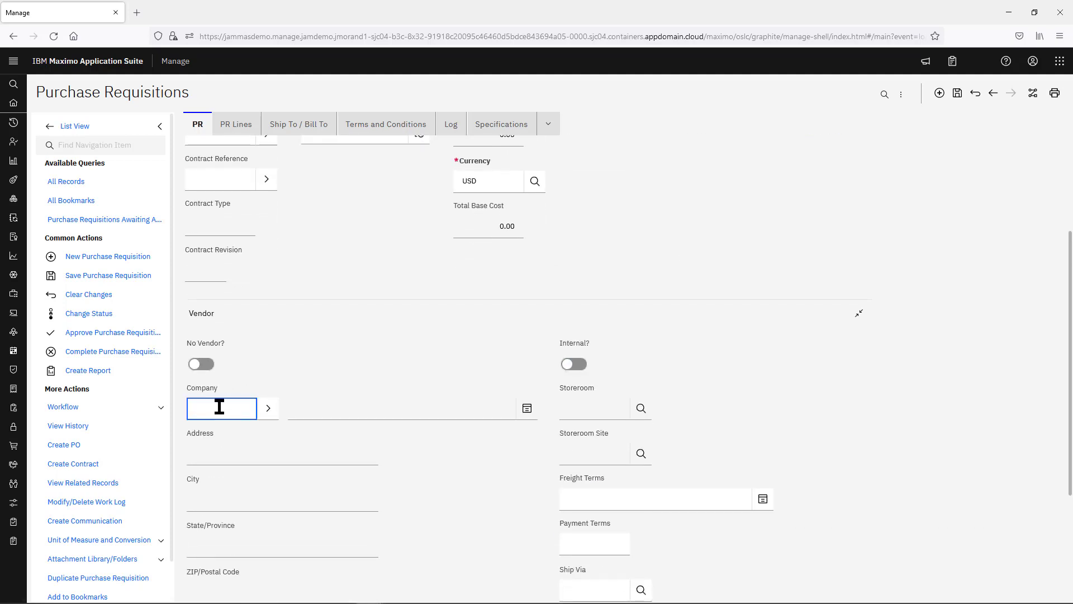
{"action": "type", "text": "gce"}
{"action": "key", "text": "Tab"}
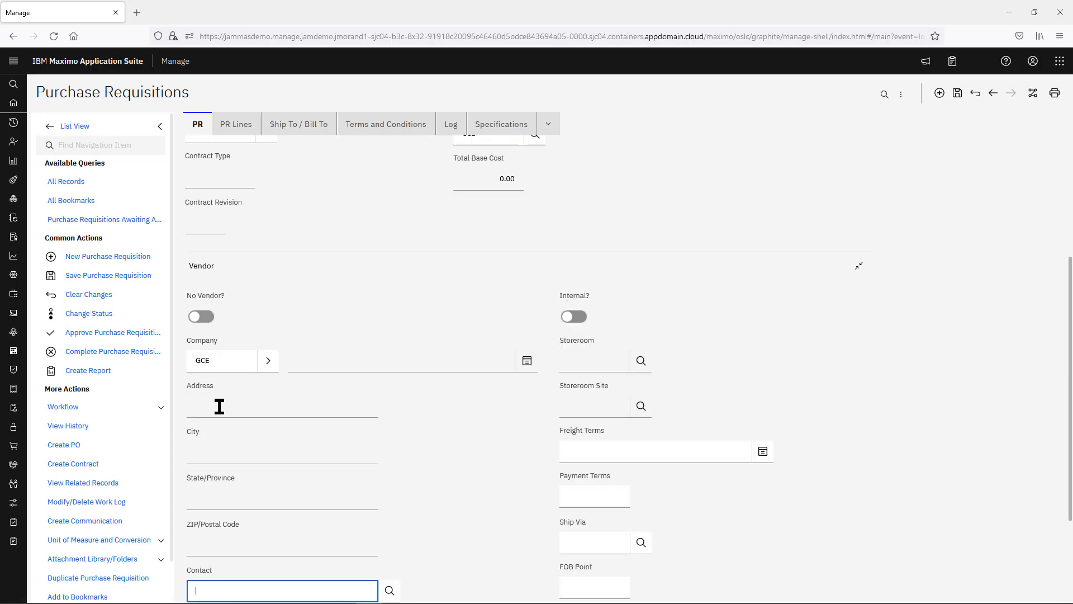
{"action": "left_click", "coordinate": [251, 125]}
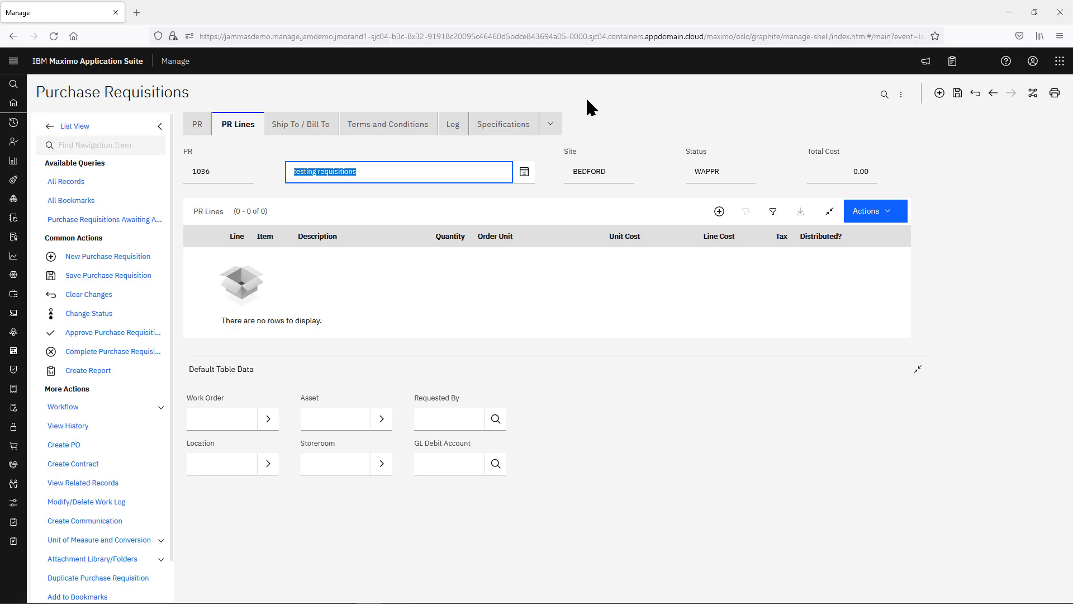
{"action": "left_click", "coordinate": [958, 93]}
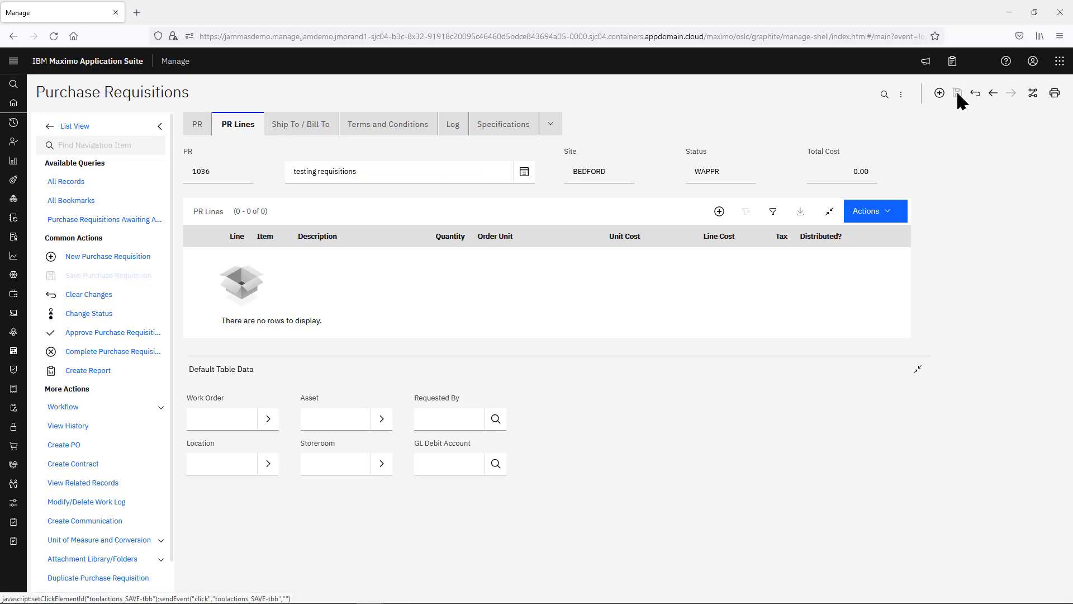
Step: View the available actions for the PR Lines table of the "testing requisitions" record
{"action": "left_click", "coordinate": [895, 213]}
{"action": "left_click", "coordinate": [197, 363]}
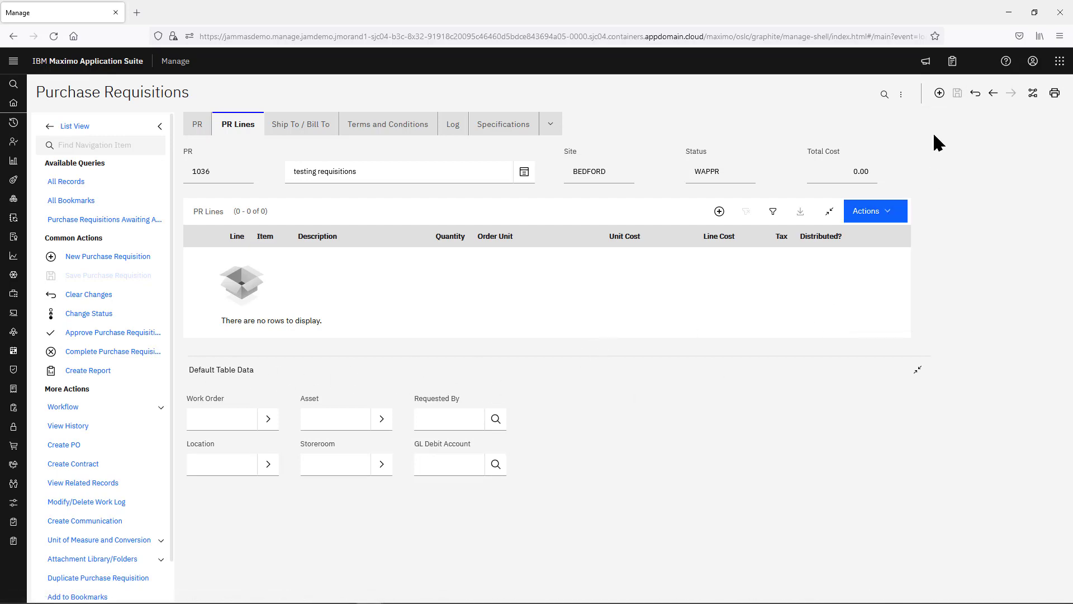
{"action": "left_click", "coordinate": [893, 217]}
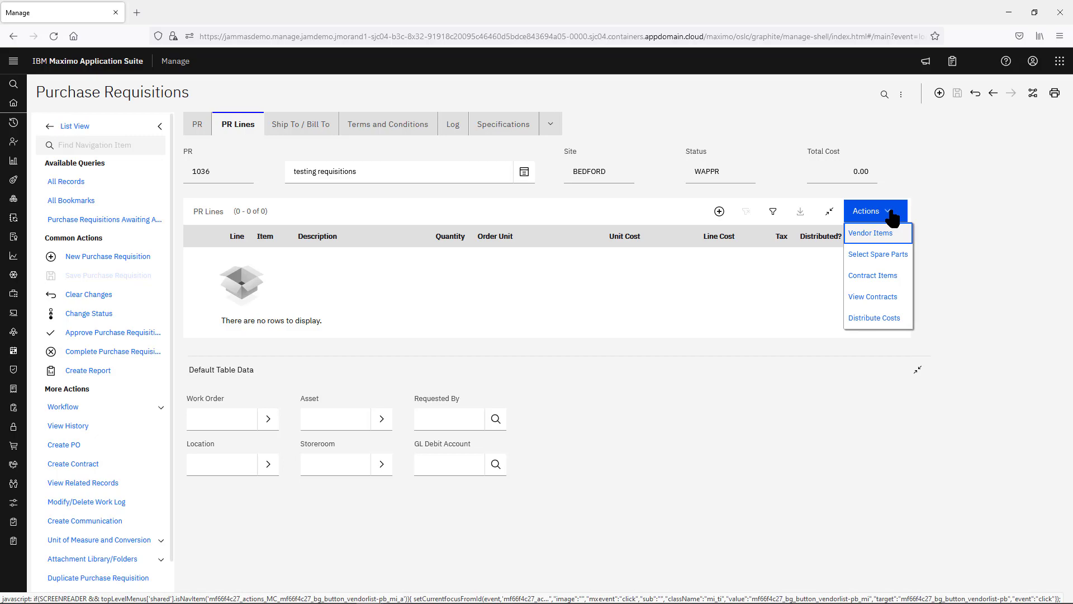
Step: Restore the side-by-side windows, search the Maximo 7.6.1.2 navigation for "req", and open Purchase Requisitions
{"action": "left_click", "coordinate": [1034, 12]}
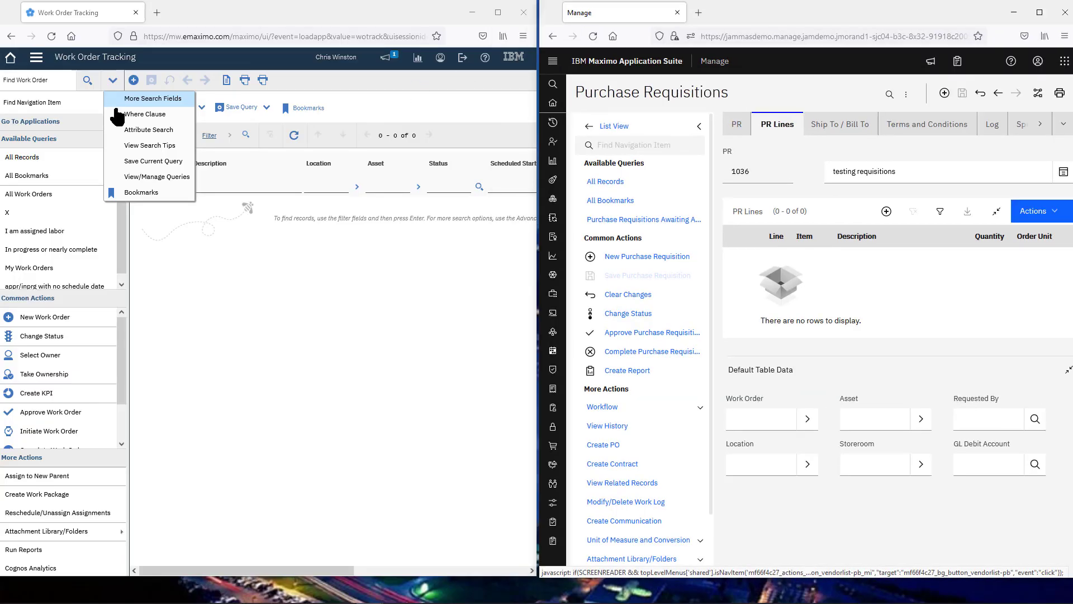
{"action": "left_click", "coordinate": [43, 82]}
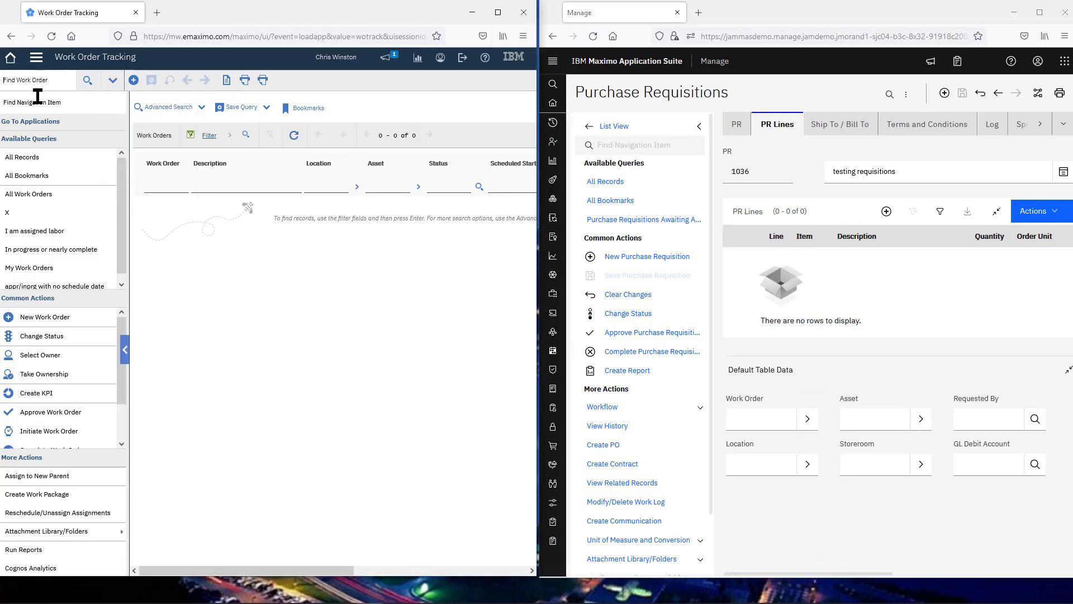
{"action": "left_click", "coordinate": [34, 98]}
{"action": "type", "text": "req"}
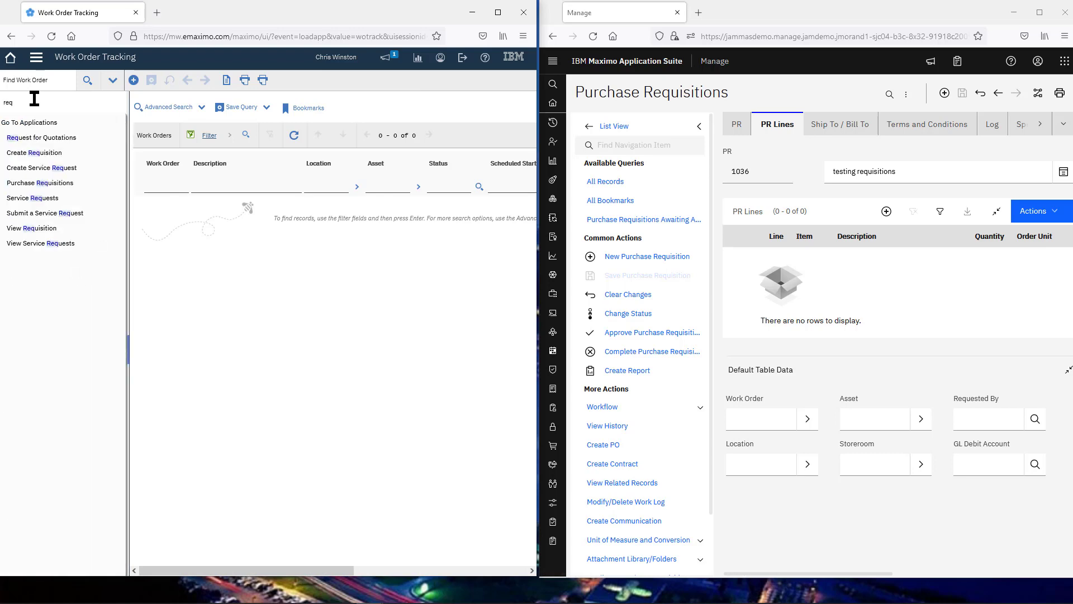
{"action": "left_click", "coordinate": [44, 183]}
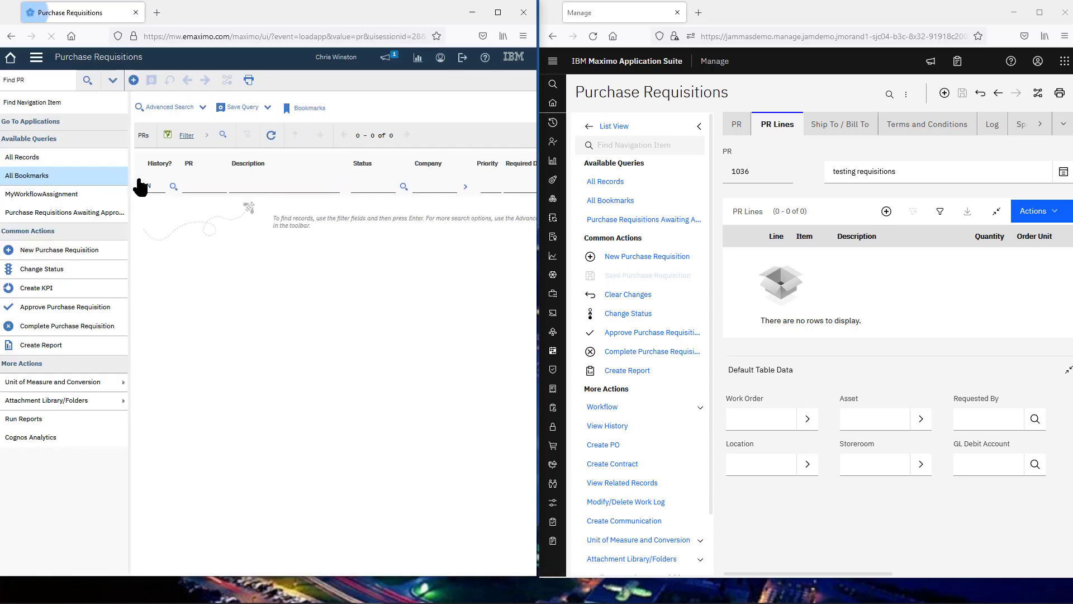
Step: List the purchase requisitions in Maximo 7.6.1.2 and show the PR Lines of the "Gaskets" requisition
{"action": "left_click", "coordinate": [222, 135]}
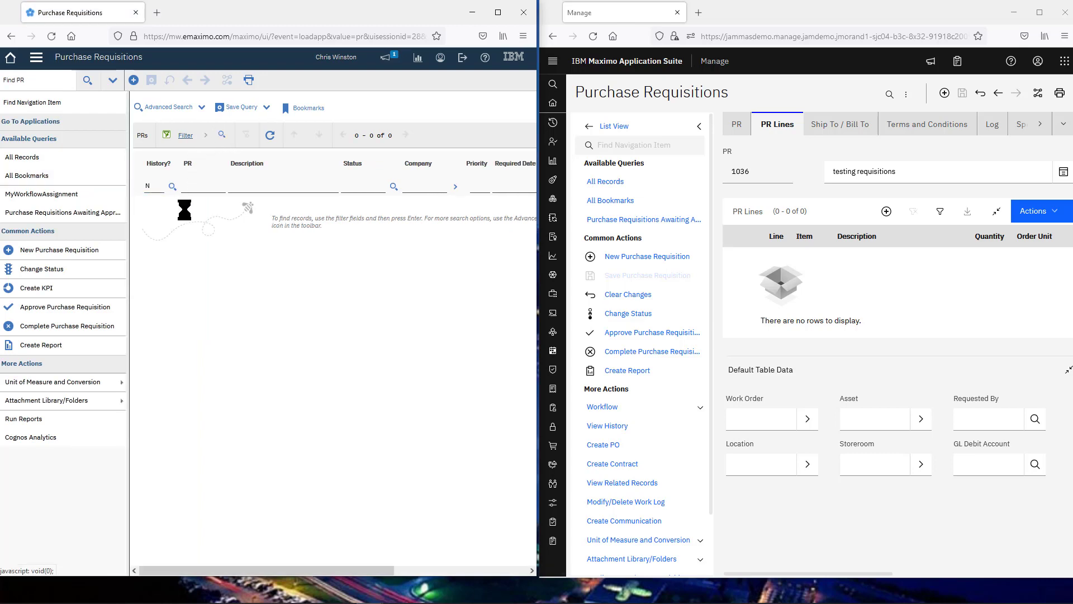
{"action": "left_click", "coordinate": [191, 226]}
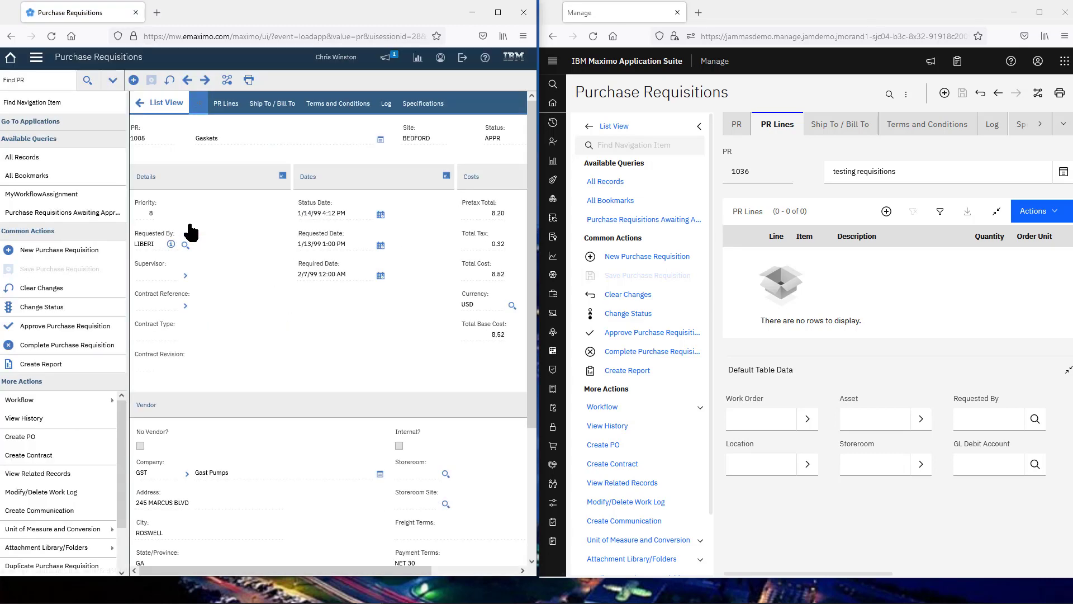
{"action": "left_click", "coordinate": [226, 104]}
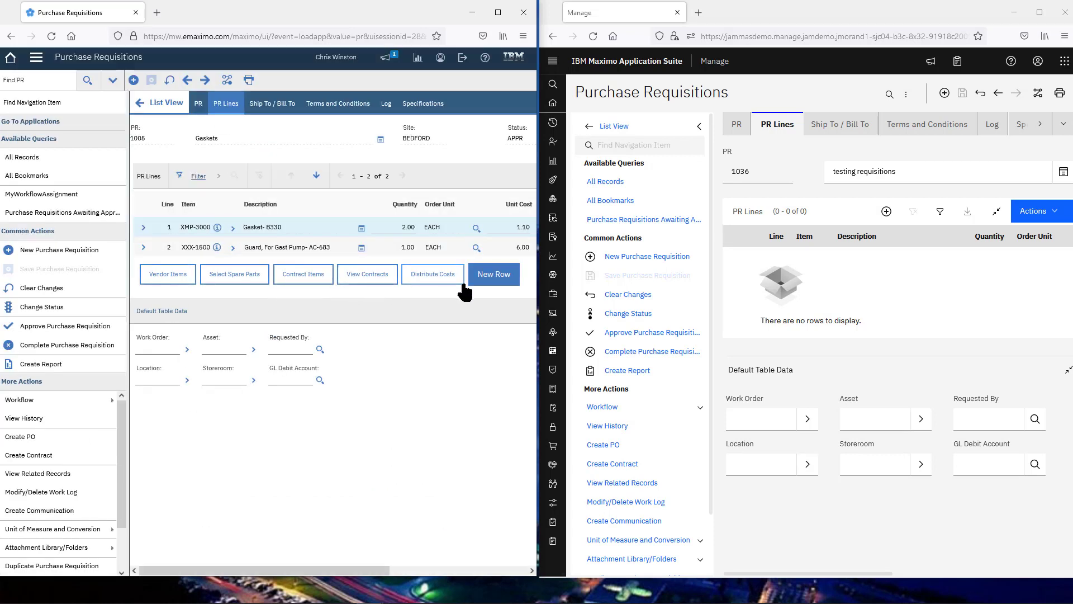
Step: Compare the PR Lines buttons with the PR Lines actions in Manage, and maximize the Manage window
{"action": "left_click", "coordinate": [1061, 216]}
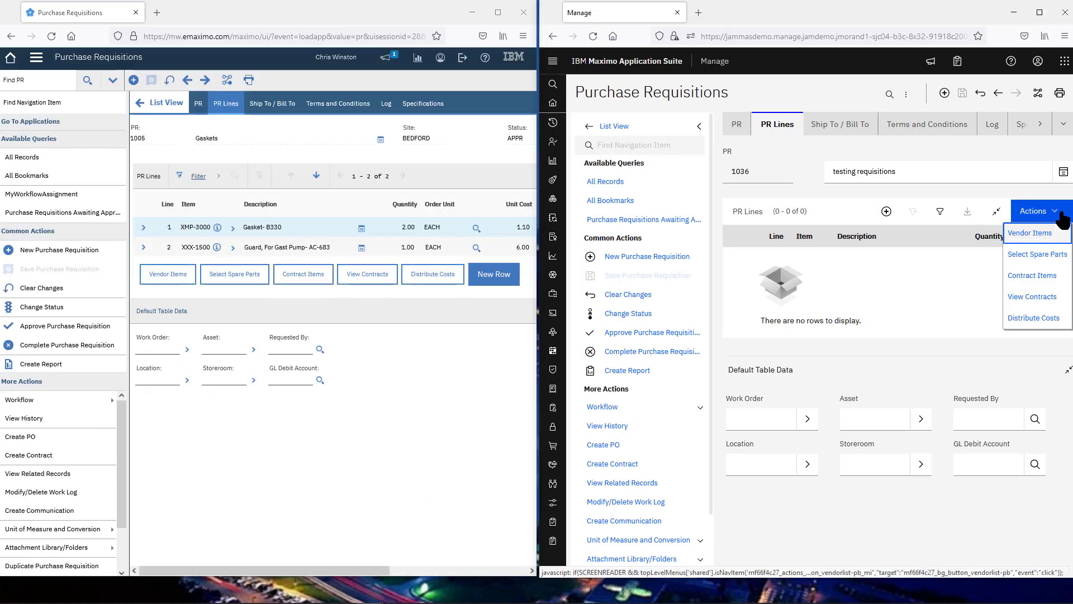
{"action": "left_click", "coordinate": [1040, 12]}
{"action": "left_click", "coordinate": [894, 217]}
{"action": "left_click", "coordinate": [894, 218]}
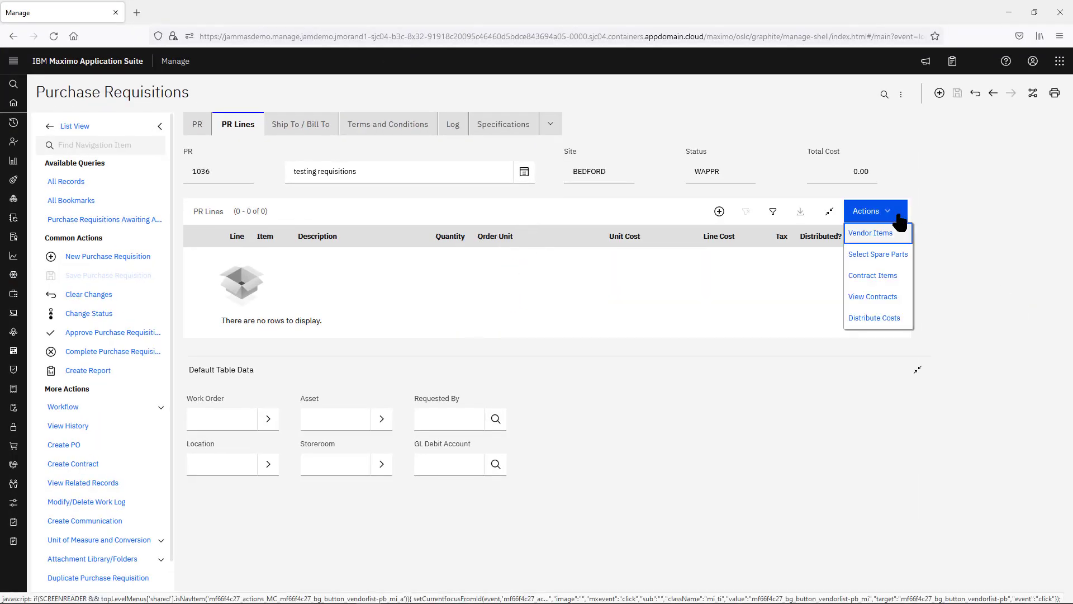
Step: Add the vendor items PUMP100 and 20778 (Housing- Centrifugal Pump) as lines on the "testing requisitions" record
{"action": "left_click", "coordinate": [870, 236]}
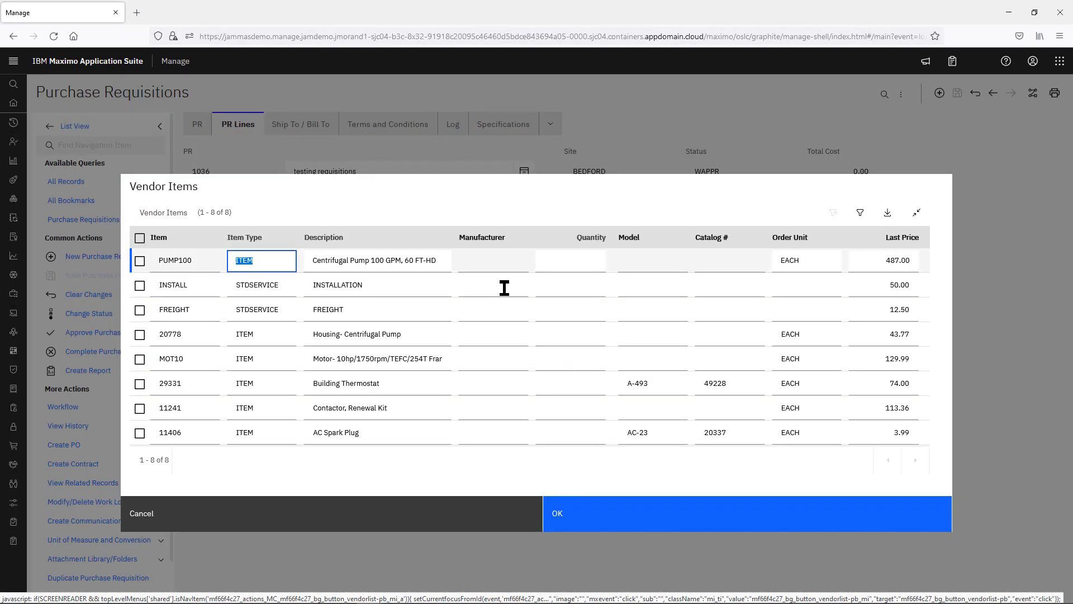
{"action": "left_click", "coordinate": [138, 262]}
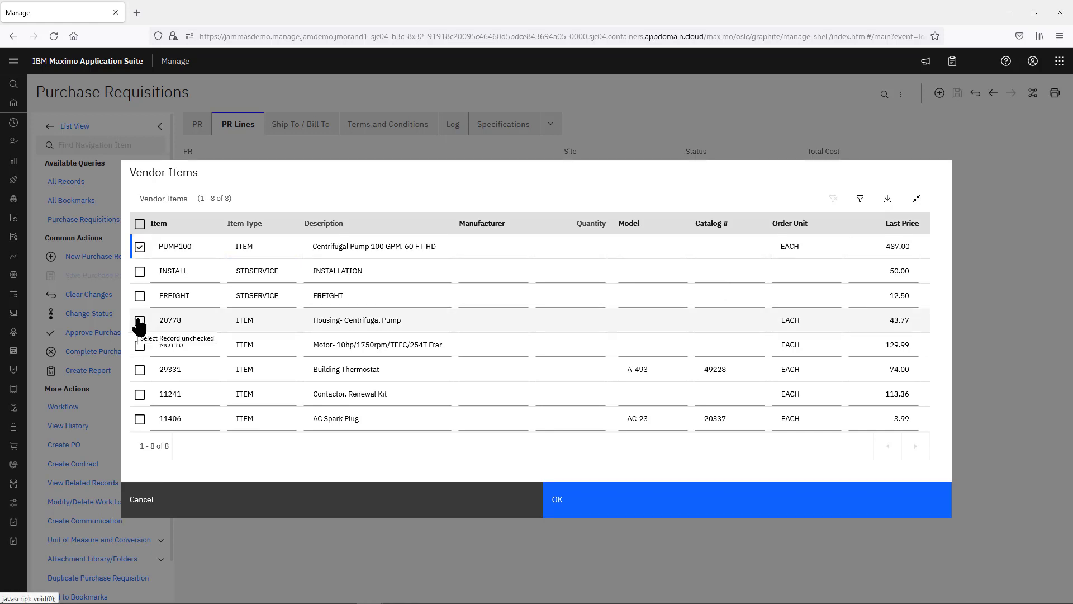
{"action": "left_click", "coordinate": [139, 321]}
{"action": "left_click", "coordinate": [634, 511]}
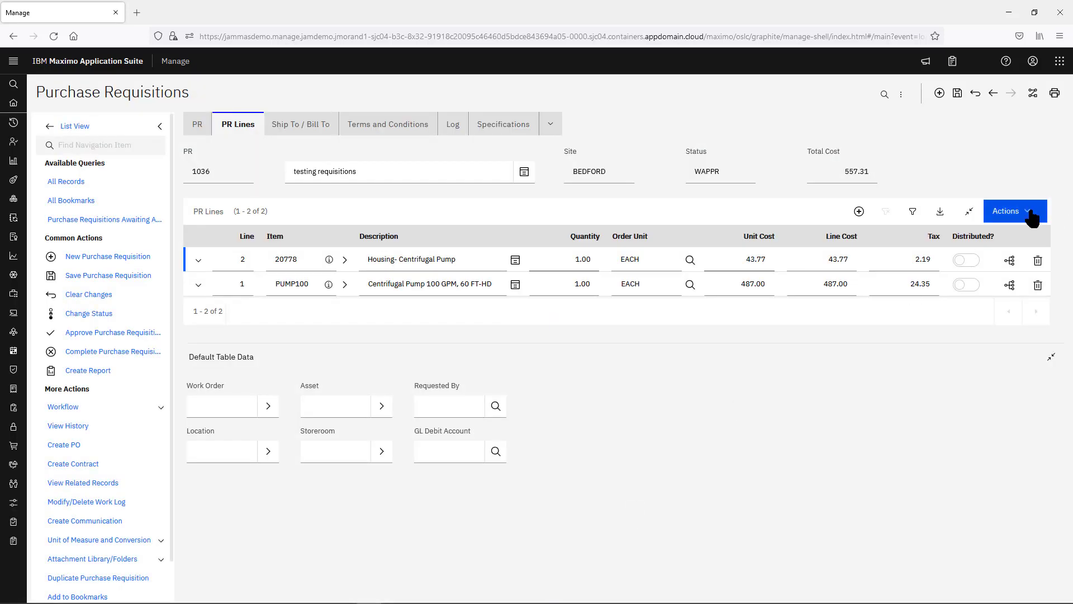
Step: Add the contract item 134-3124, MOUNTING - GP BATTERY, from contract 1001 to the PR Lines
{"action": "left_click", "coordinate": [1030, 213]}
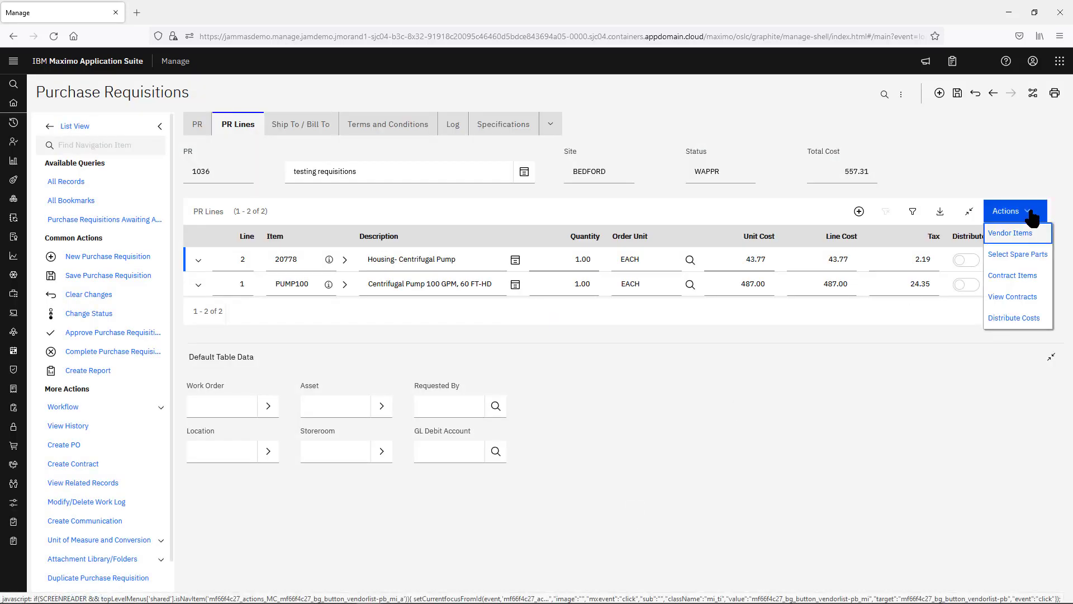
{"action": "left_click", "coordinate": [1015, 280]}
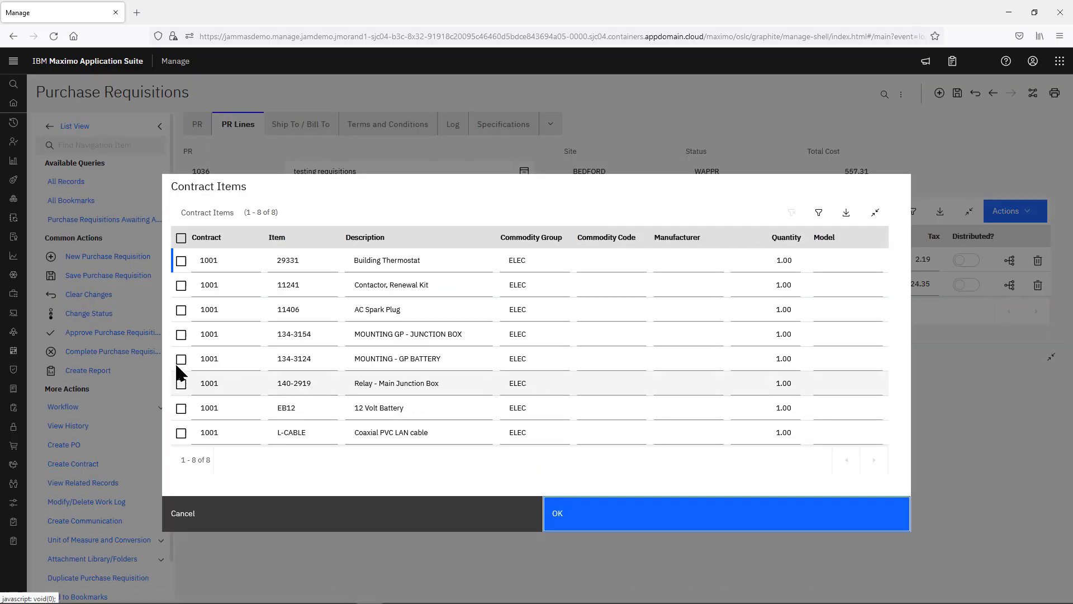
{"action": "left_click", "coordinate": [181, 359]}
{"action": "left_click", "coordinate": [695, 515]}
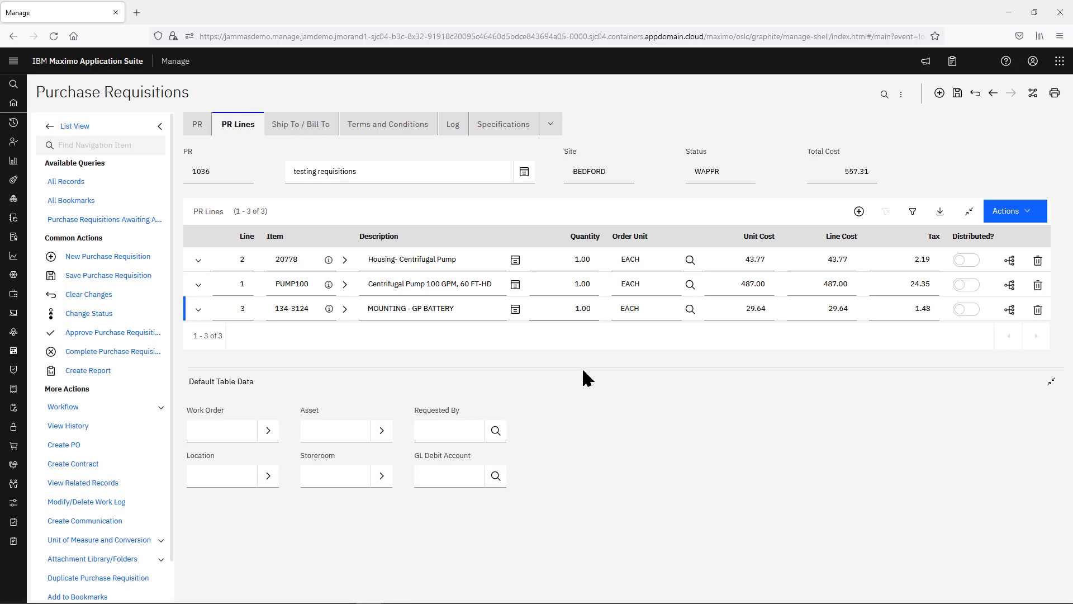
Step: Add a new PR line for item 10W-30, Gasoline Engine Oil, with order unit EACH and unit cost 12.80
{"action": "left_click", "coordinate": [857, 213]}
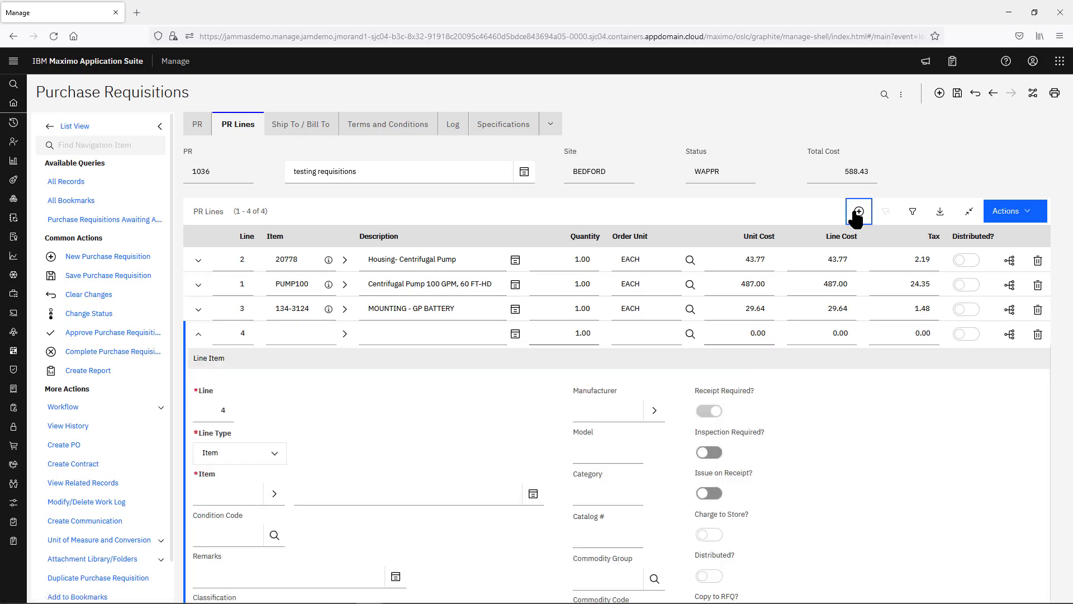
{"action": "left_click", "coordinate": [287, 333]}
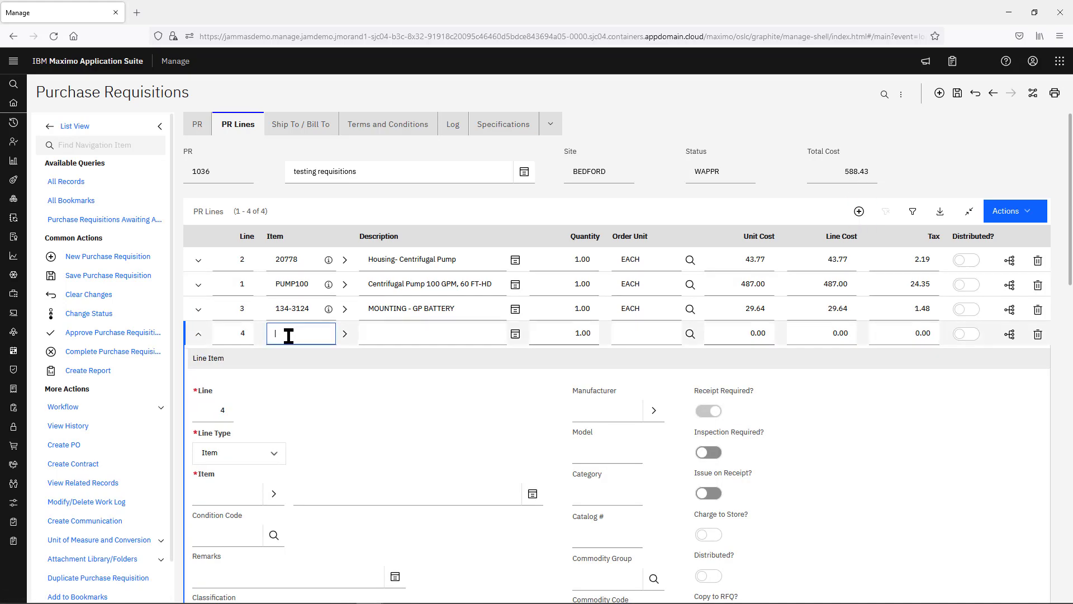
{"action": "left_click", "coordinate": [344, 333]}
{"action": "left_click", "coordinate": [363, 351]}
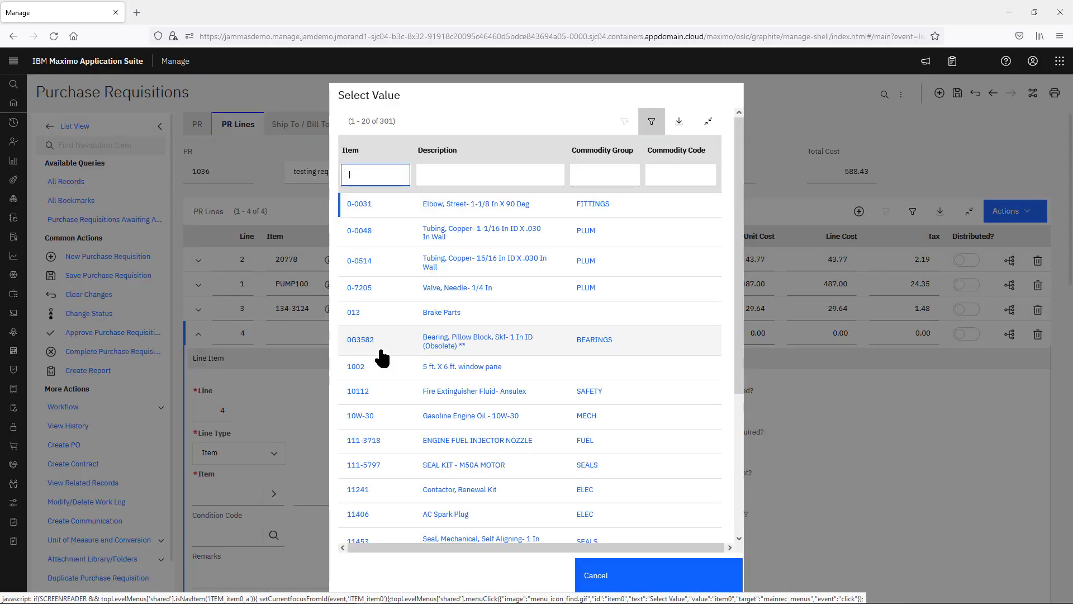
{"action": "left_click", "coordinate": [361, 420]}
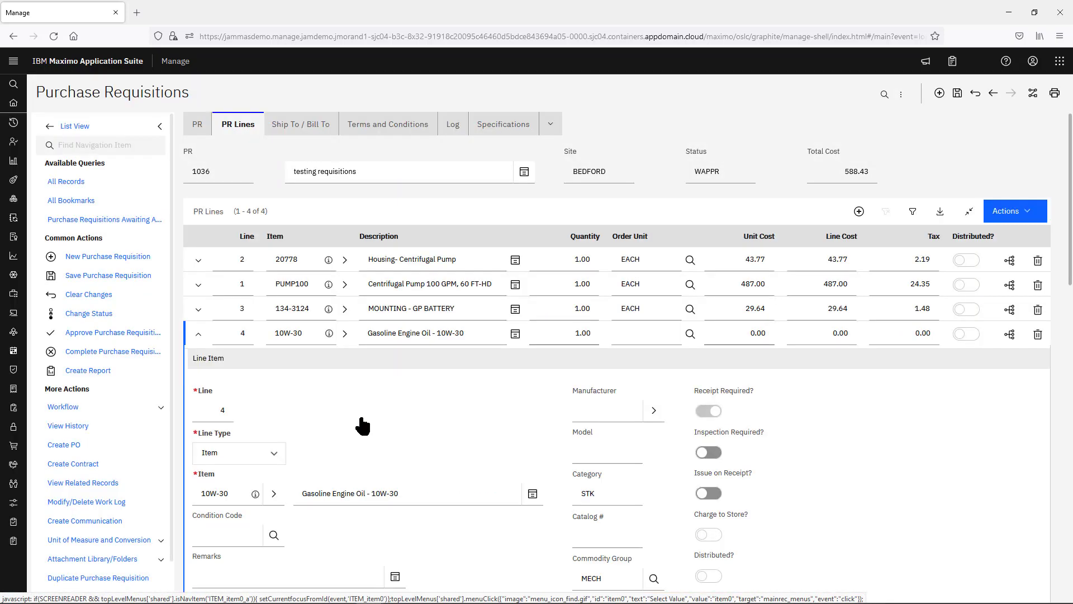
{"action": "left_click", "coordinate": [638, 334]}
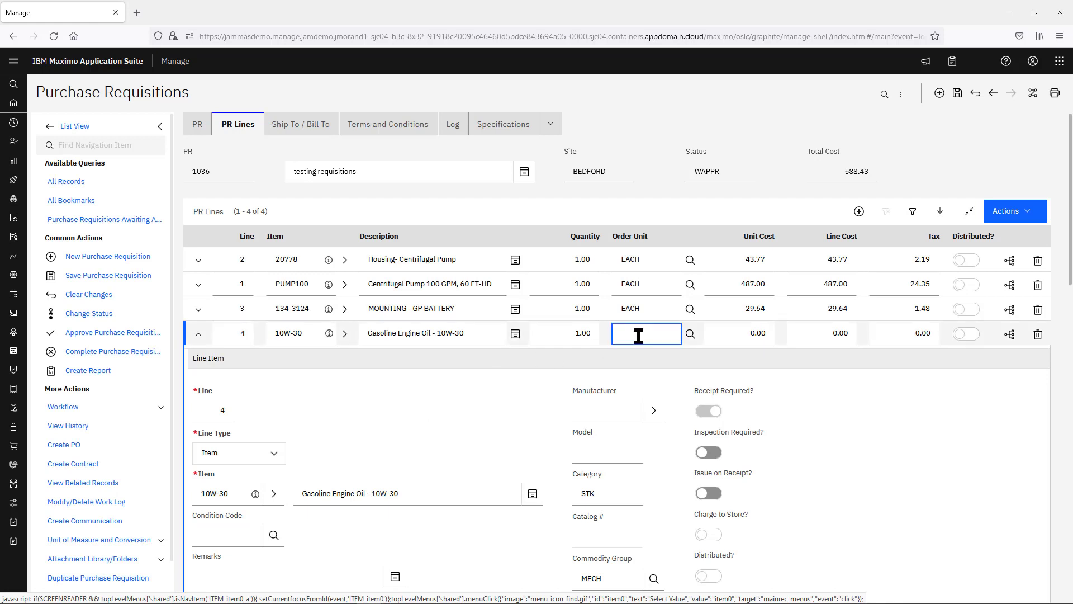
{"action": "key", "text": "Tab"}
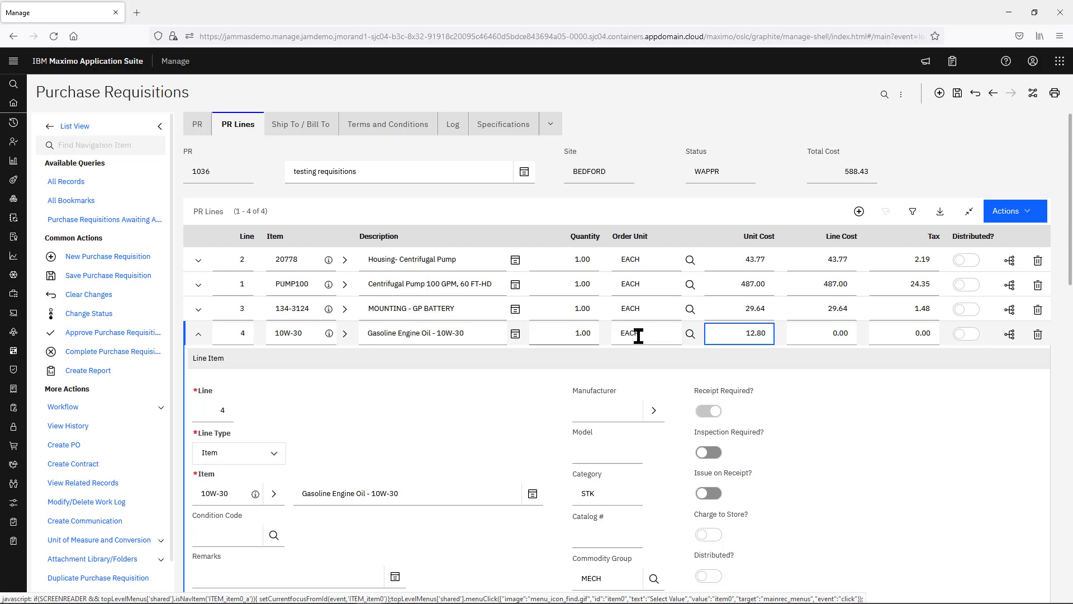
Step: Try to save the requisition, and fill in the required Conversion Factor for the 20778 Housing- Centrifugal Pump line
{"action": "left_click", "coordinate": [958, 94]}
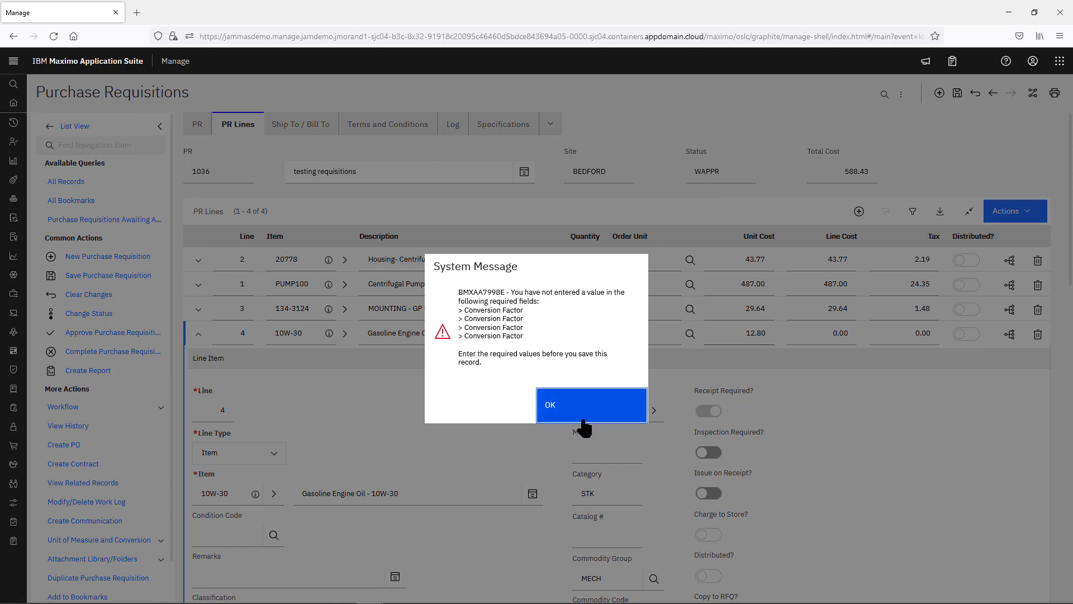
{"action": "left_click", "coordinate": [561, 413]}
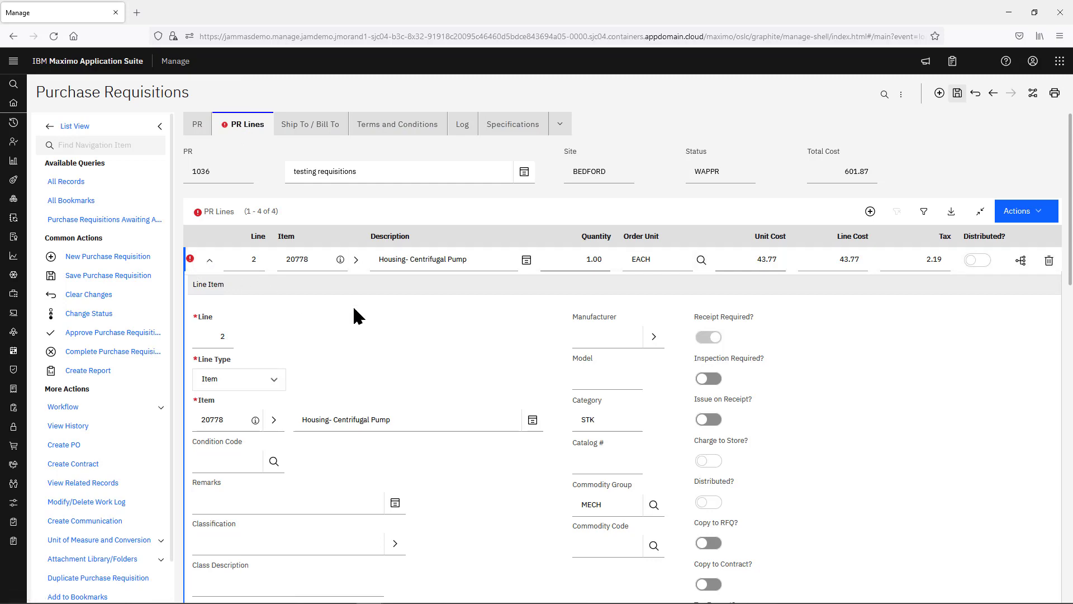
{"action": "scroll", "coordinate": [419, 370], "scroll_direction": "down", "scroll_amount": 7}
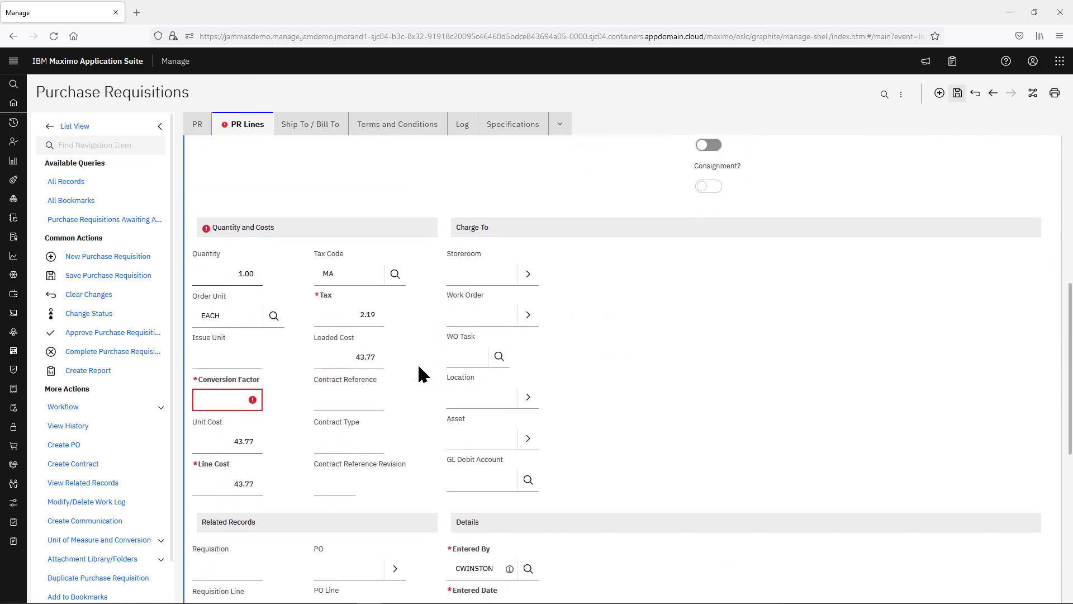
{"action": "scroll", "coordinate": [419, 370], "scroll_direction": "down", "scroll_amount": 2}
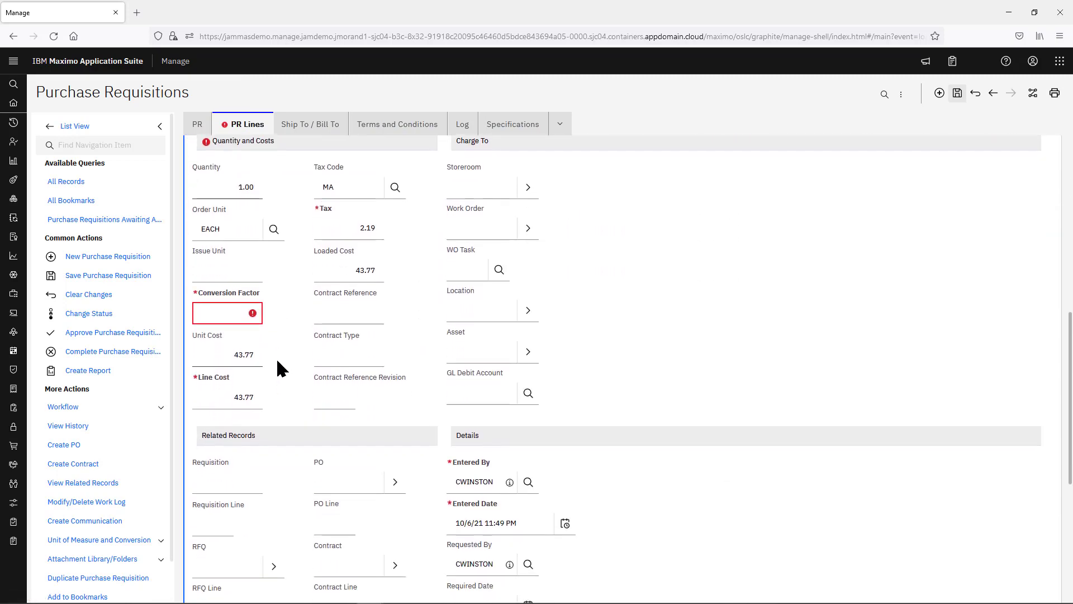
{"action": "left_click", "coordinate": [252, 319]}
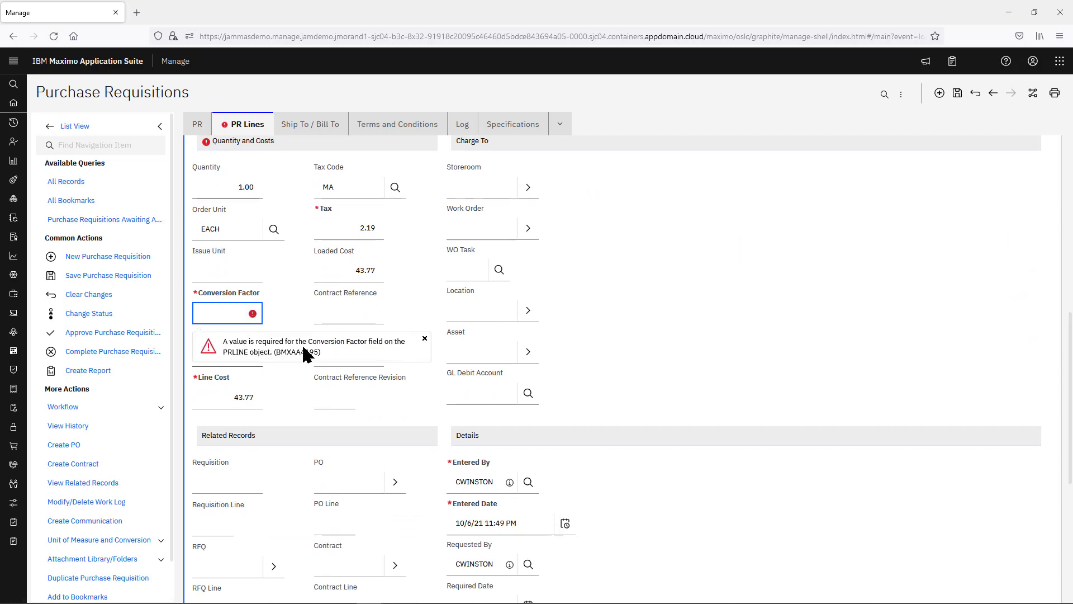
{"action": "left_click", "coordinate": [242, 311]}
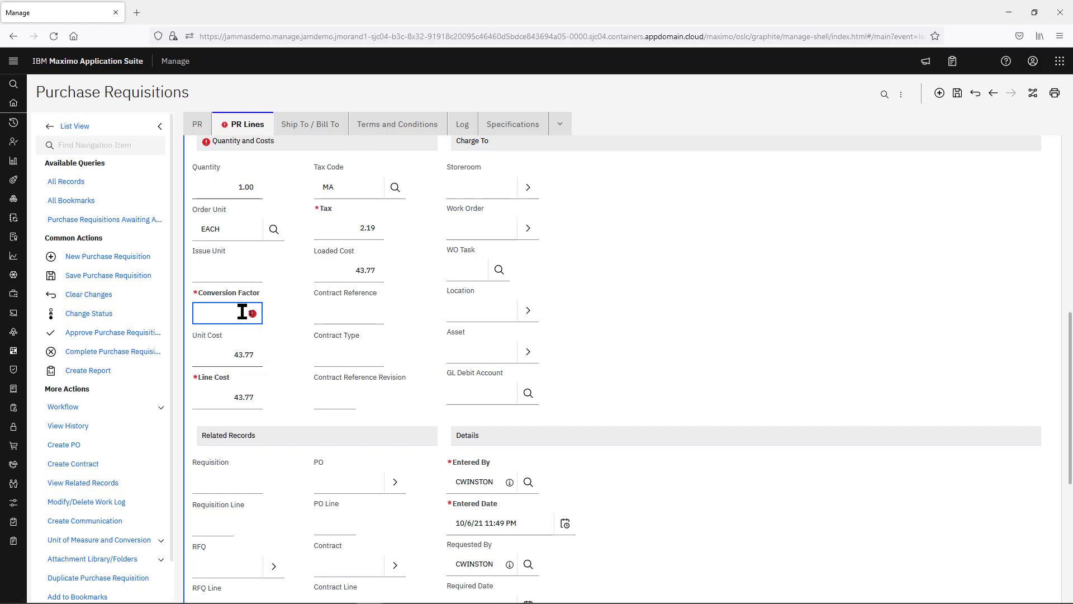
Step: Expand the PUMP100 line's details and fill in its required Conversion Factor
{"action": "scroll", "coordinate": [569, 329], "scroll_direction": "down", "scroll_amount": 6}
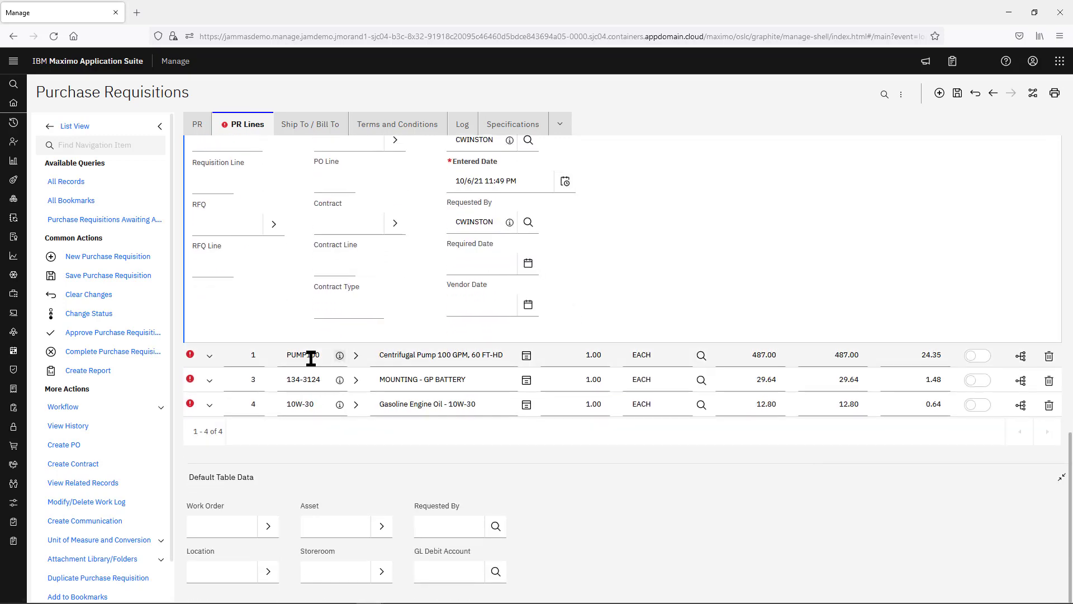
{"action": "left_click", "coordinate": [210, 356]}
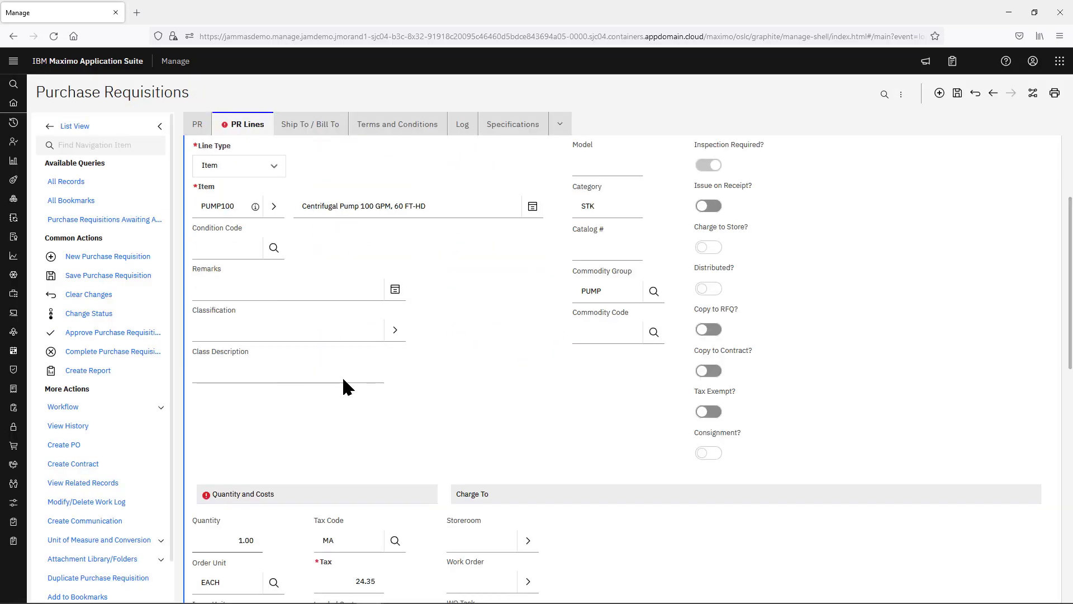
{"action": "scroll", "coordinate": [352, 385], "scroll_direction": "down", "scroll_amount": 2}
{"action": "scroll", "coordinate": [358, 387], "scroll_direction": "down", "scroll_amount": 3}
{"action": "left_click", "coordinate": [230, 360]}
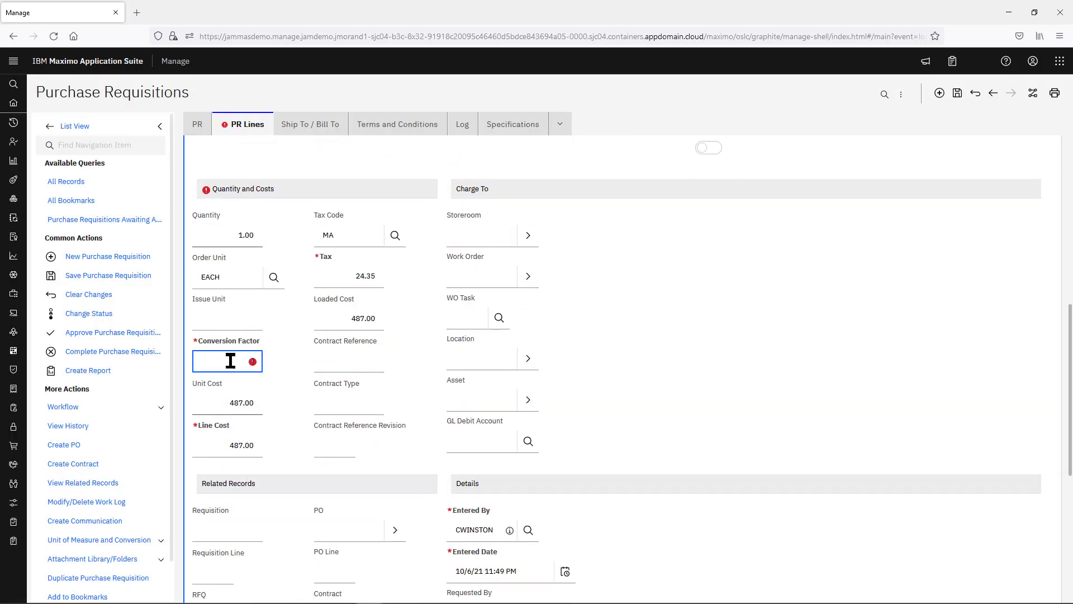
Step: Expand the 134-3124 MOUNTING - GP BATTERY line's details and fill in its required Conversion Factor
{"action": "scroll", "coordinate": [229, 360], "scroll_direction": "down", "scroll_amount": 6}
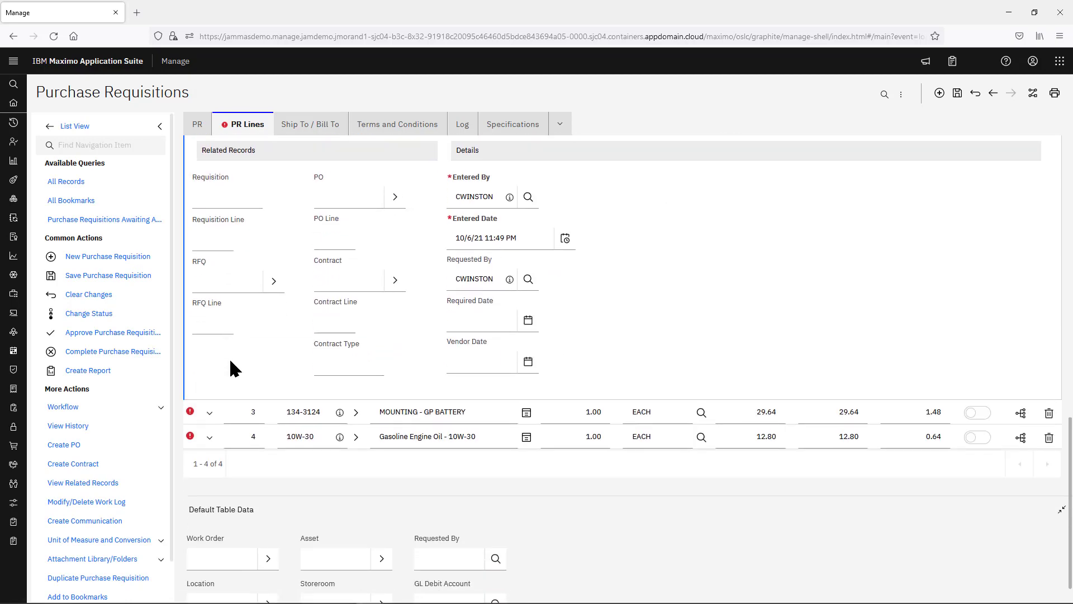
{"action": "left_click", "coordinate": [210, 381]}
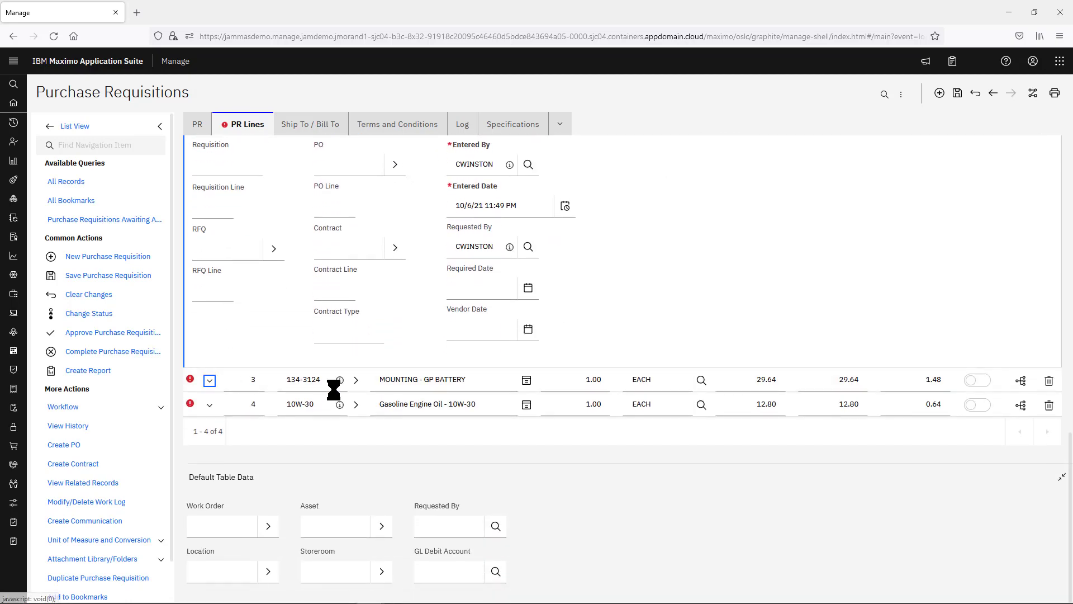
{"action": "scroll", "coordinate": [333, 387], "scroll_direction": "down", "scroll_amount": 3}
{"action": "left_click", "coordinate": [232, 445]}
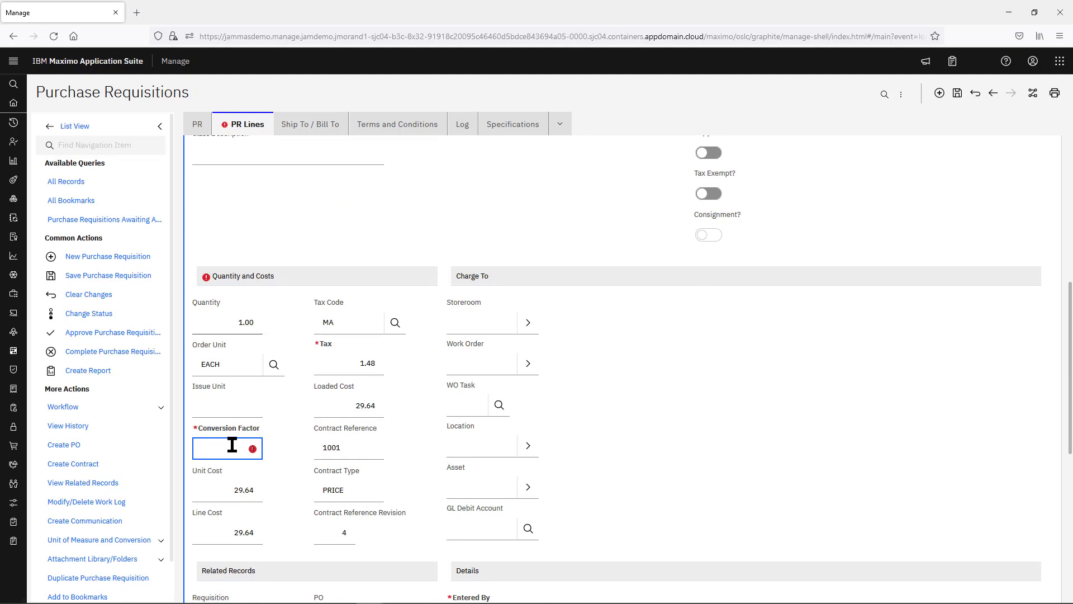
Step: Set the Conversion Factor of the 10W-30 Gasoline Engine Oil line to 1.00 and save the requisition
{"action": "scroll", "coordinate": [232, 445], "scroll_direction": "down", "scroll_amount": 7}
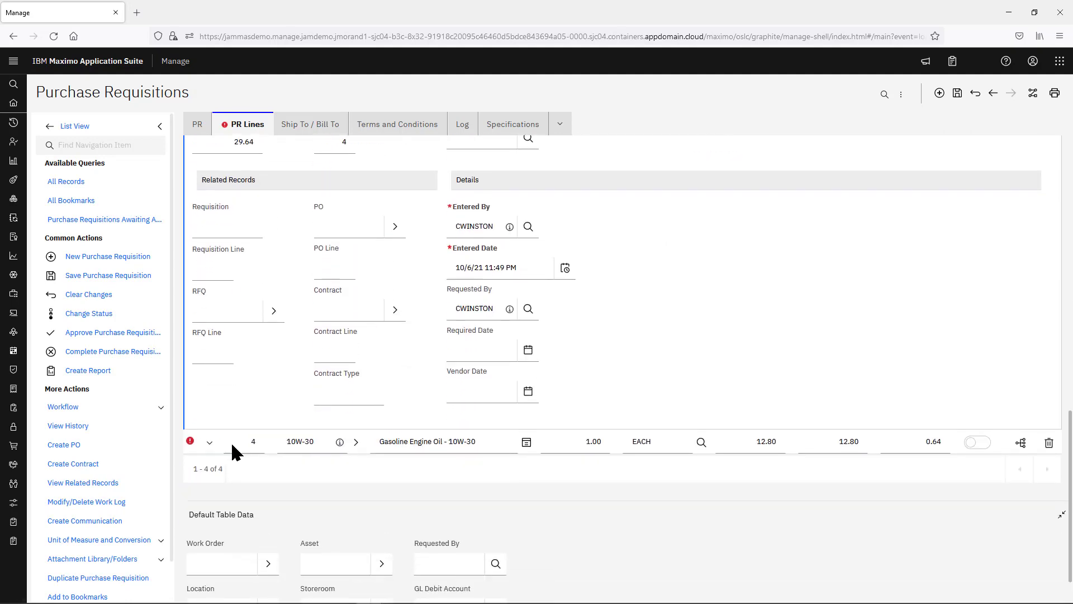
{"action": "left_click", "coordinate": [211, 442]}
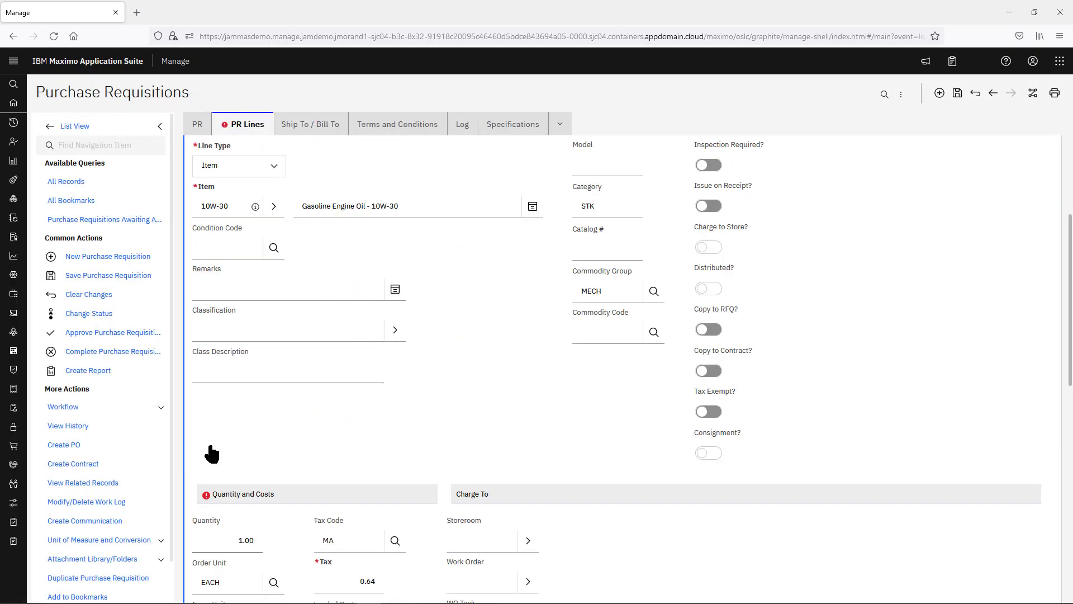
{"action": "scroll", "coordinate": [283, 475], "scroll_direction": "down", "scroll_amount": 6}
{"action": "left_click", "coordinate": [238, 276]}
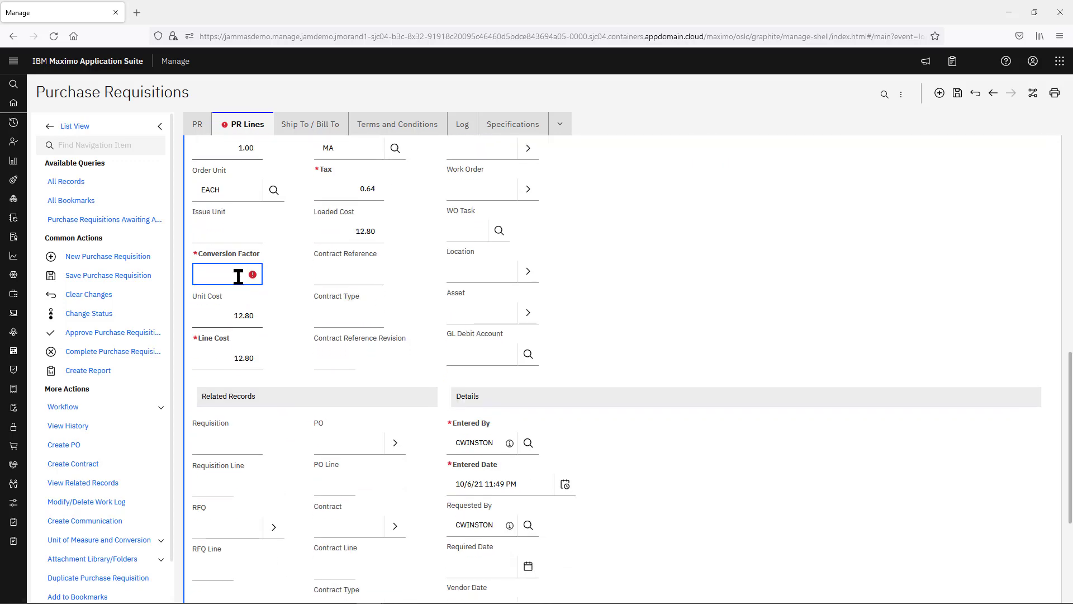
{"action": "left_click", "coordinate": [957, 94]}
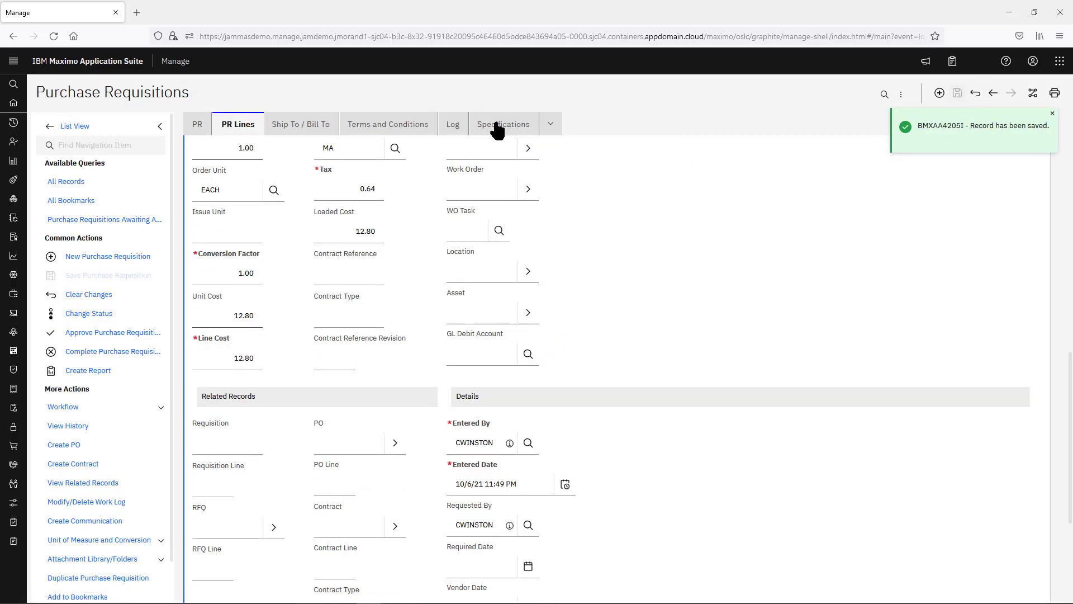
Step: Check the requisition's main PR details, then return to the PR Lines and collapse the 10W-30 line's details
{"action": "left_click", "coordinate": [196, 125]}
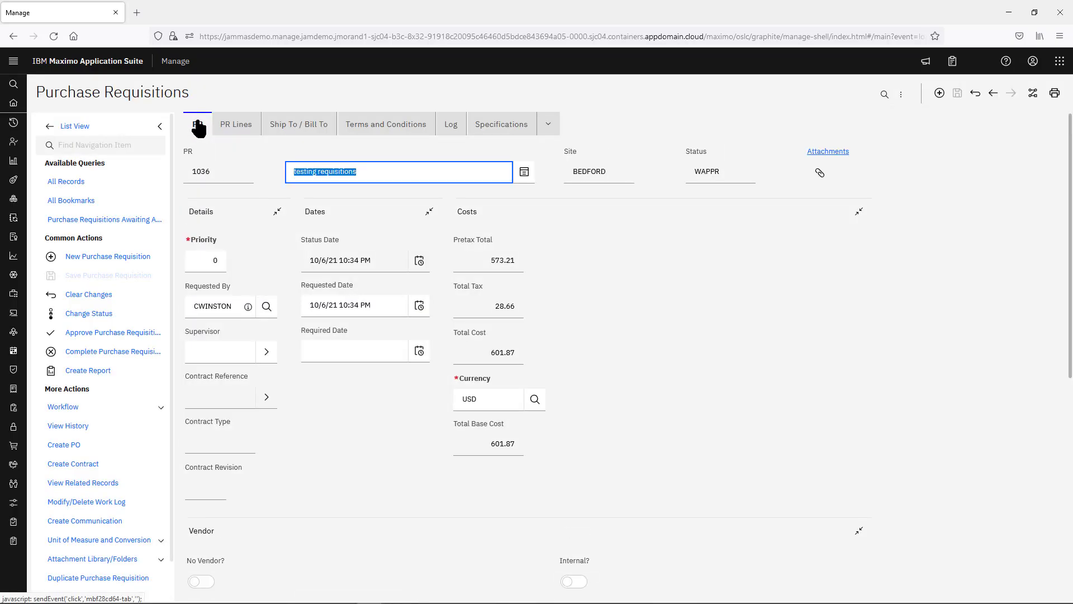
{"action": "left_click", "coordinate": [226, 126]}
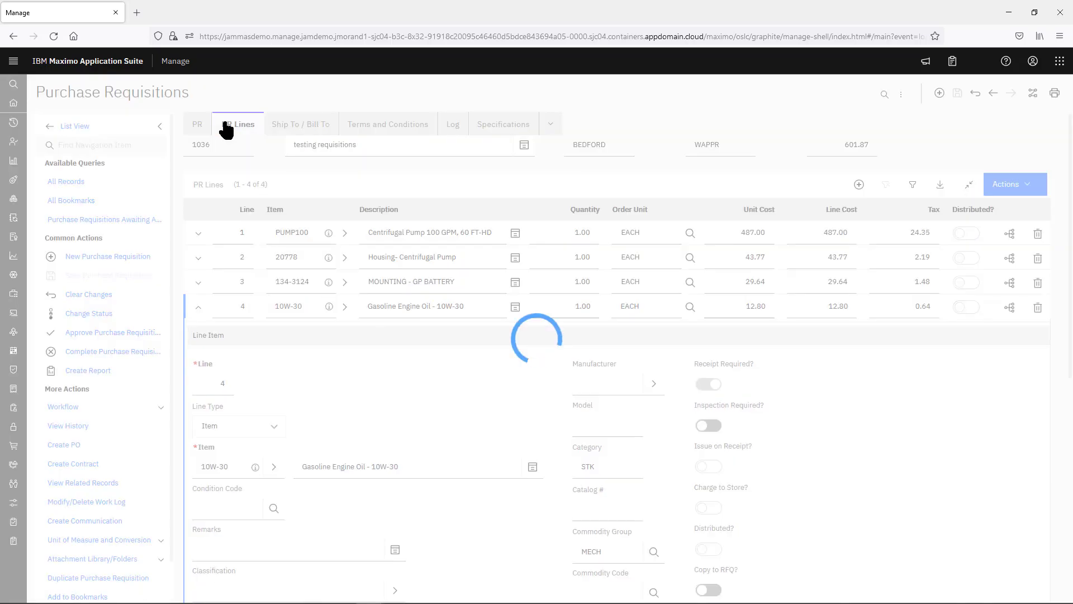
{"action": "left_click", "coordinate": [198, 333]}
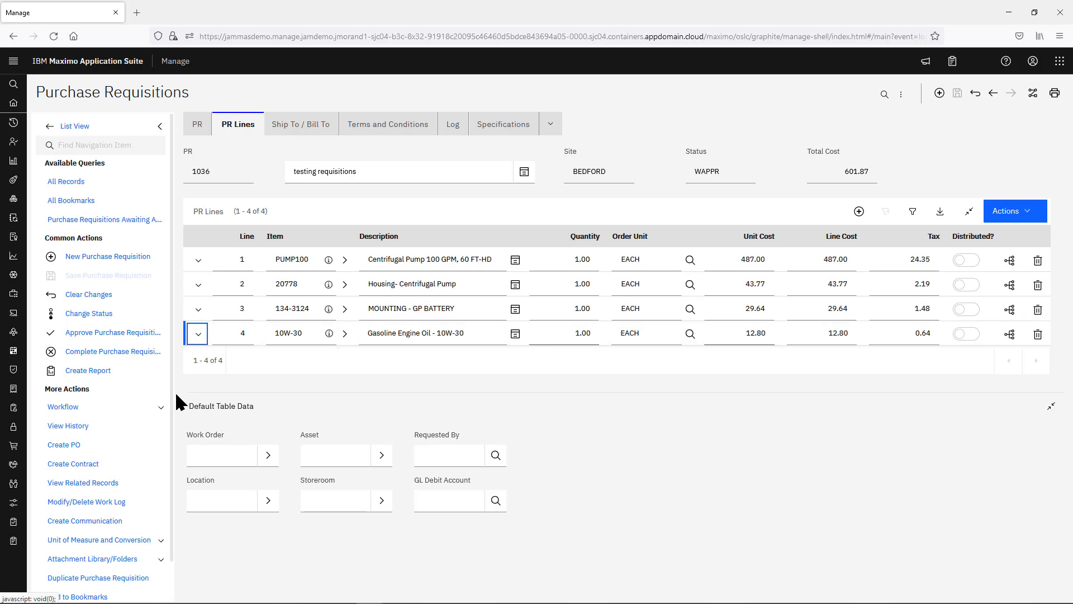
Step: Route the "testing requisitions" record into workflow
{"action": "left_click", "coordinate": [158, 407]}
{"action": "left_click", "coordinate": [91, 429]}
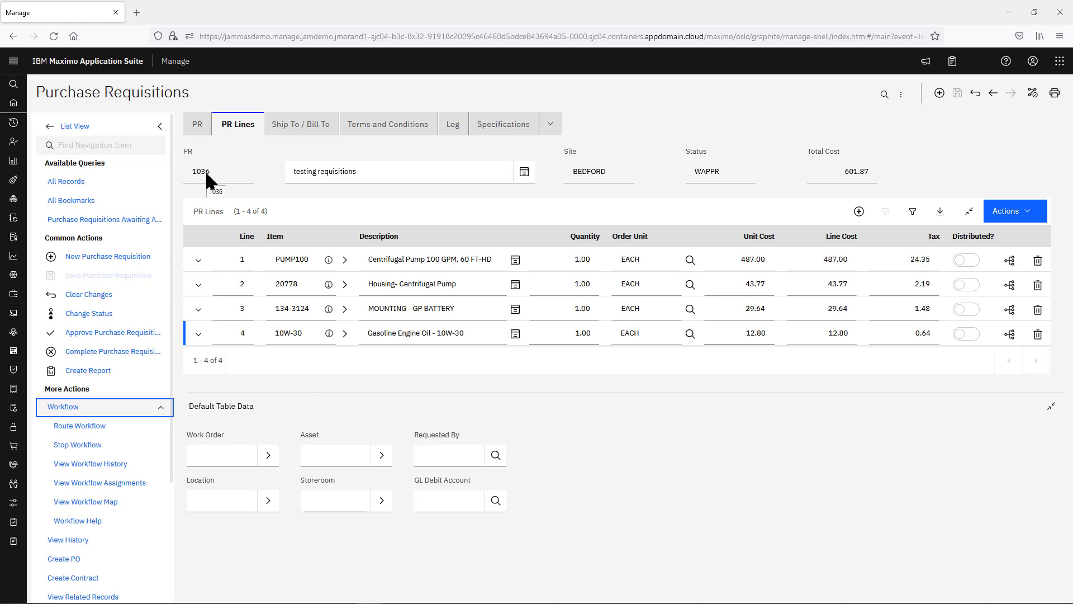
Step: Open the "Review PR for Approval" assignment due 10/7/21 12:51 AM from the Start Center inbox and dismiss the Workflow Help
{"action": "left_click", "coordinate": [18, 106]}
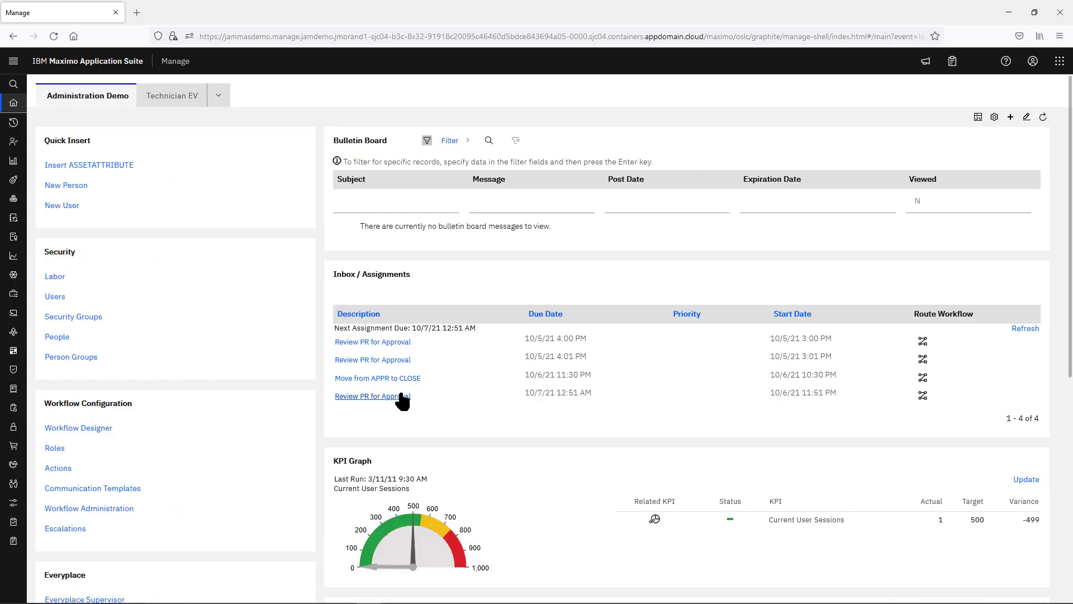
{"action": "left_click", "coordinate": [354, 398]}
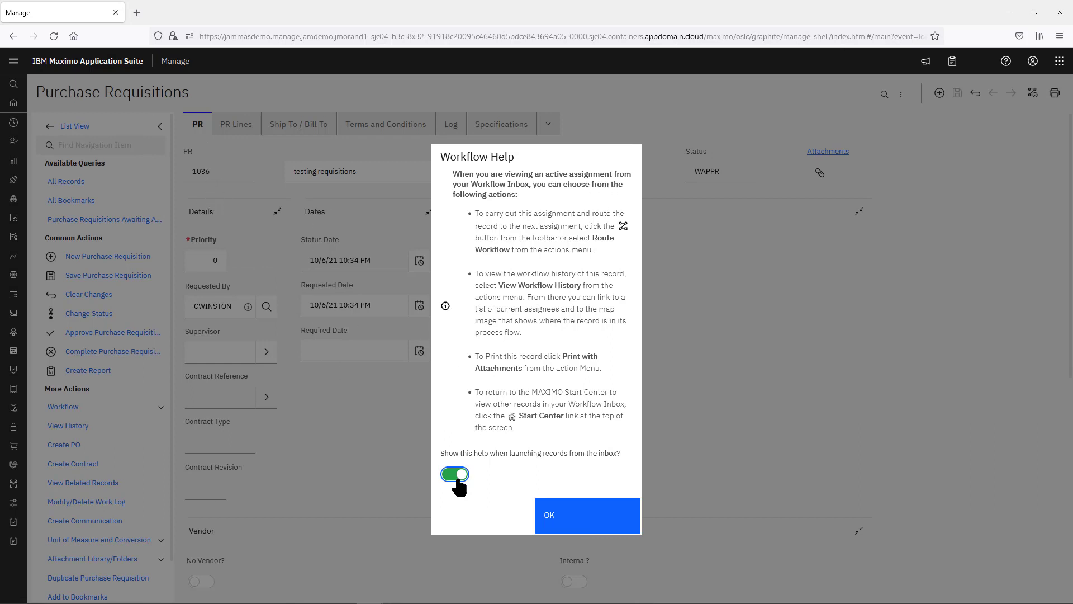
{"action": "left_click", "coordinate": [596, 517]}
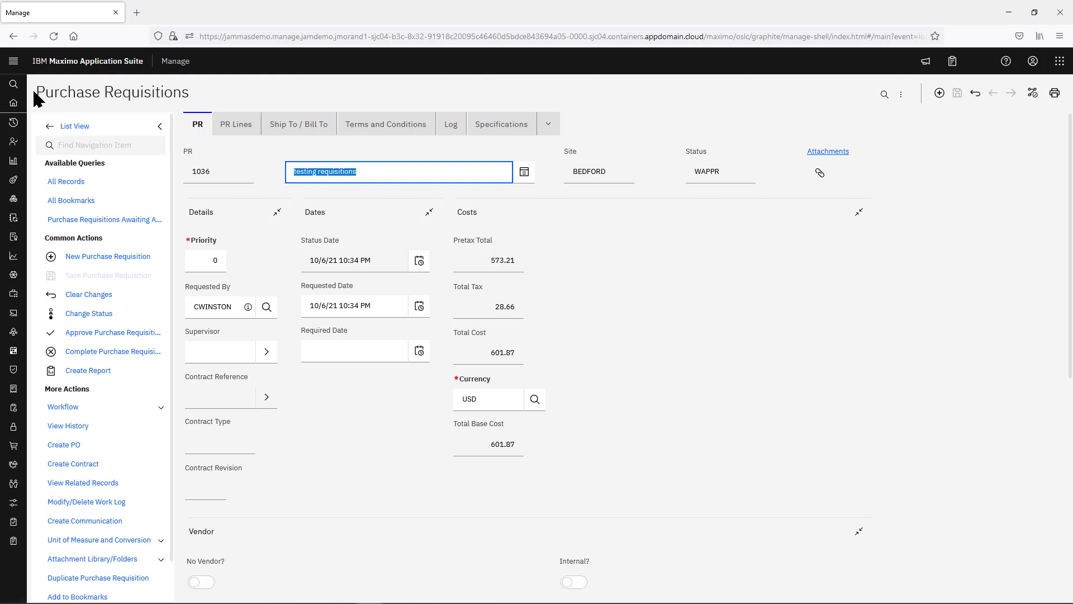
Step: Expand the main navigation menu beside the requisition to view the module list, and collapse it again
{"action": "mouse_move", "coordinate": [22, 100]}
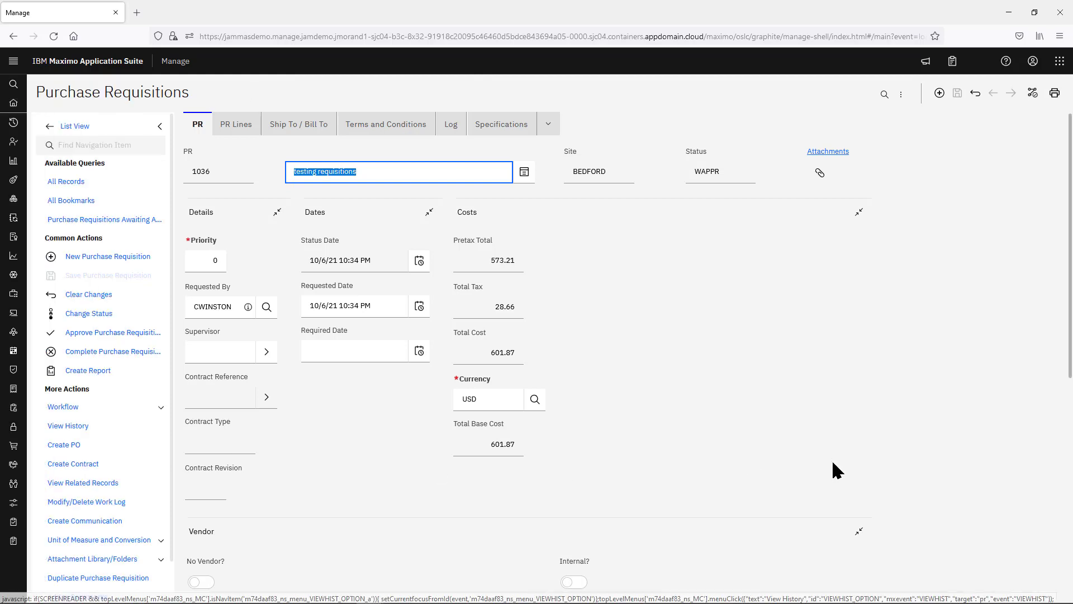
{"action": "mouse_move", "coordinate": [12, 587]}
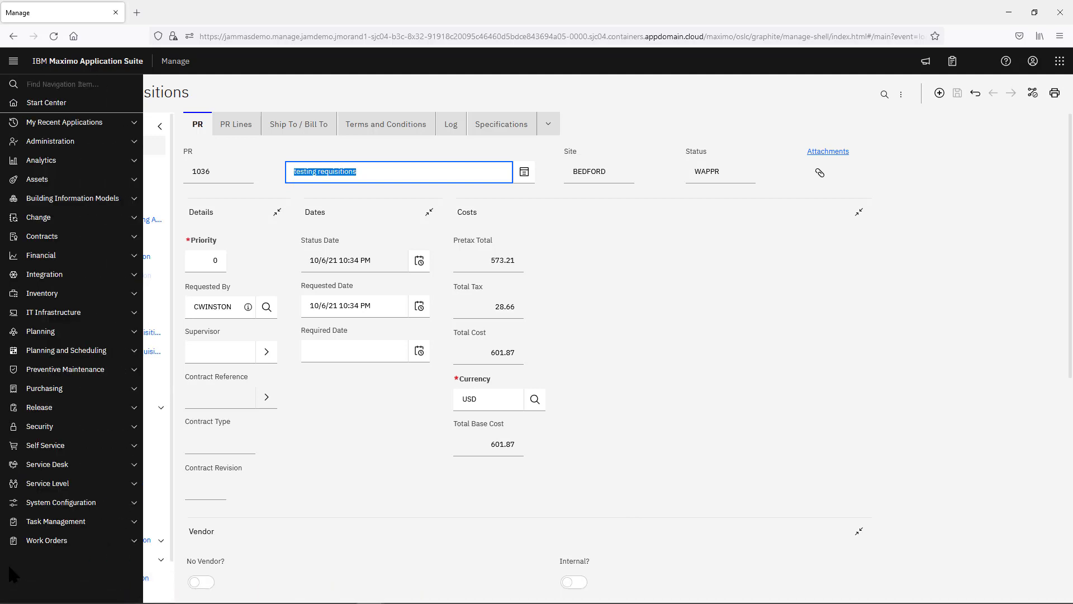
{"action": "left_click", "coordinate": [13, 63]}
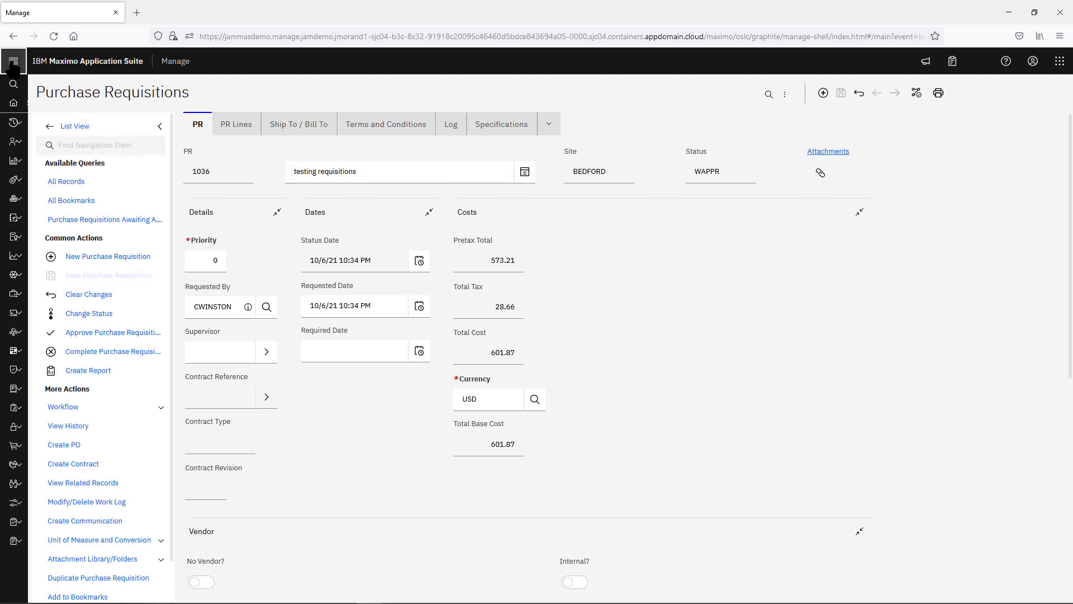
{"action": "left_click", "coordinate": [12, 63]}
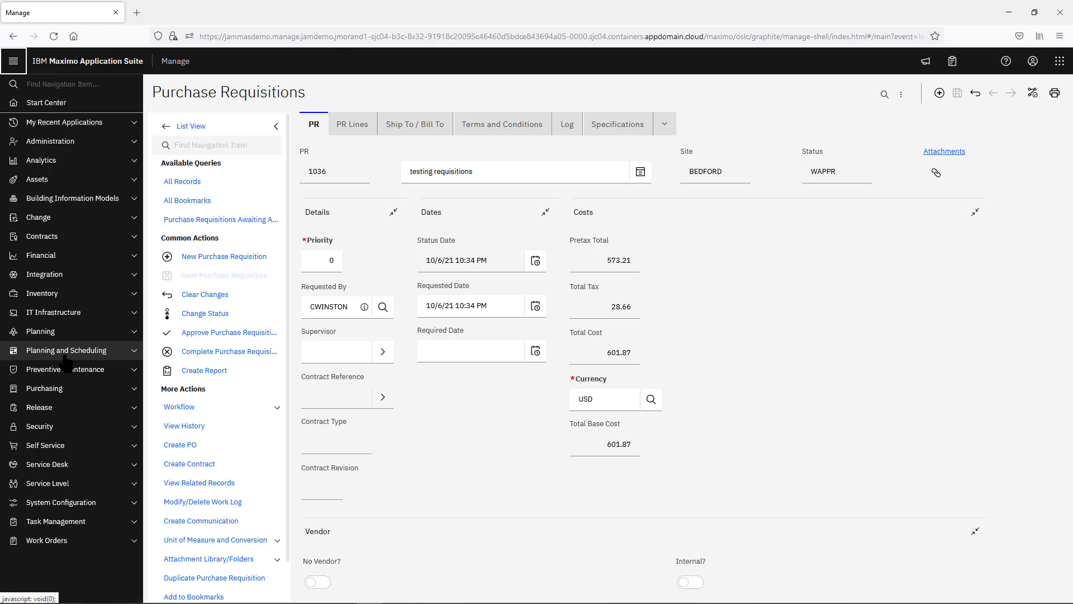
{"action": "left_click", "coordinate": [16, 62]}
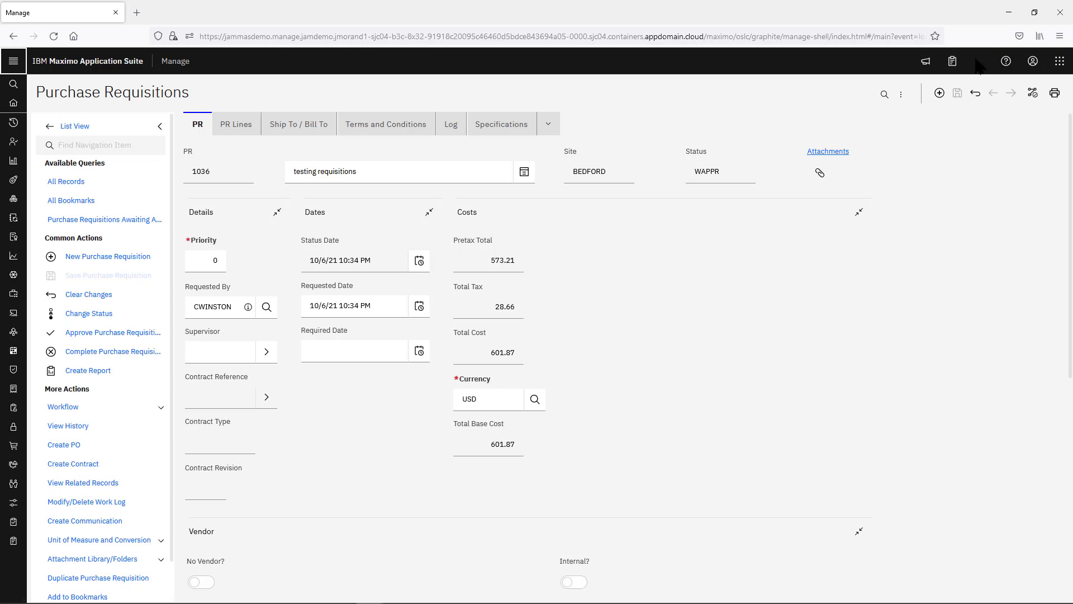
Step: Open the Mobile Start Center from the bottom of the Start Center and enlarge the page to 150%
{"action": "left_click", "coordinate": [13, 105]}
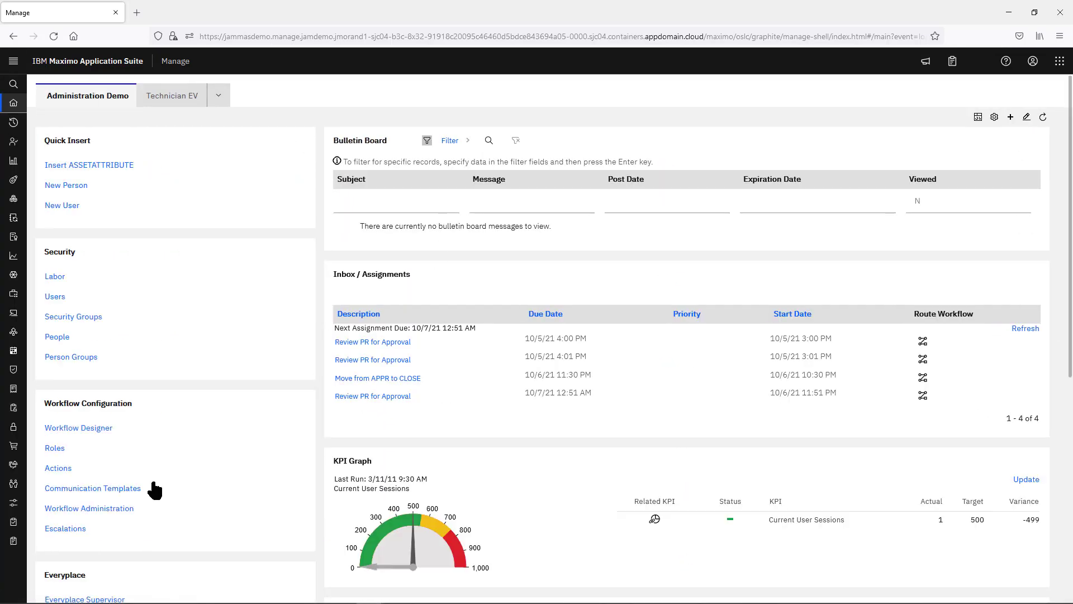
{"action": "scroll", "coordinate": [291, 482], "scroll_direction": "down", "scroll_amount": 5}
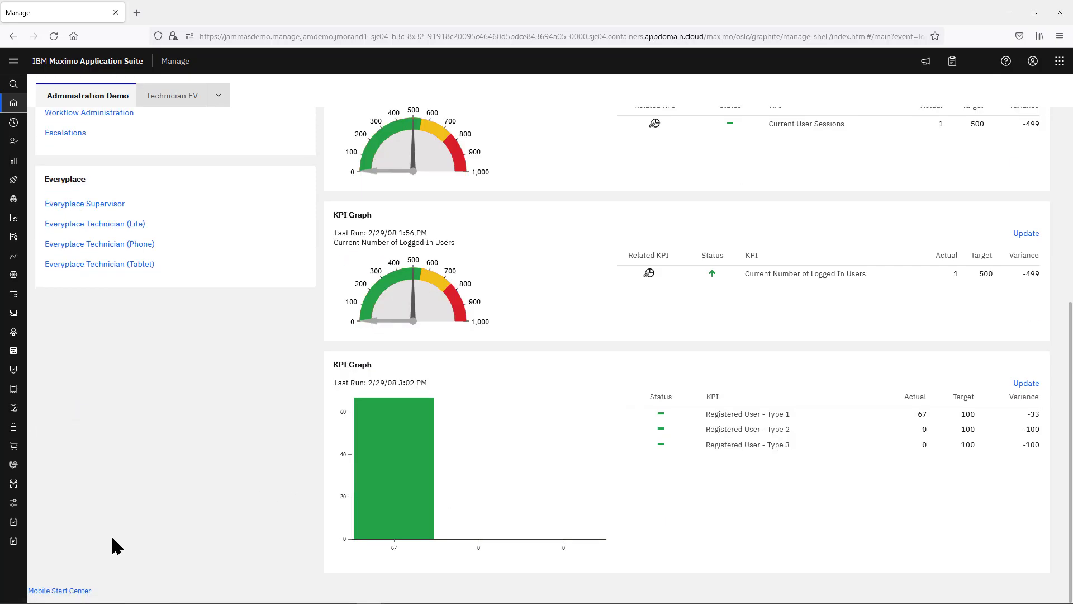
{"action": "left_click", "coordinate": [62, 591]}
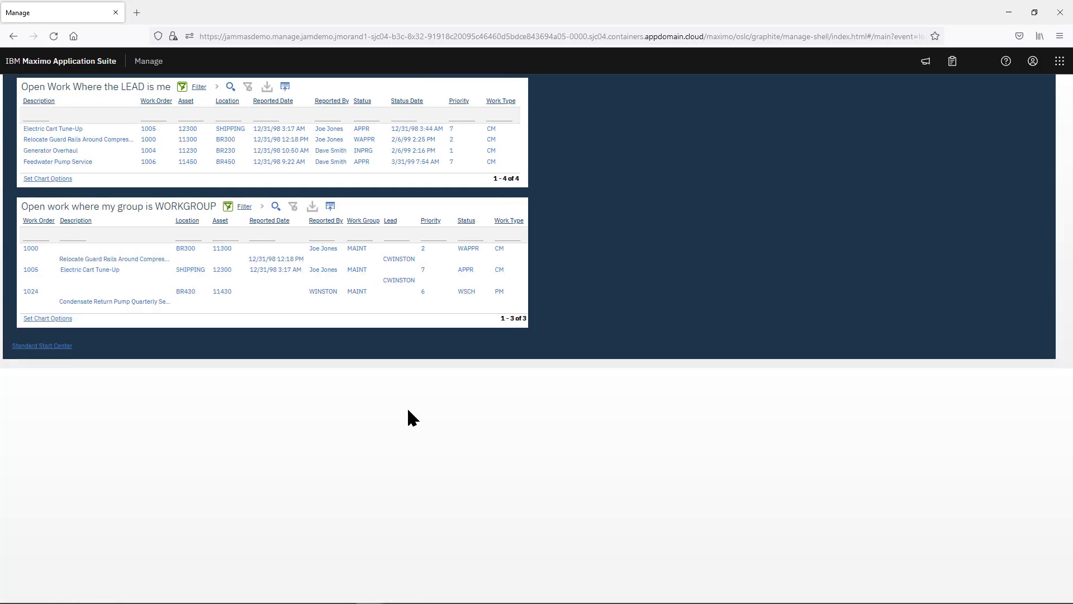
{"action": "key", "text": "ctrl+plus"}
{"action": "key", "text": "ctrl+plus"}
{"action": "key", "text": "ctrl+plus"}
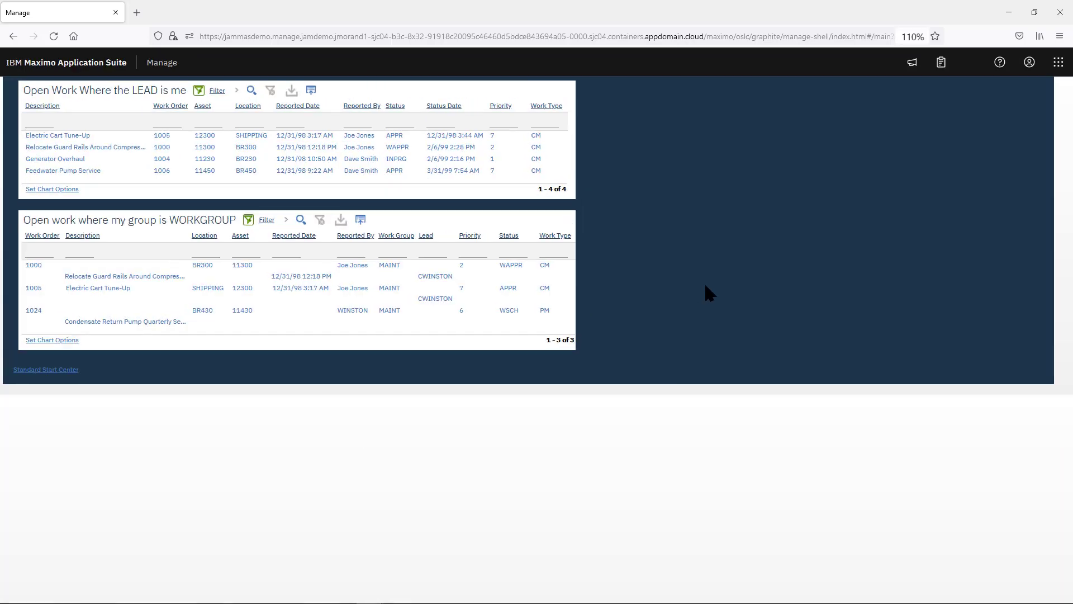
{"action": "key", "text": "ctrl+plus"}
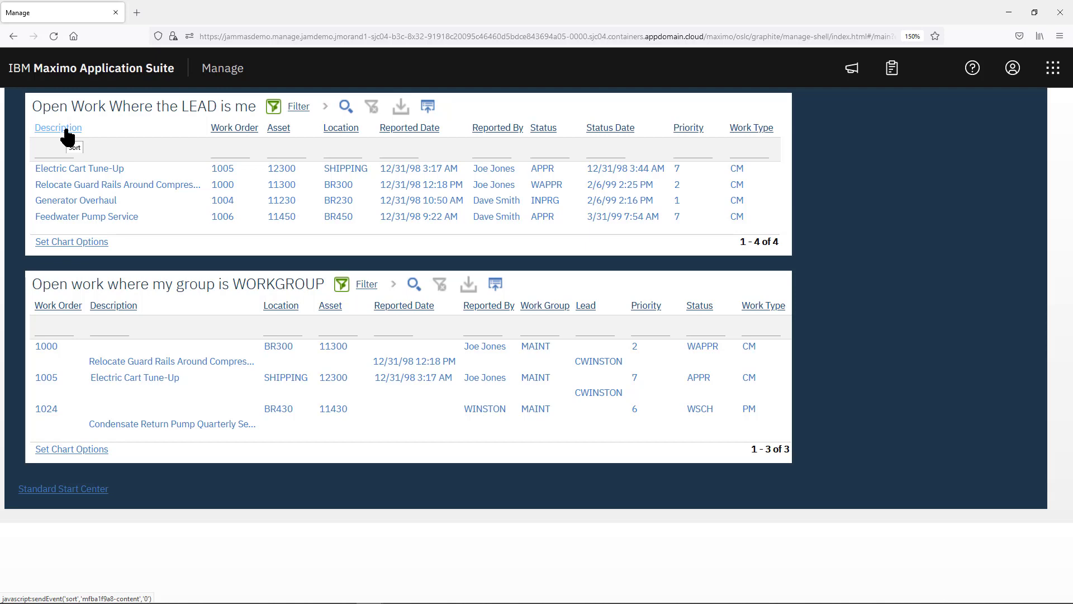
Step: Open the Electric Cart Tune-Up work order from "Open Work Where the LEAD is me" and view the available queries and search options
{"action": "left_click", "coordinate": [46, 170]}
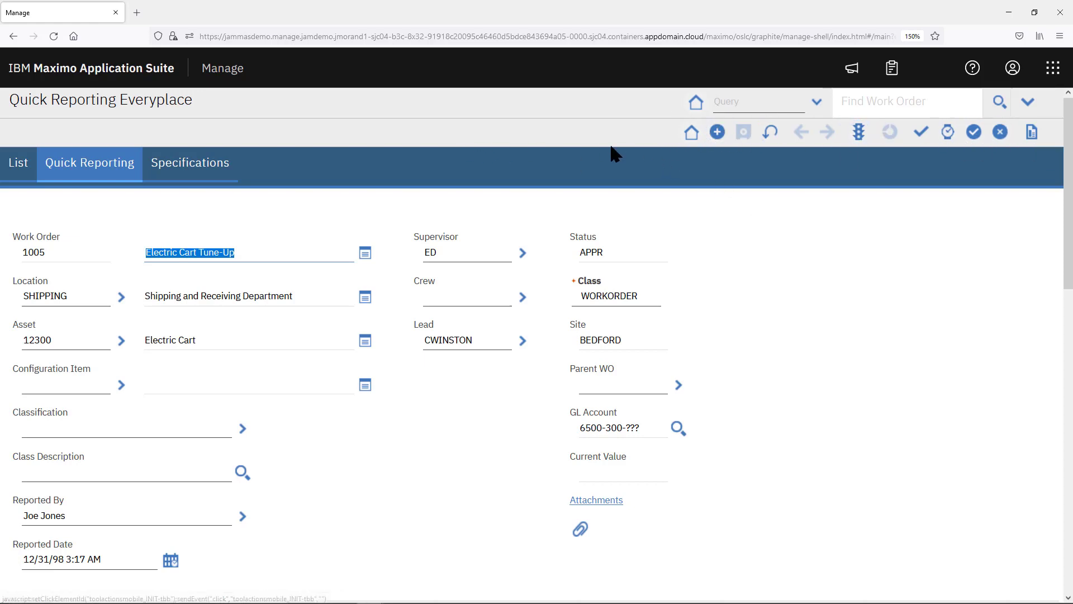
{"action": "left_click", "coordinate": [817, 103]}
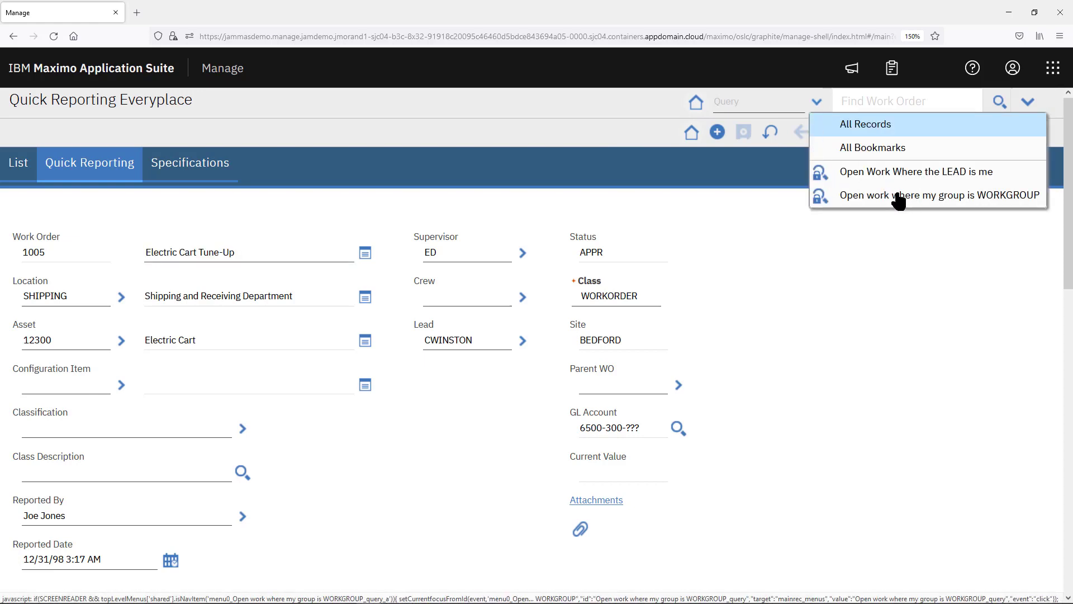
{"action": "left_click", "coordinate": [1028, 102]}
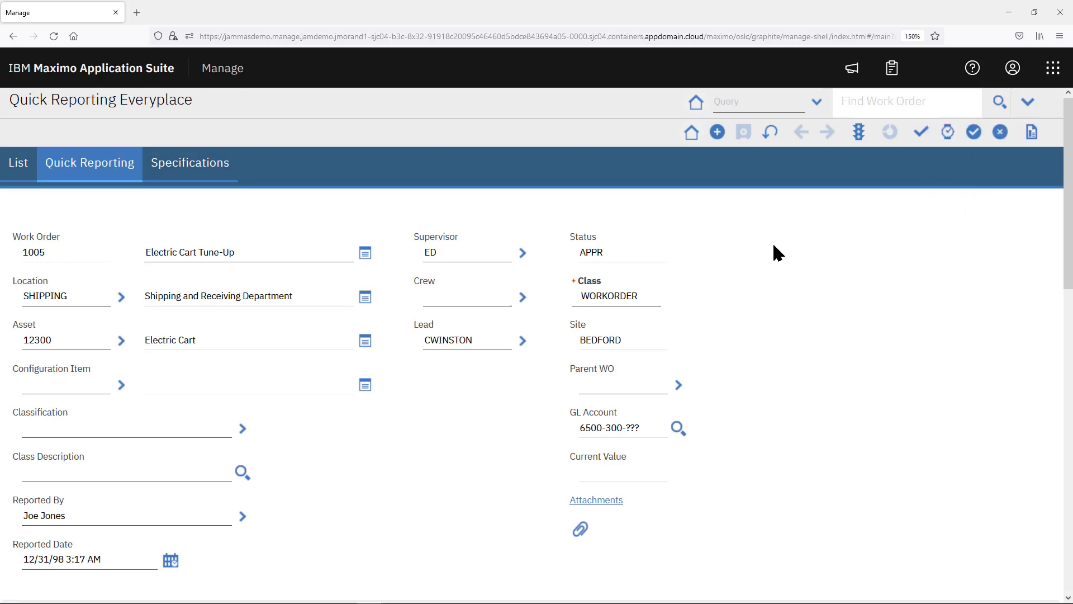
Step: Review the work order's details, tasks and labor sections in Quick Reporting Everyplace, and return to the Mobile Start Center
{"action": "scroll", "coordinate": [804, 318], "scroll_direction": "down", "scroll_amount": 5}
{"action": "scroll", "coordinate": [804, 313], "scroll_direction": "down", "scroll_amount": 7}
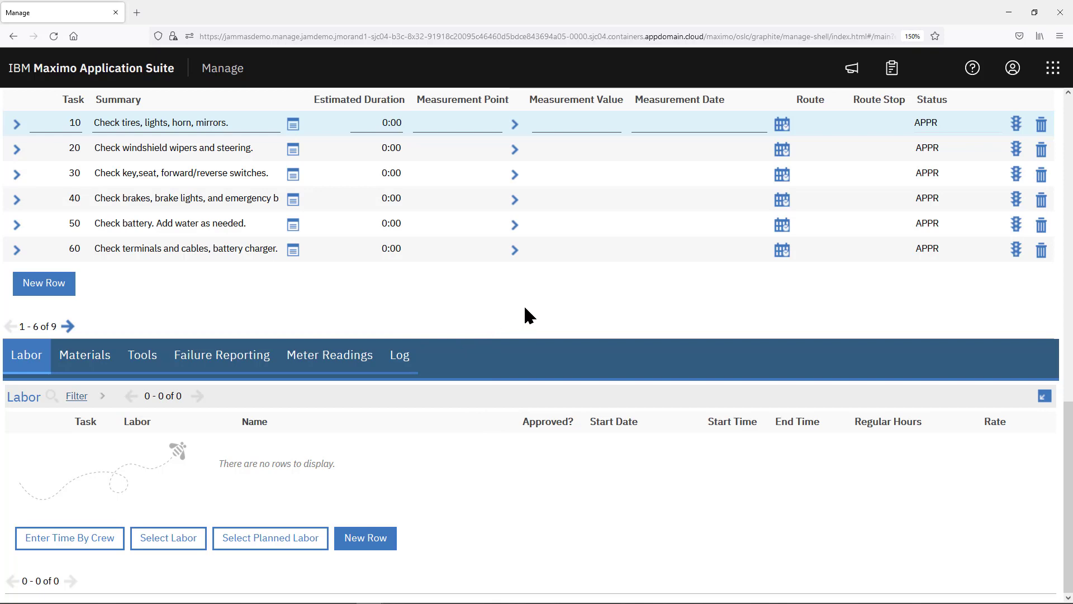
{"action": "scroll", "coordinate": [742, 223], "scroll_direction": "up", "scroll_amount": 10}
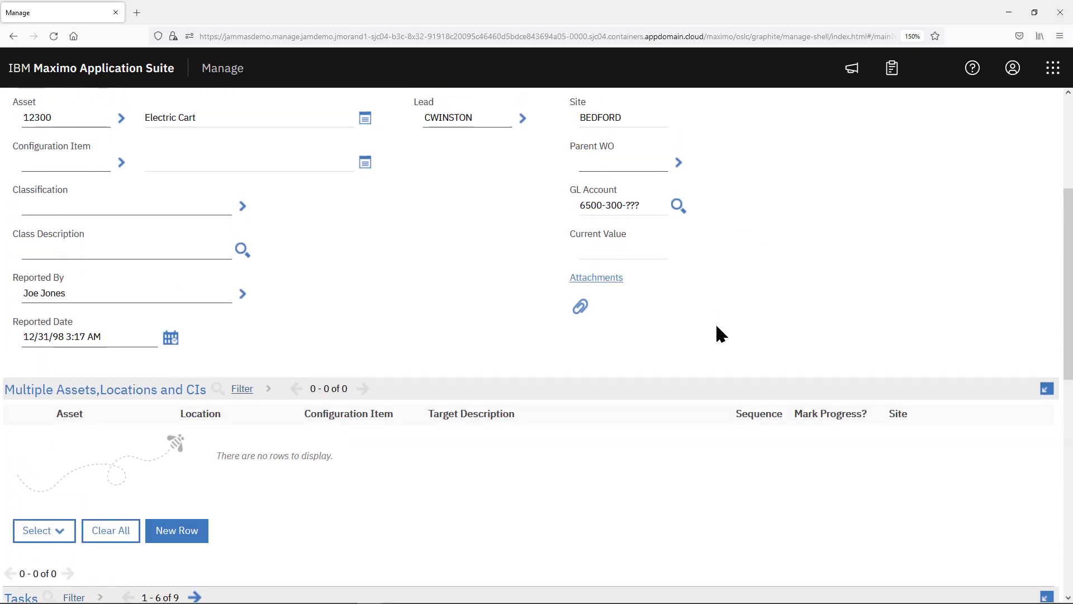
{"action": "scroll", "coordinate": [717, 326], "scroll_direction": "up", "scroll_amount": 4}
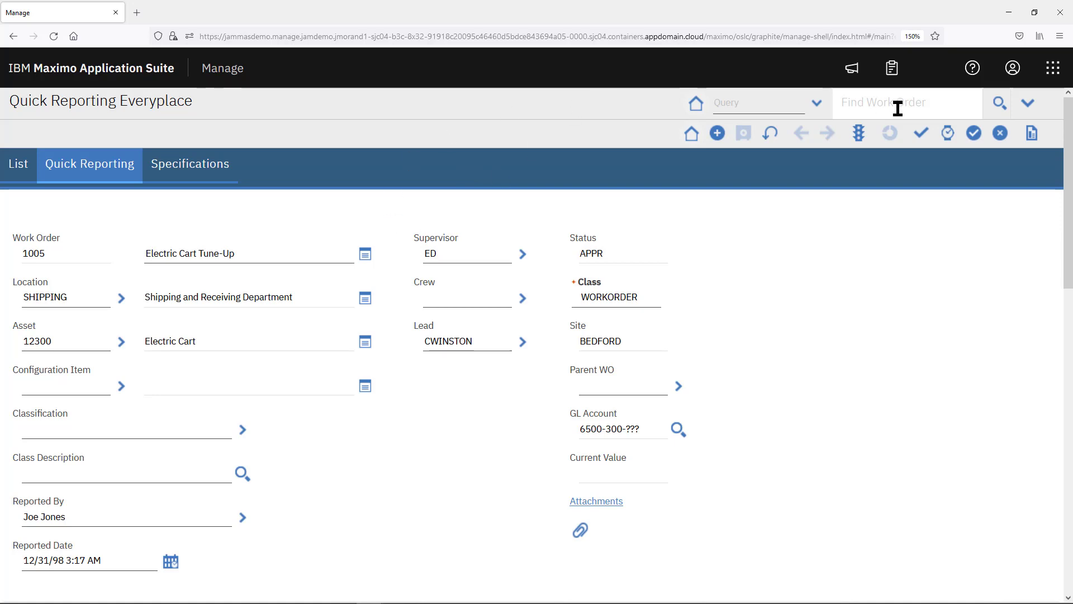
{"action": "left_click", "coordinate": [696, 106]}
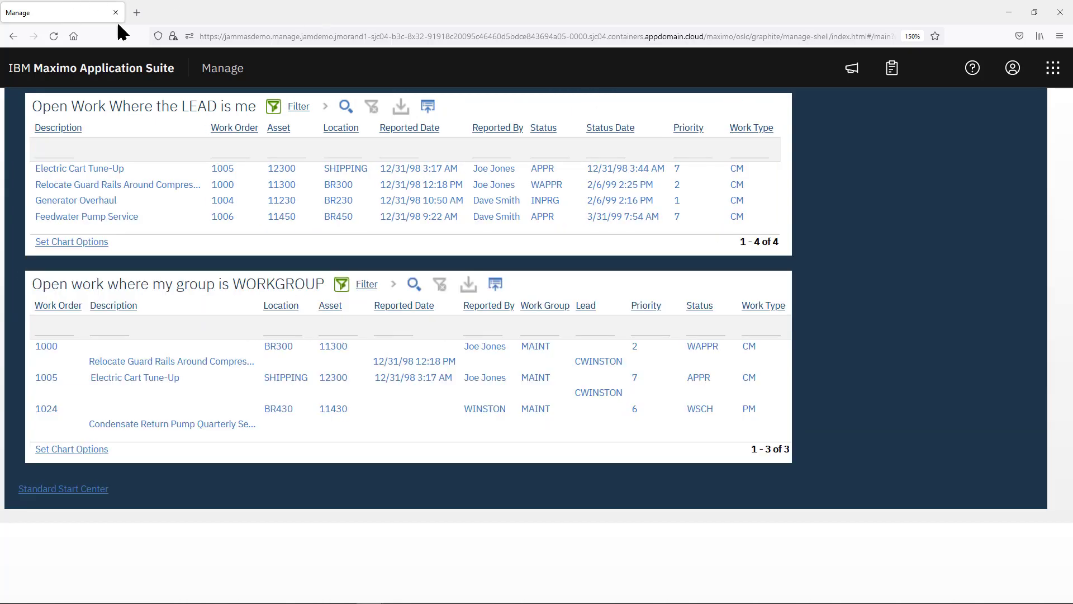
Step: Load moremaximo.com in a new browser tab and open the Maximo Application Suite 8.X group
{"action": "left_click", "coordinate": [135, 13]}
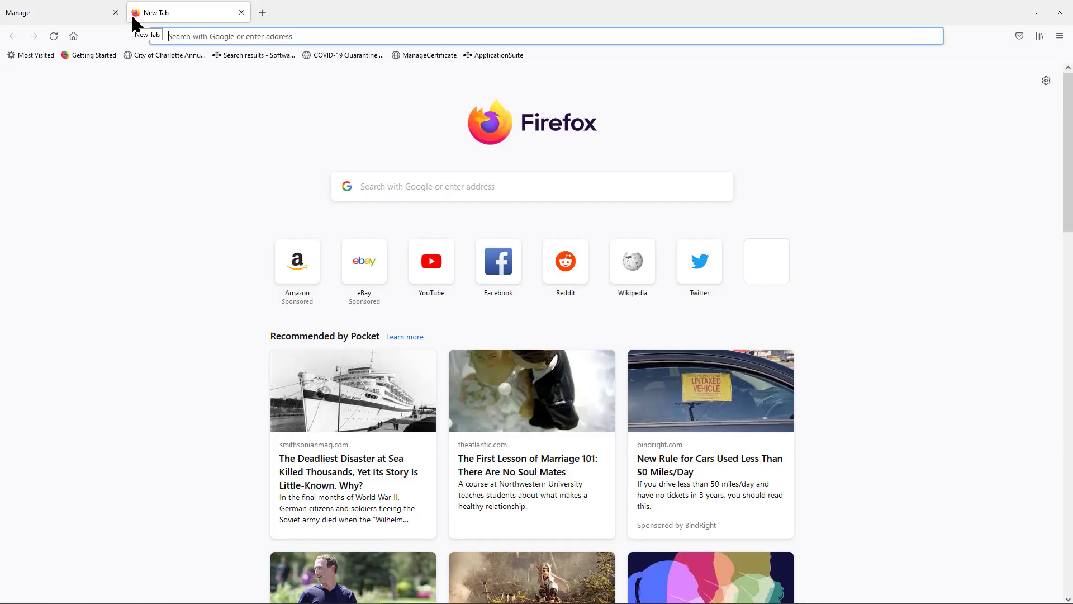
{"action": "type", "text": "morma"}
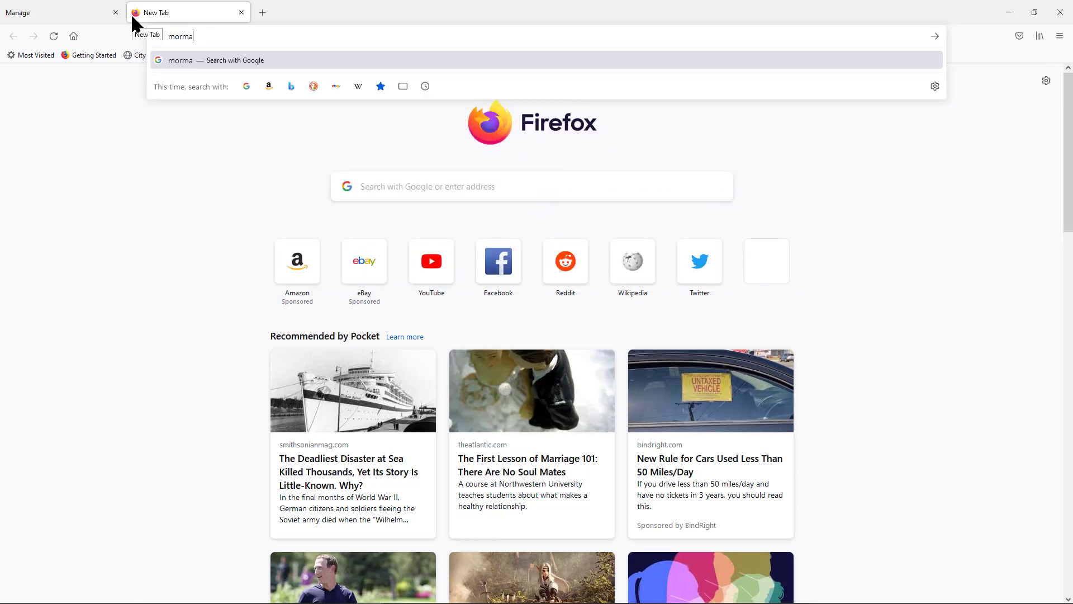
{"action": "type", "text": "ximo.c"}
{"action": "key", "text": "BackSpace"}
{"action": "key", "text": "BackSpace"}
{"action": "key", "text": "BackSpace"}
{"action": "key", "text": "BackSpace"}
{"action": "key", "text": "BackSpace"}
{"action": "key", "text": "BackSpace"}
{"action": "key", "text": "BackSpace"}
{"action": "key", "text": "BackSpace"}
{"action": "type", "text": "emaximo.com"}
{"action": "key", "text": "Return"}
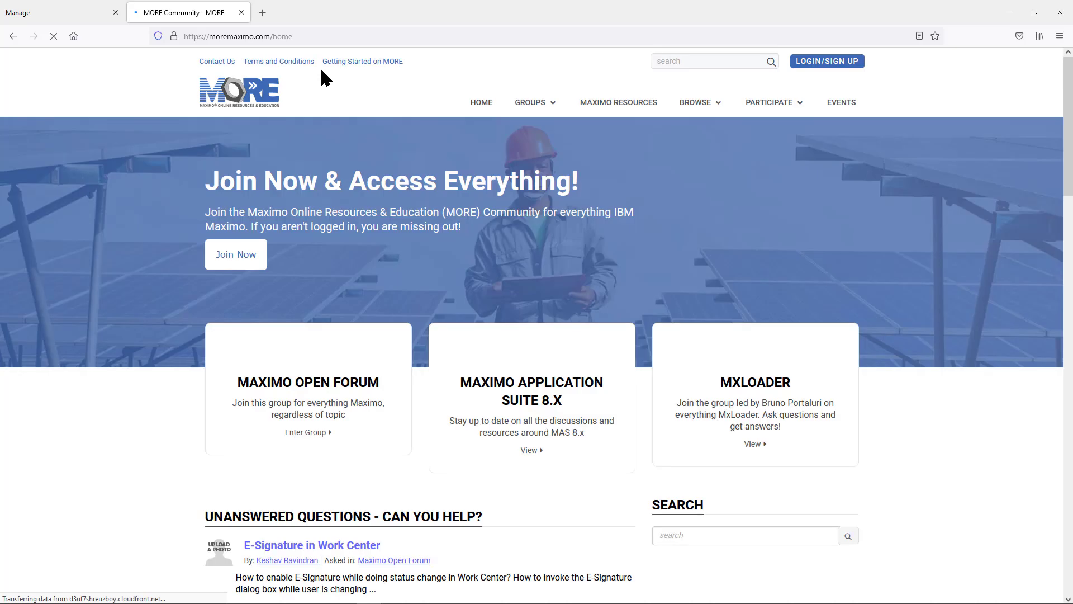
{"action": "left_click", "coordinate": [525, 397]}
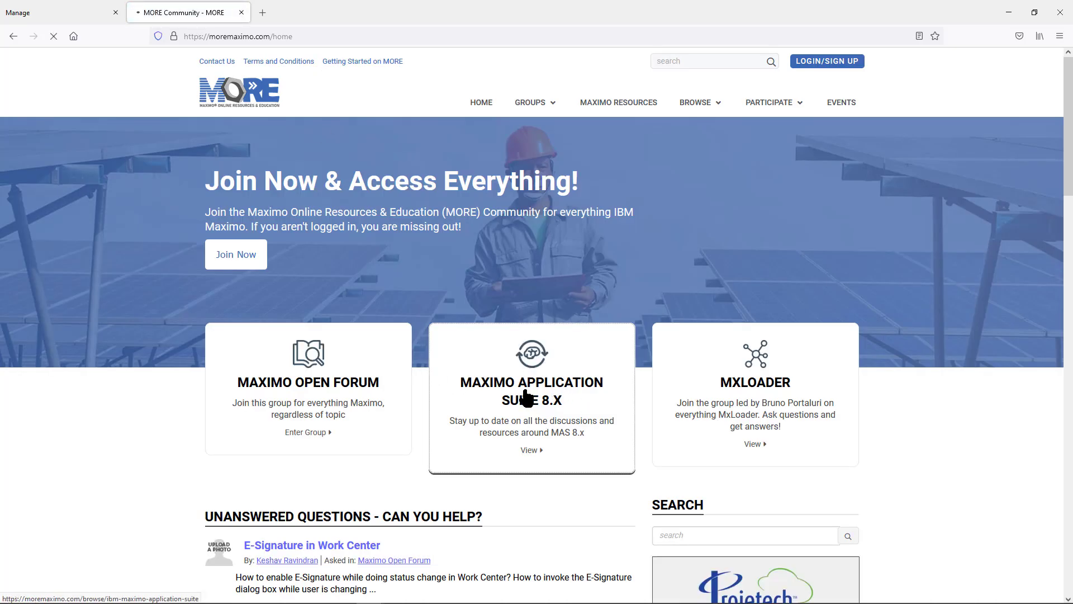